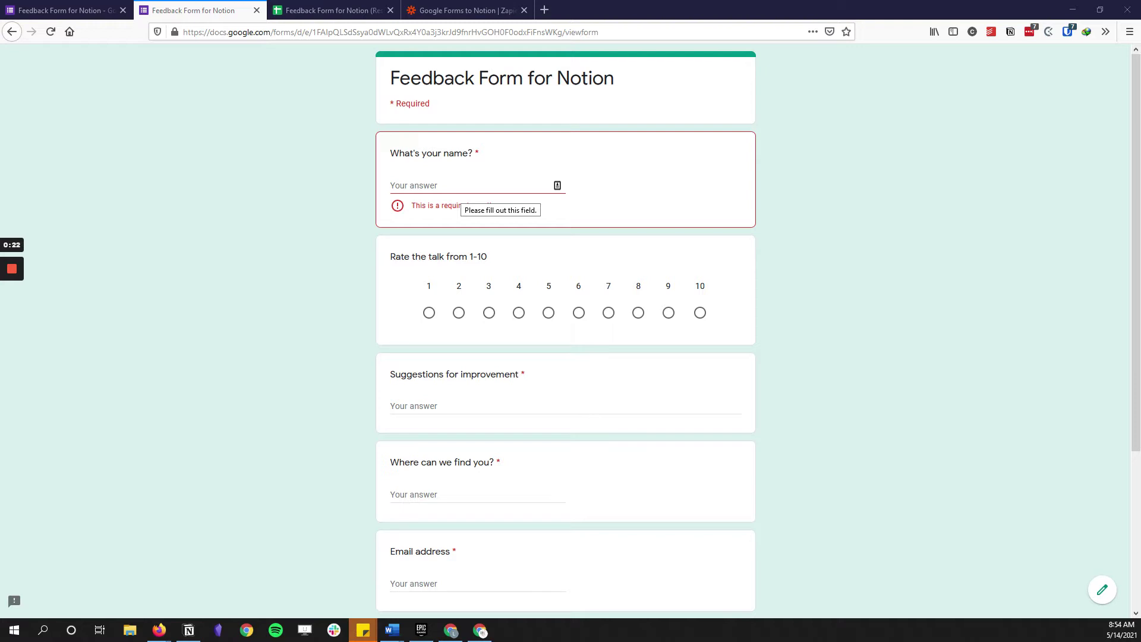
Review the feedback form's questions and submit the completed Quick Test #3 response.
scroll(505, 333, down, 4)
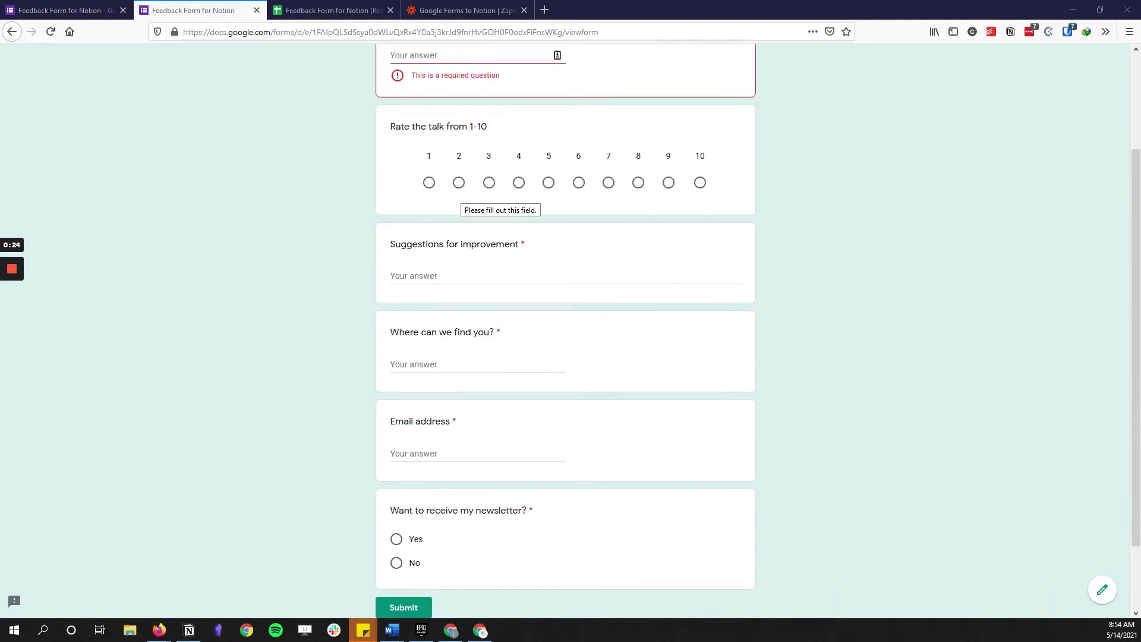
scroll(515, 420, up, 4)
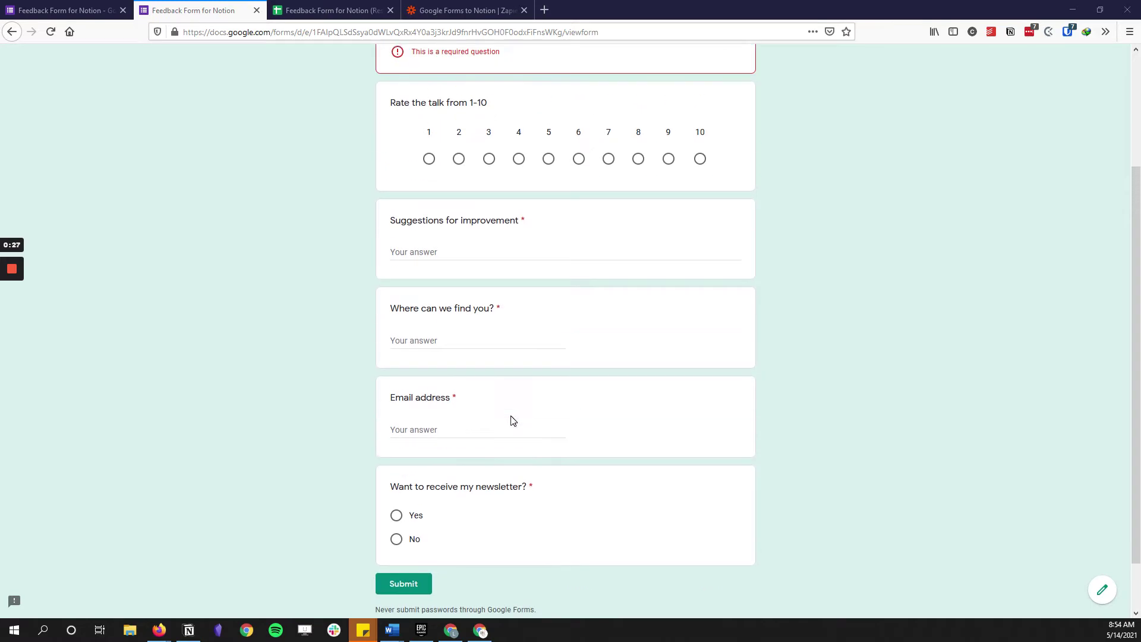
mouse_move(14, 295)
click(13, 317)
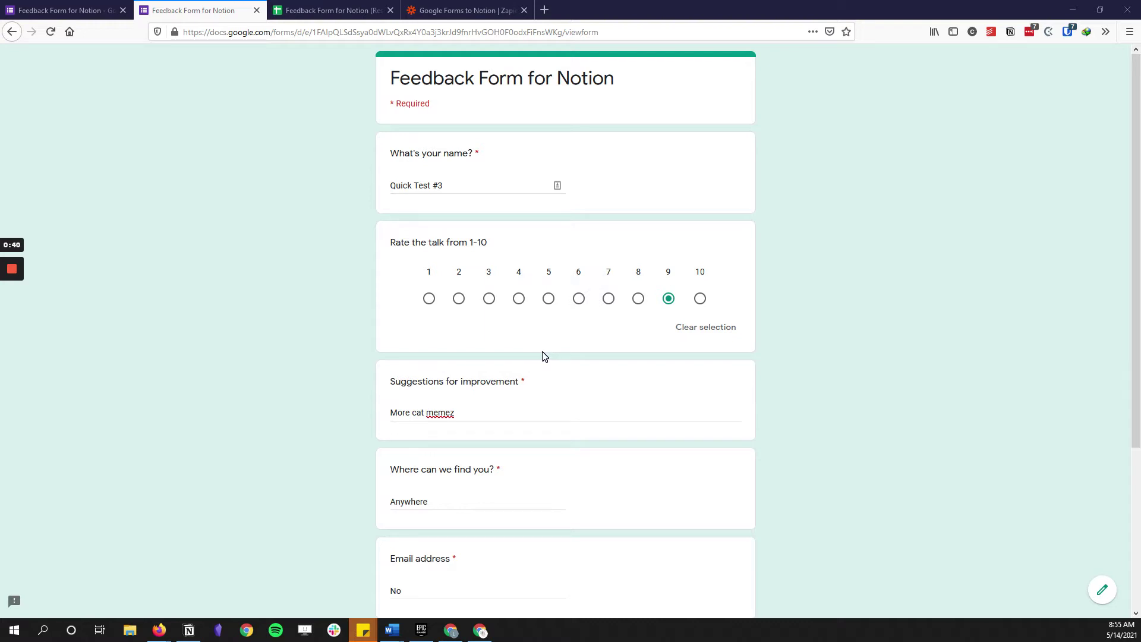
scroll(453, 328, down, 3)
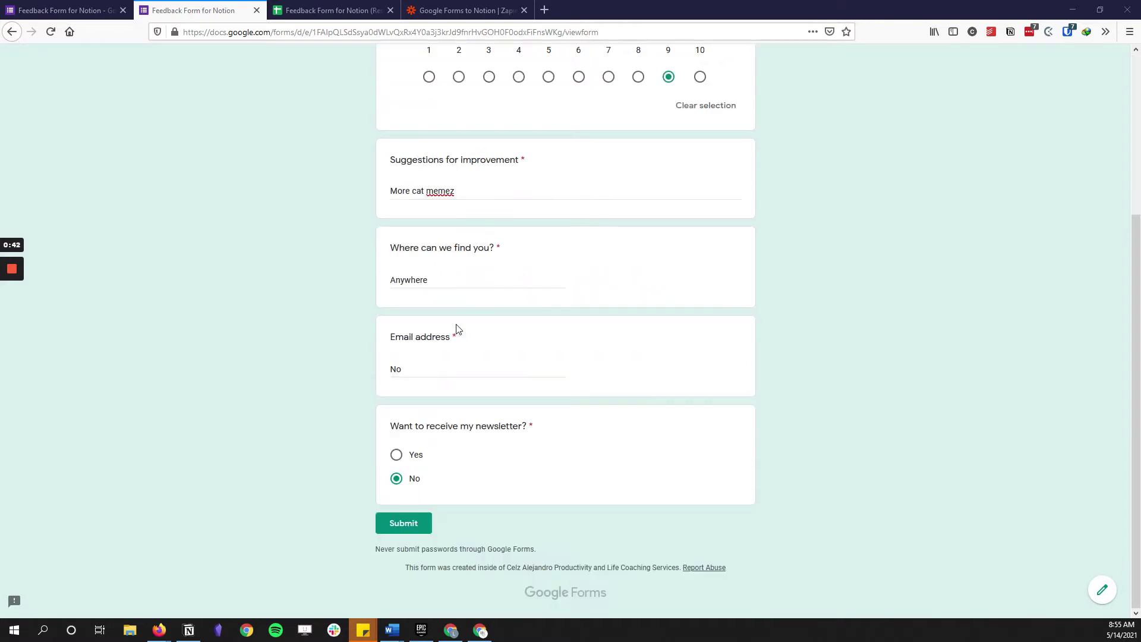
click(403, 523)
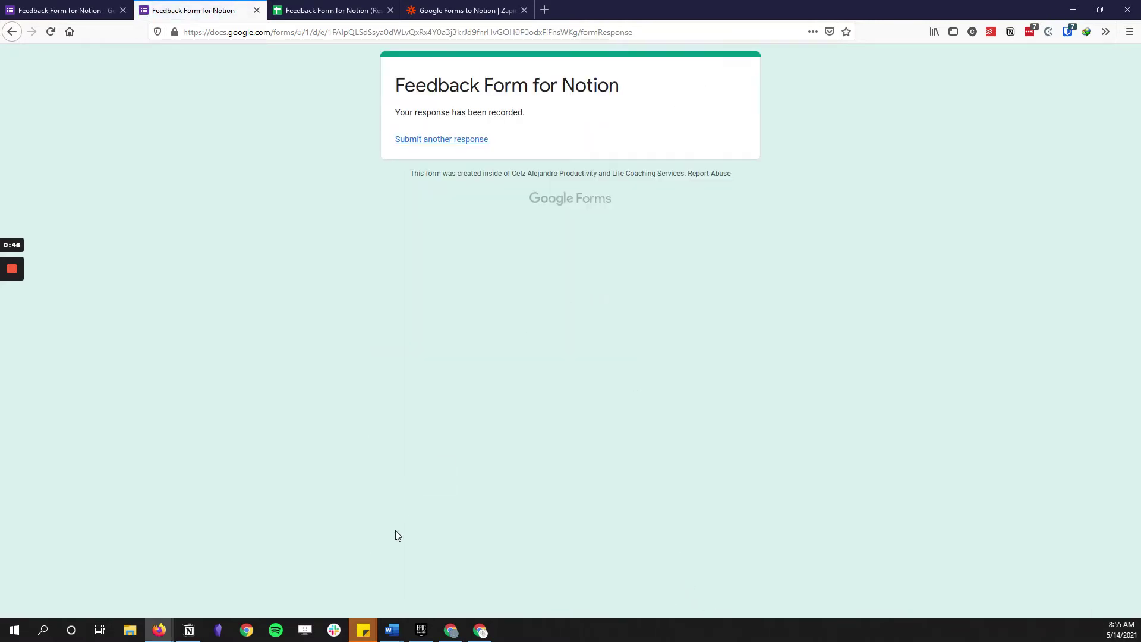
Switch to Notion, check the Google Forms to Notion database for the submitted response, and return to the browser.
click(192, 633)
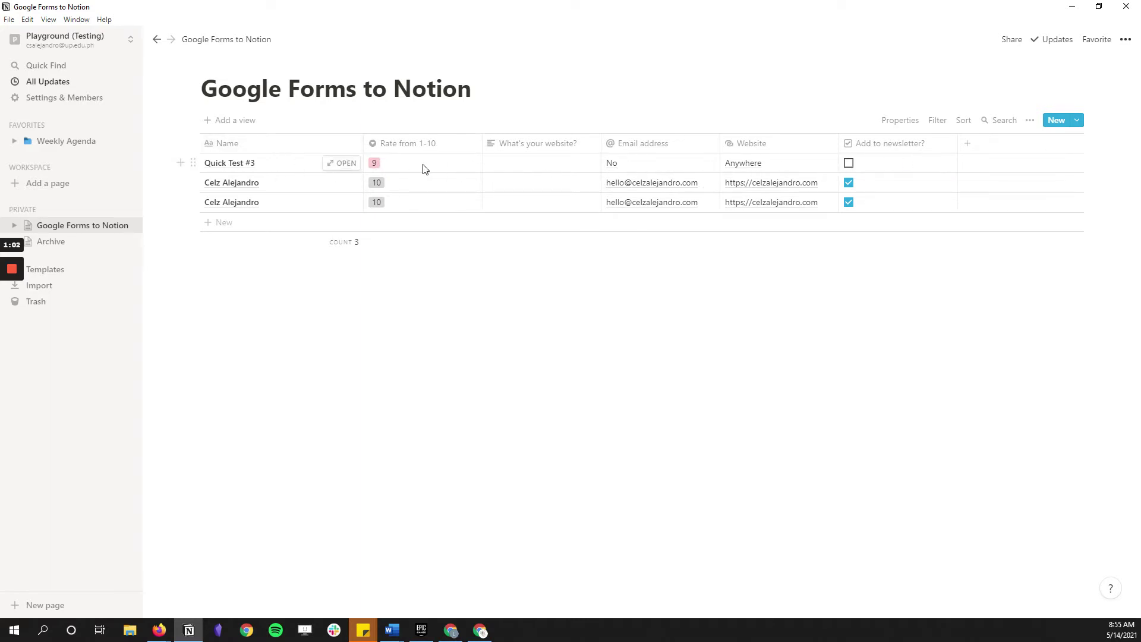
click(1073, 8)
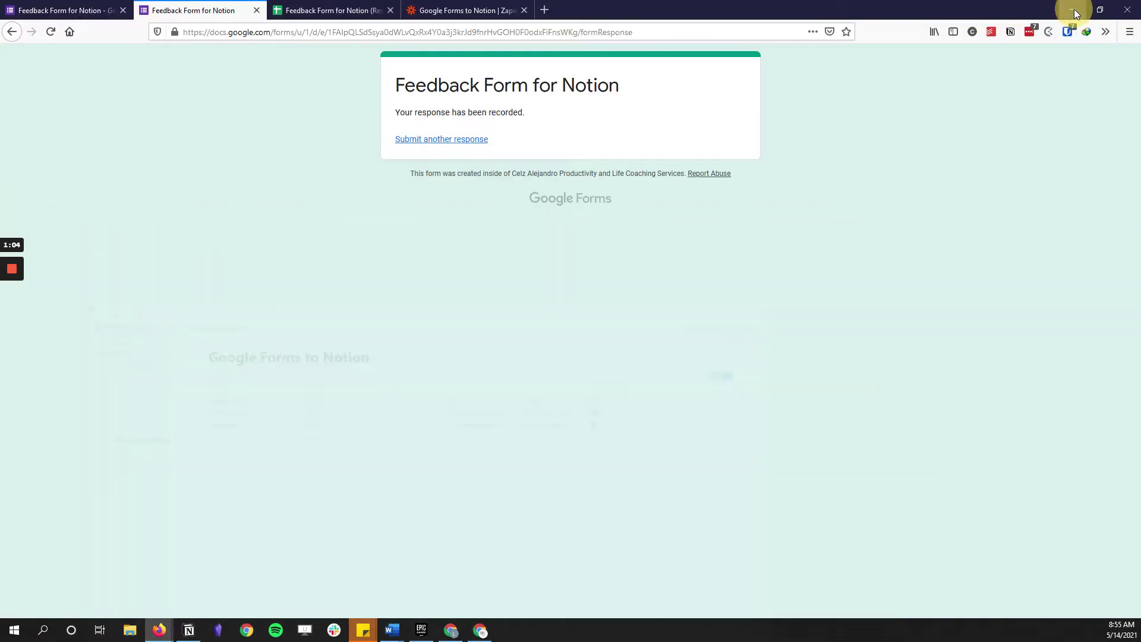
Switch to the Google Forms to Notion Zap in Zapier, view its sharing link options, and close them.
click(478, 11)
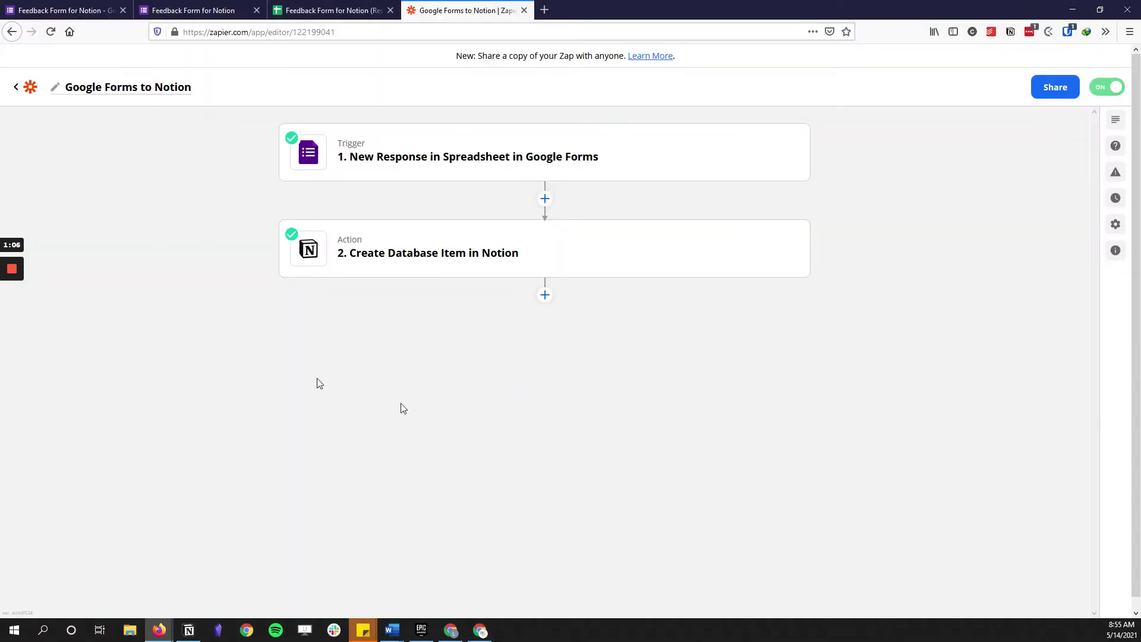
click(1052, 87)
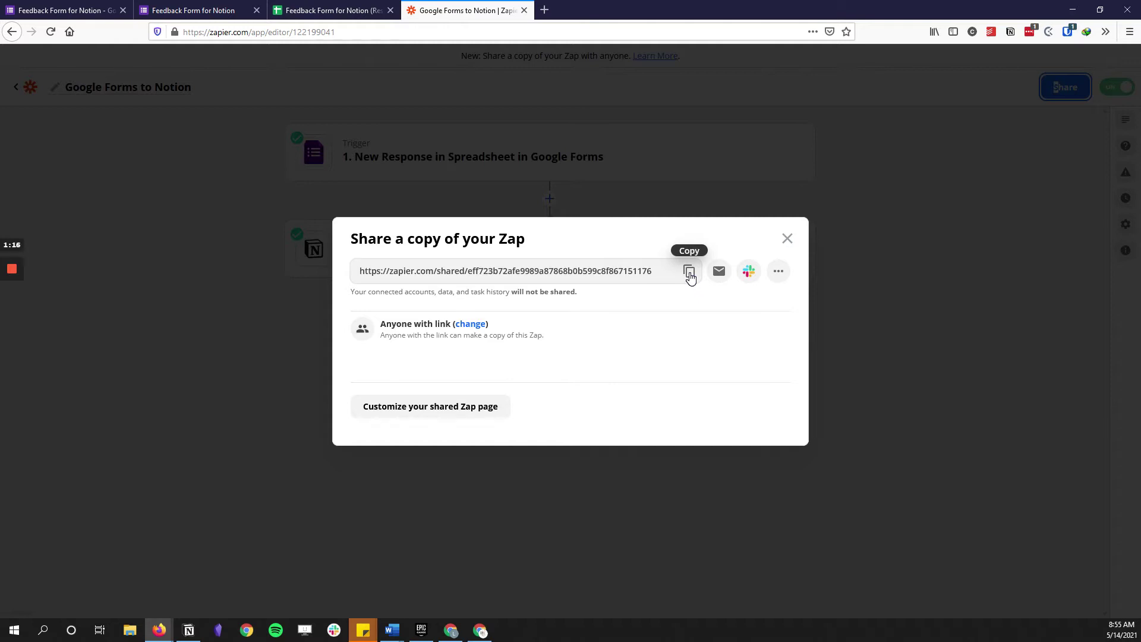
click(962, 351)
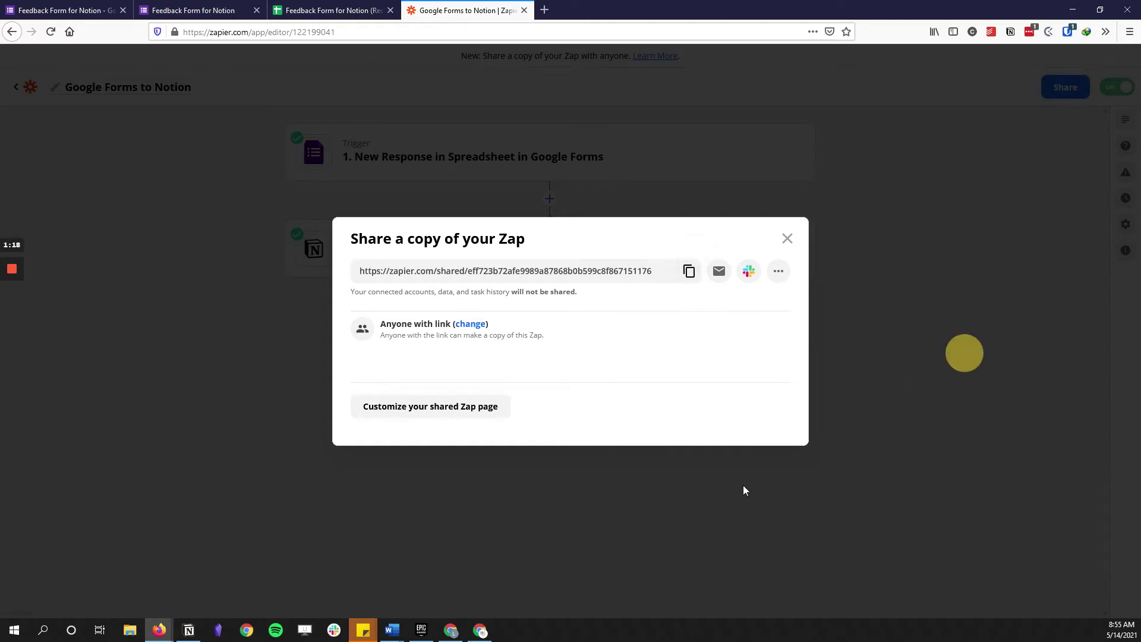
click(786, 243)
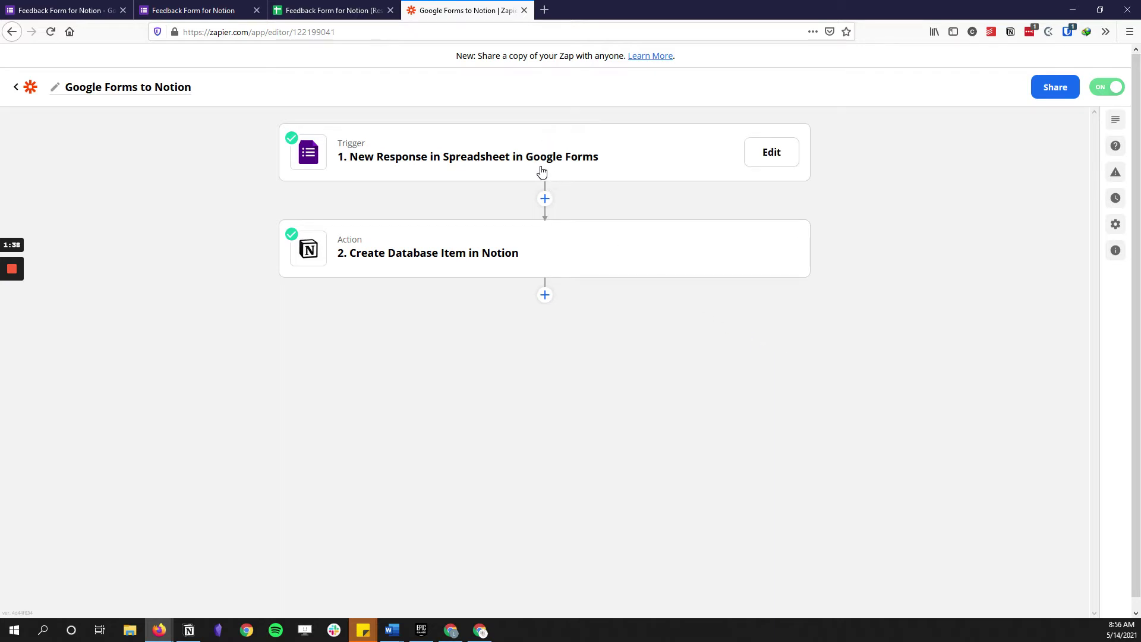
Look at the linked response spreadsheet and the form editor alongside the Zap's trigger.
click(333, 10)
click(469, 10)
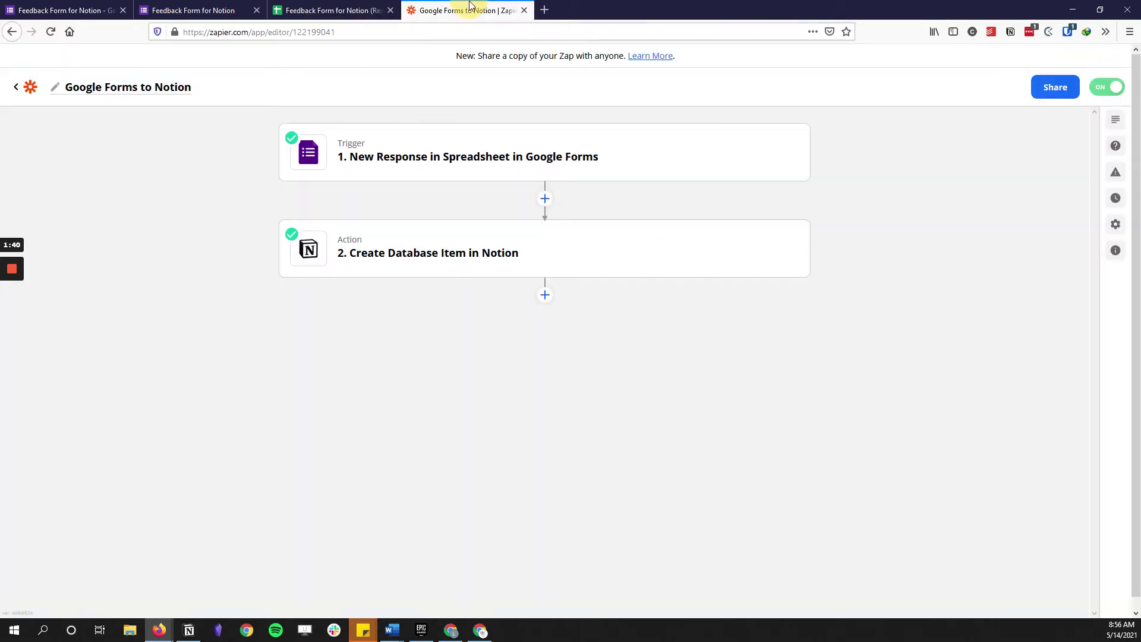
click(95, 10)
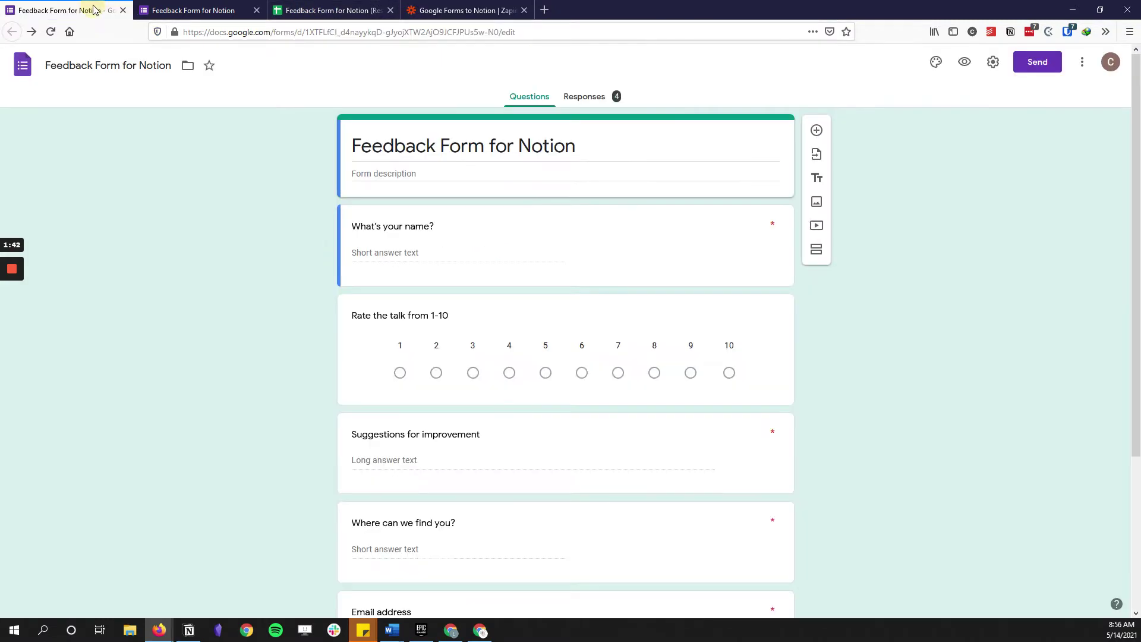
click(469, 11)
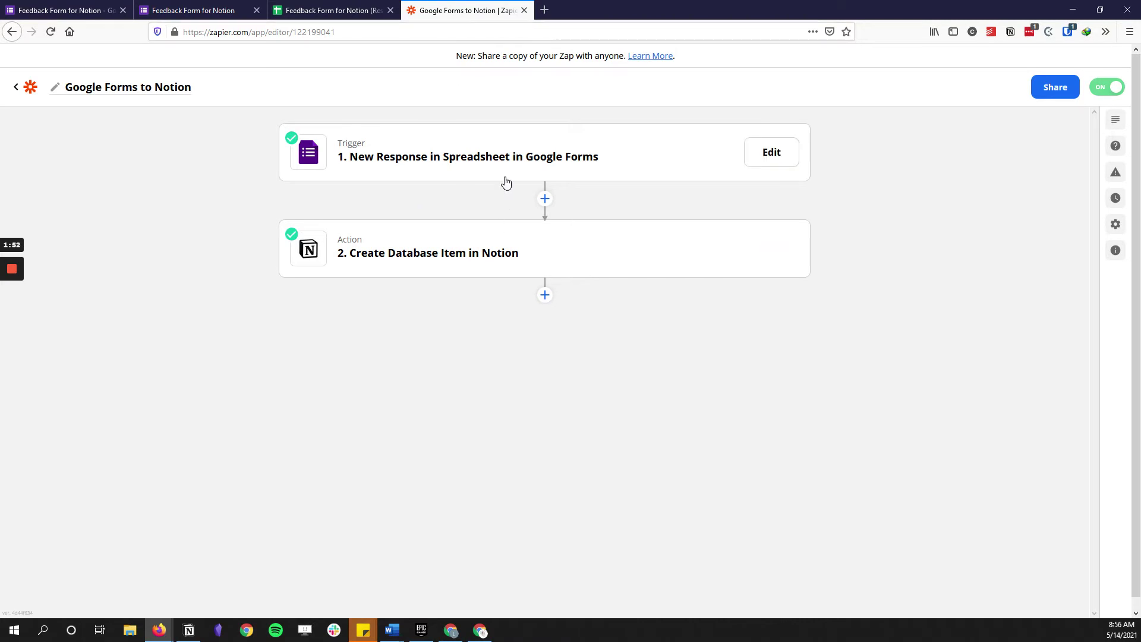
Switch to the form editor and examine all questions of the Feedback Form for Notion.
click(72, 4)
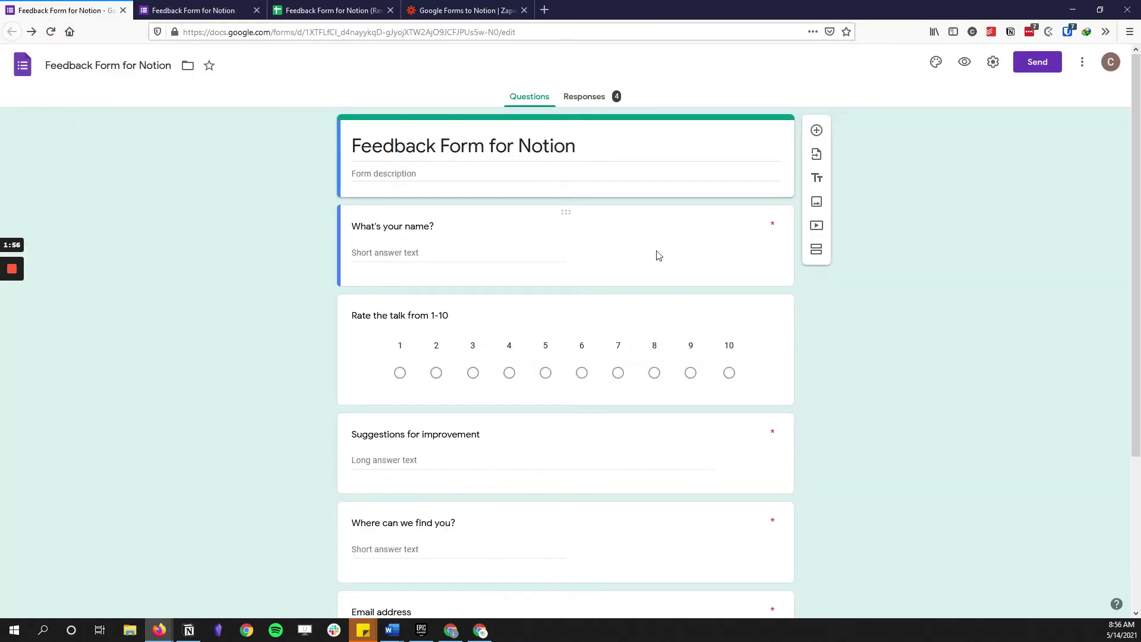
scroll(441, 252, down, 3)
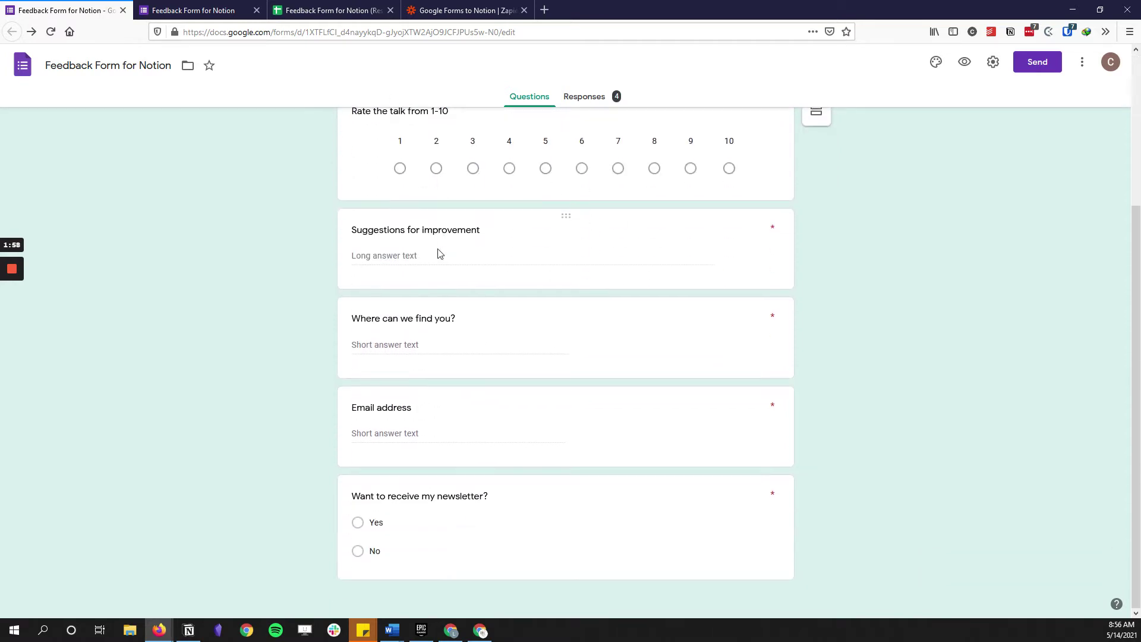
scroll(505, 475, up, 3)
scroll(478, 361, down, 3)
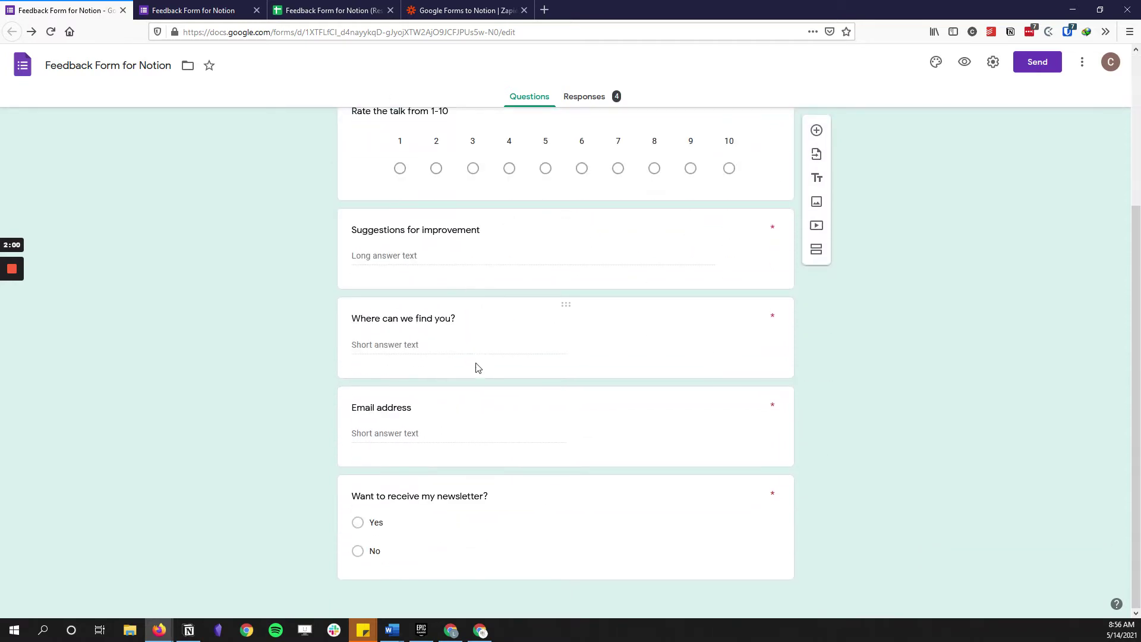
scroll(464, 494, up, 3)
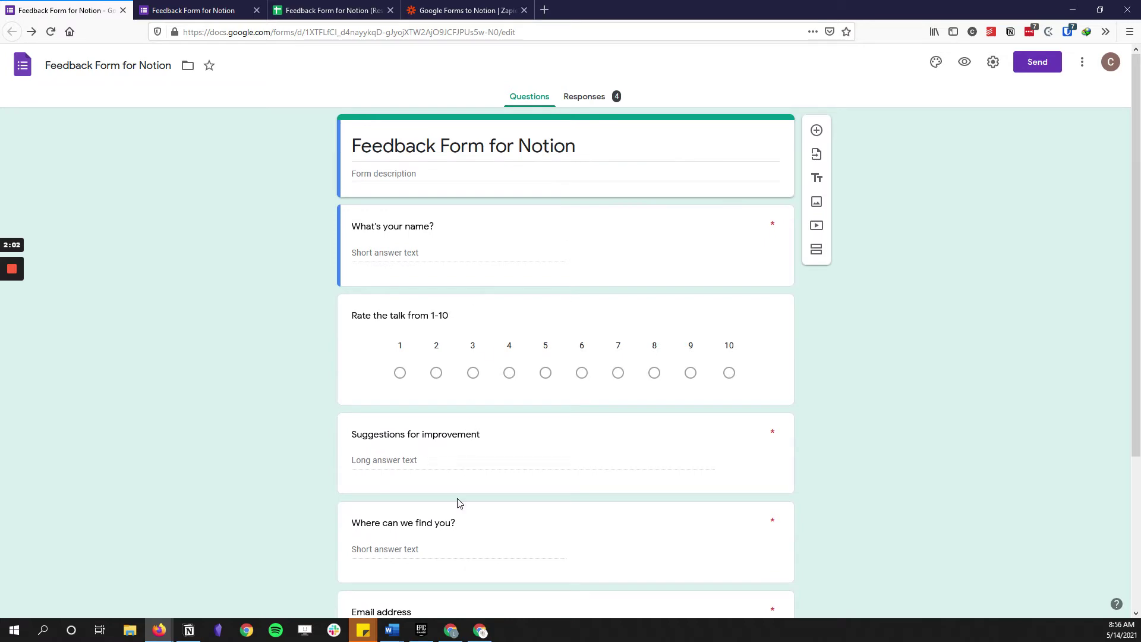
Arrange the Google Forms editor and the Notion database side by side, each filling half the screen.
drag(534, 10, 585, 27)
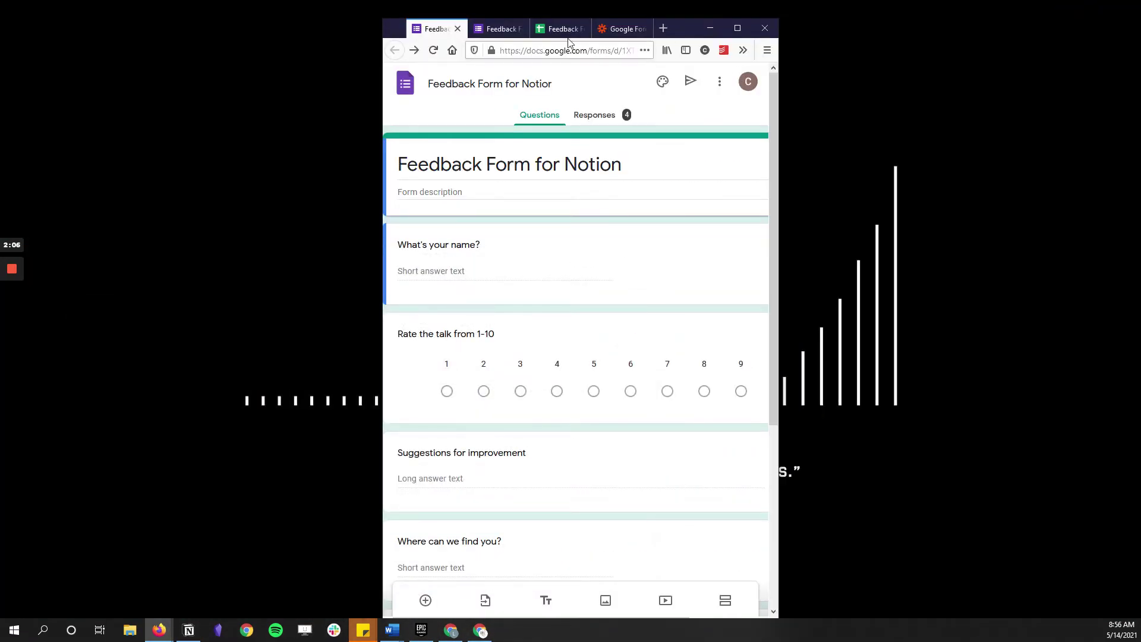
drag(678, 28, 336, 10)
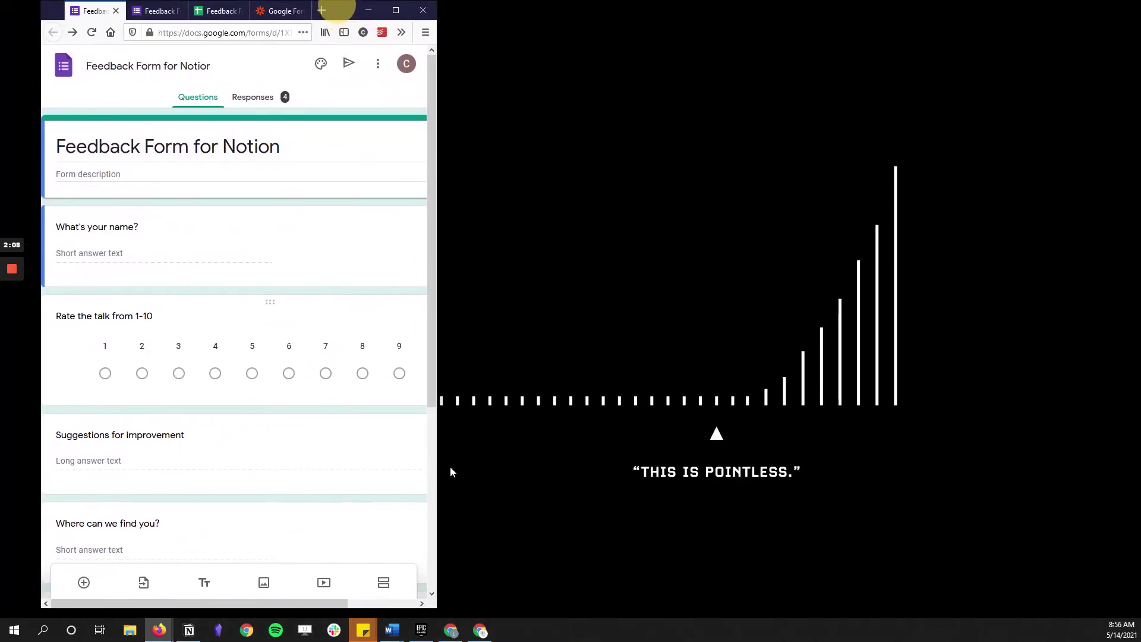
click(189, 629)
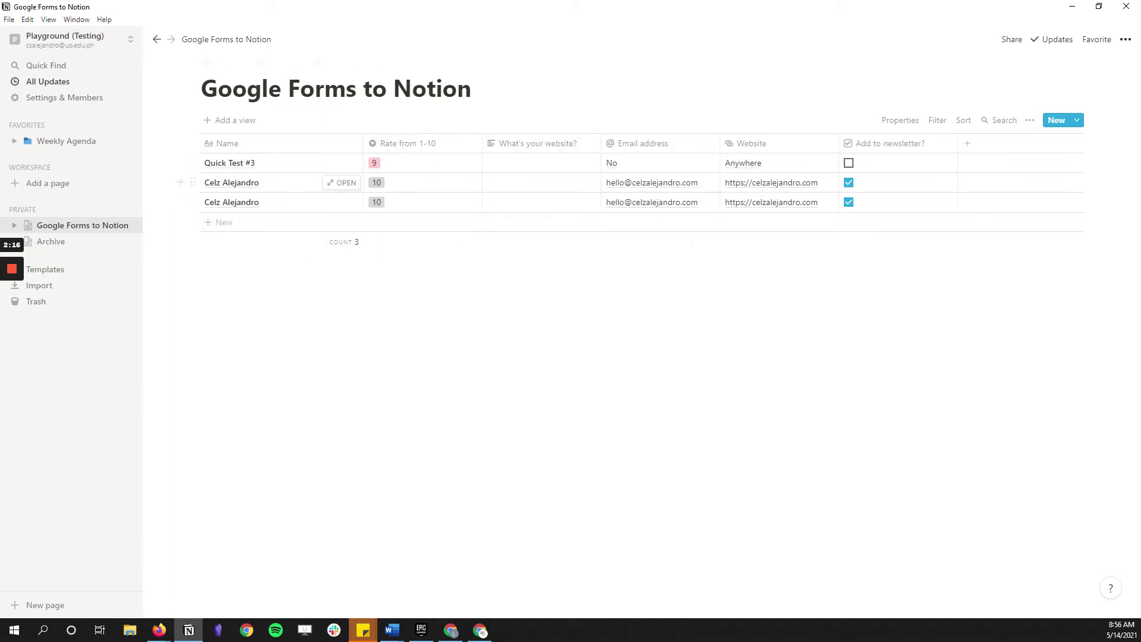
drag(735, 12, 1137, 36)
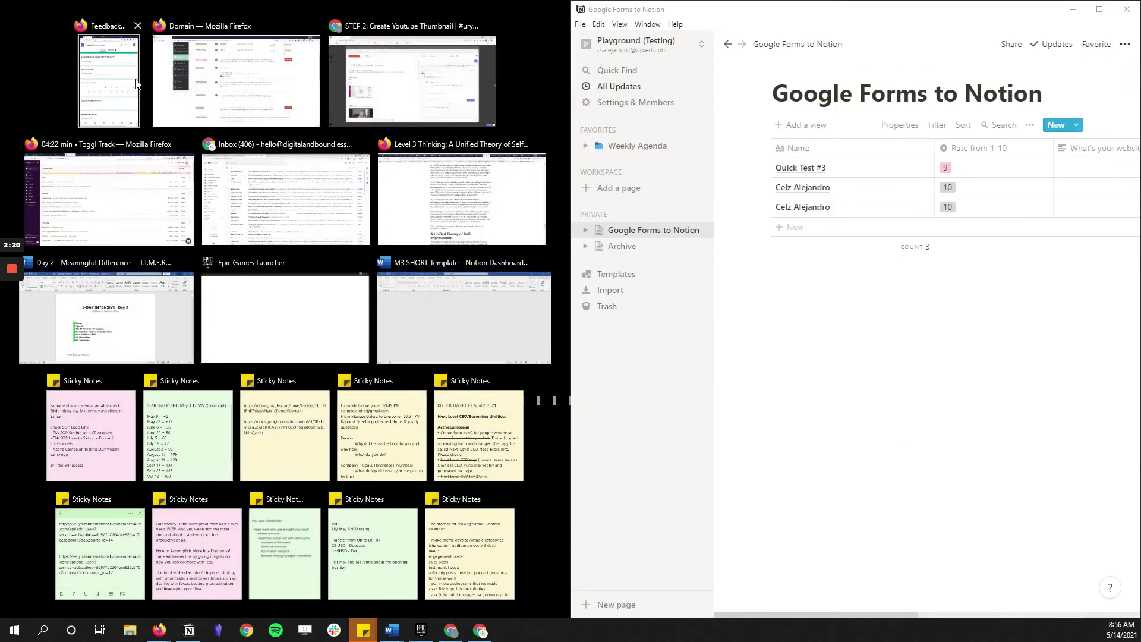
click(128, 74)
Hide the Notion sidebar to make more room for the database beside the form.
scroll(372, 380, down, 3)
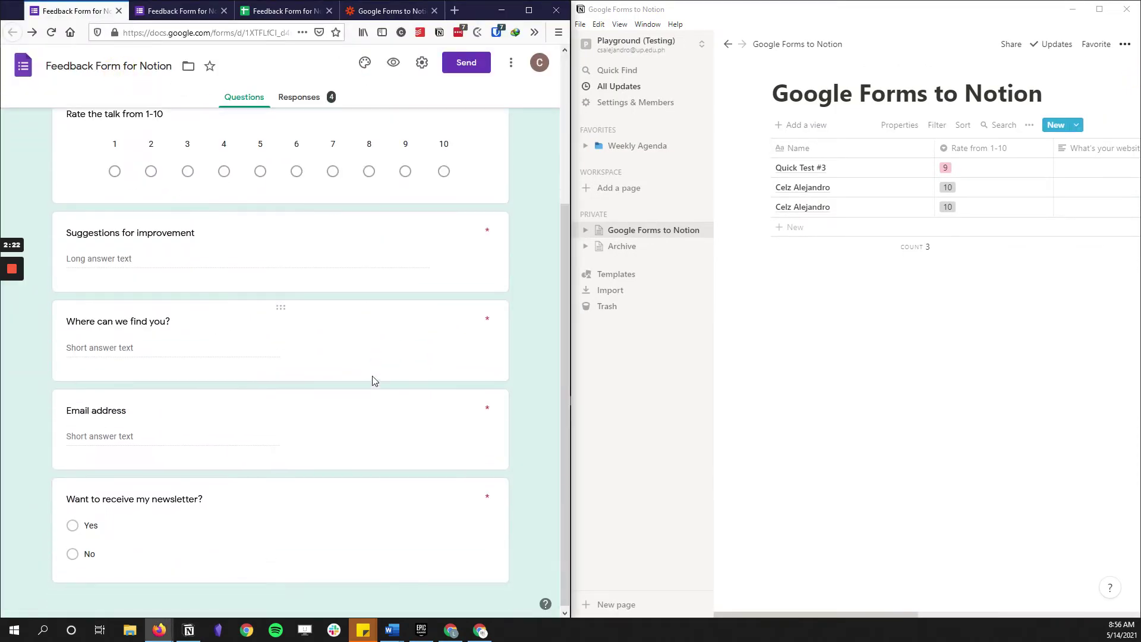
scroll(491, 380, up, 4)
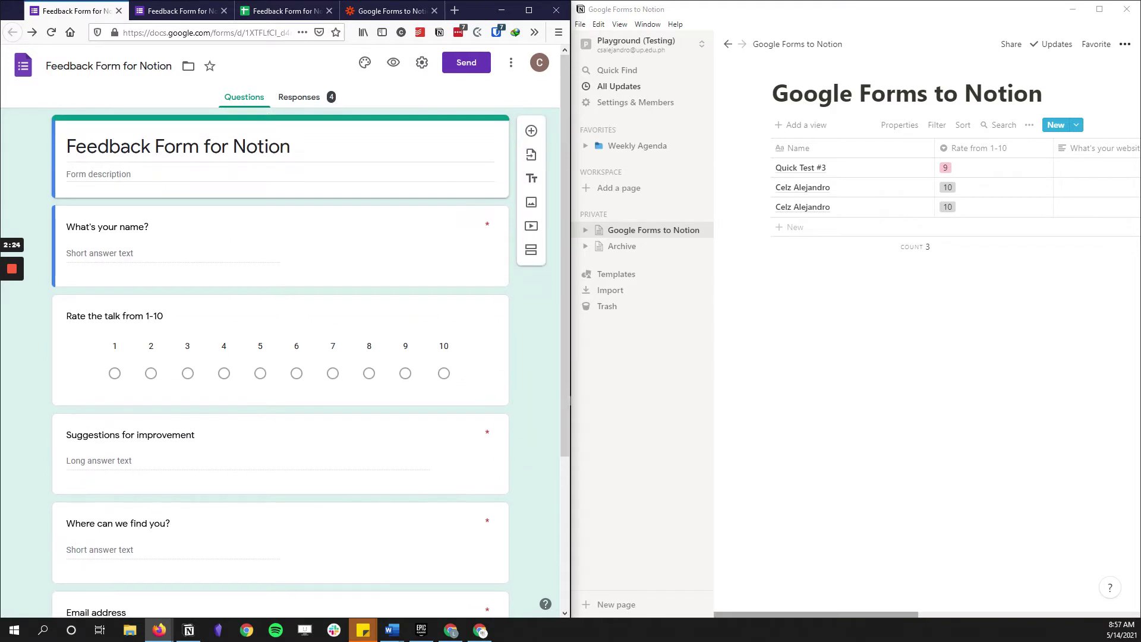
drag(793, 613, 815, 614)
click(702, 50)
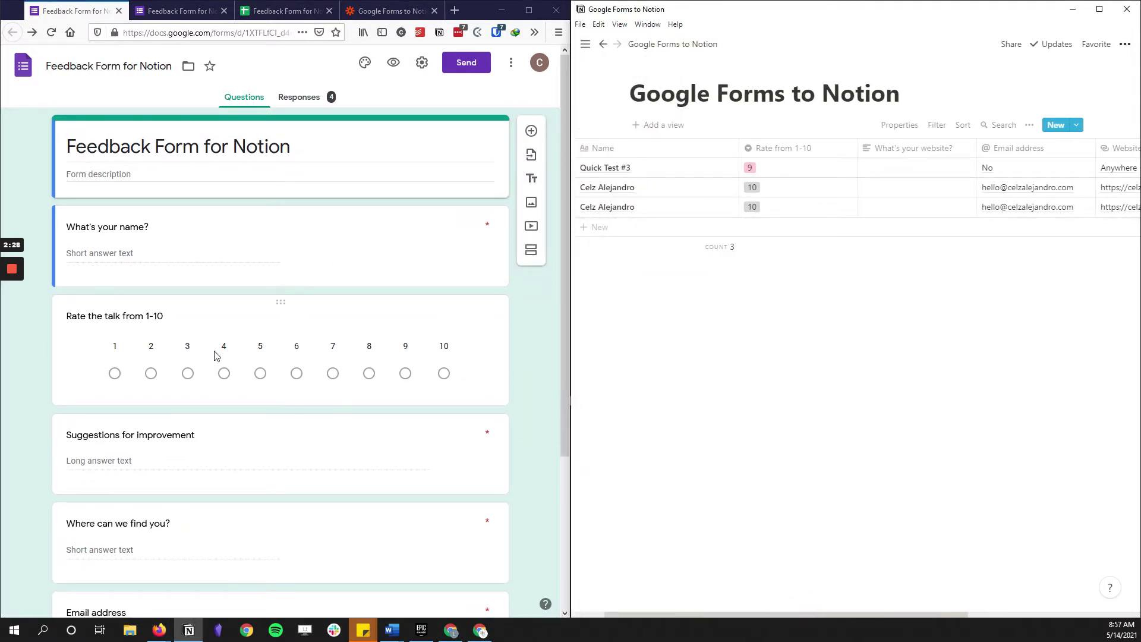
Compare each form question with the matching property in the Notion database, from name through newsletter choice.
scroll(235, 460, down, 1)
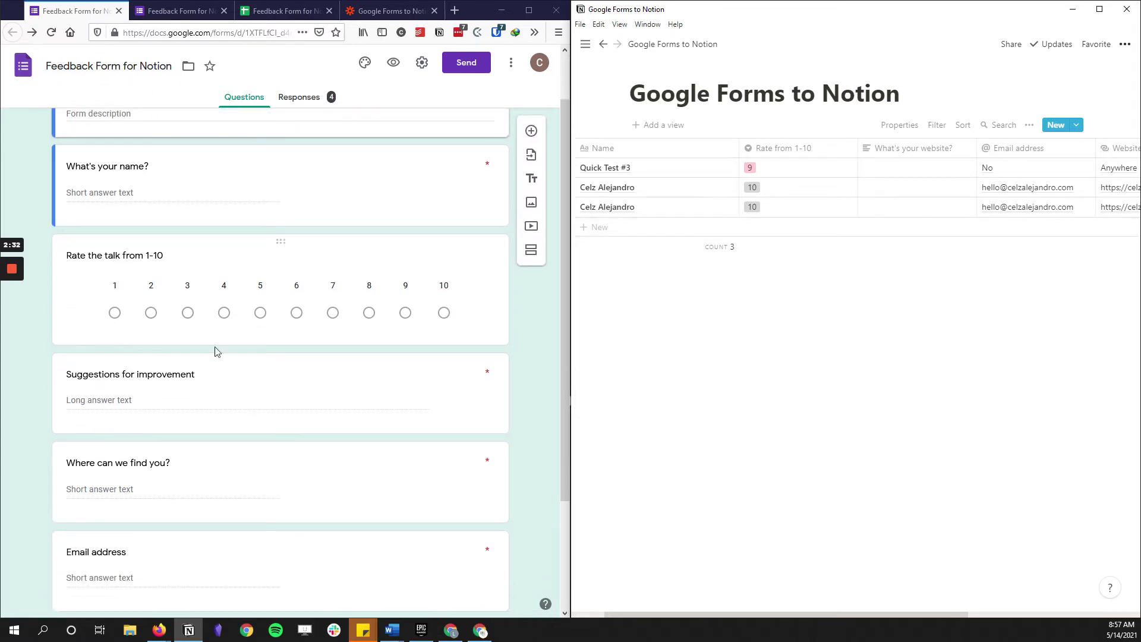
scroll(280, 356, down, 1)
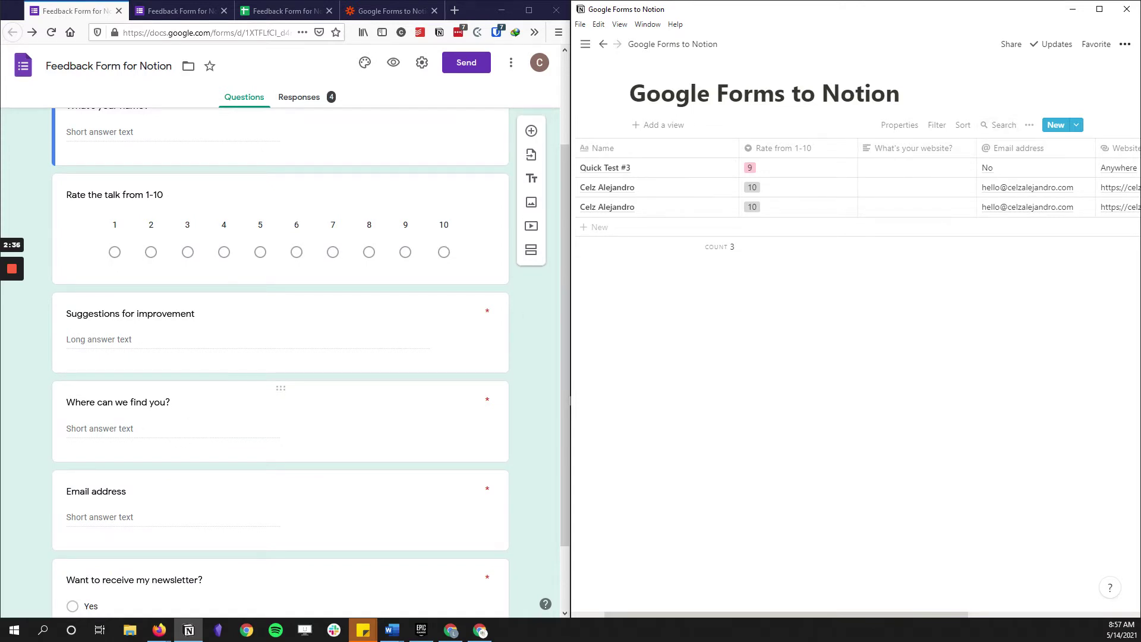
scroll(299, 393, down, 1)
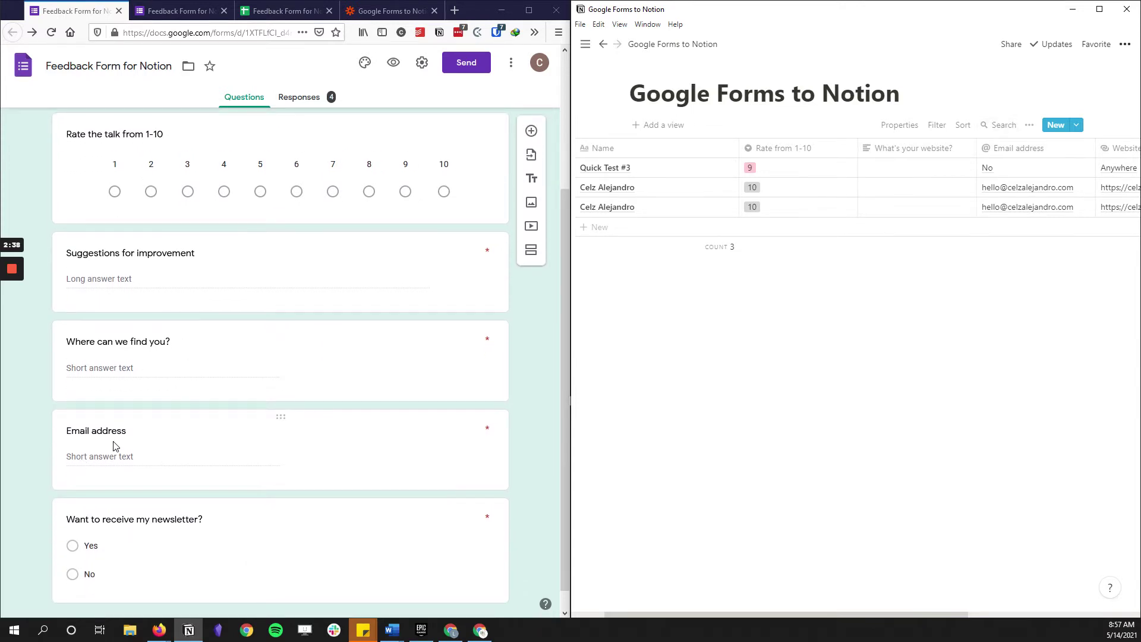
scroll(117, 481, down, 1)
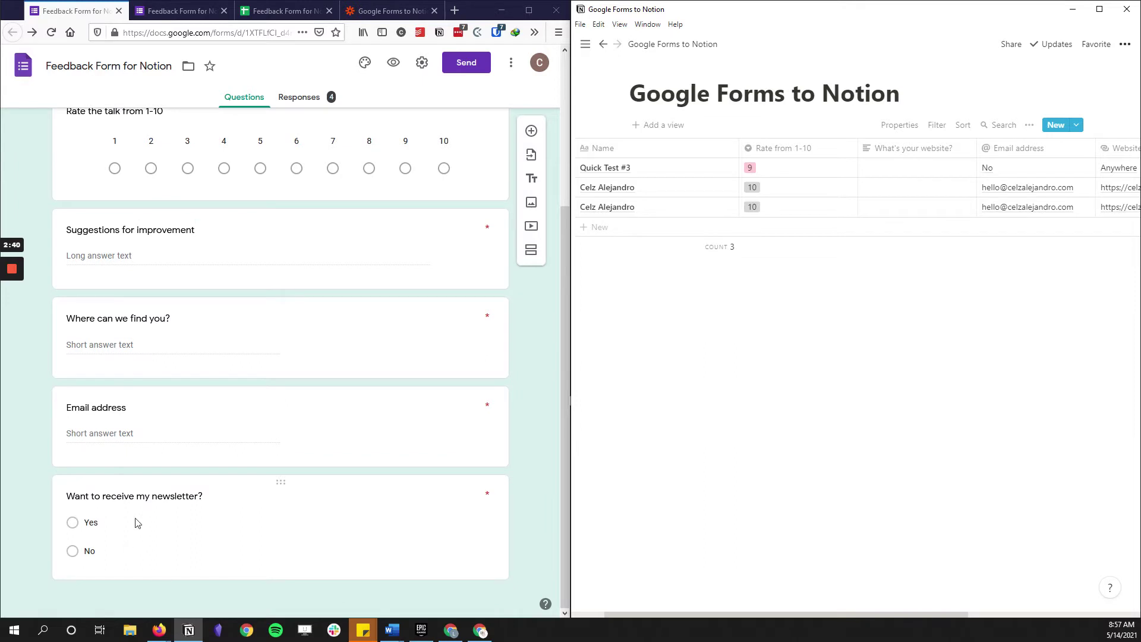
click(819, 613)
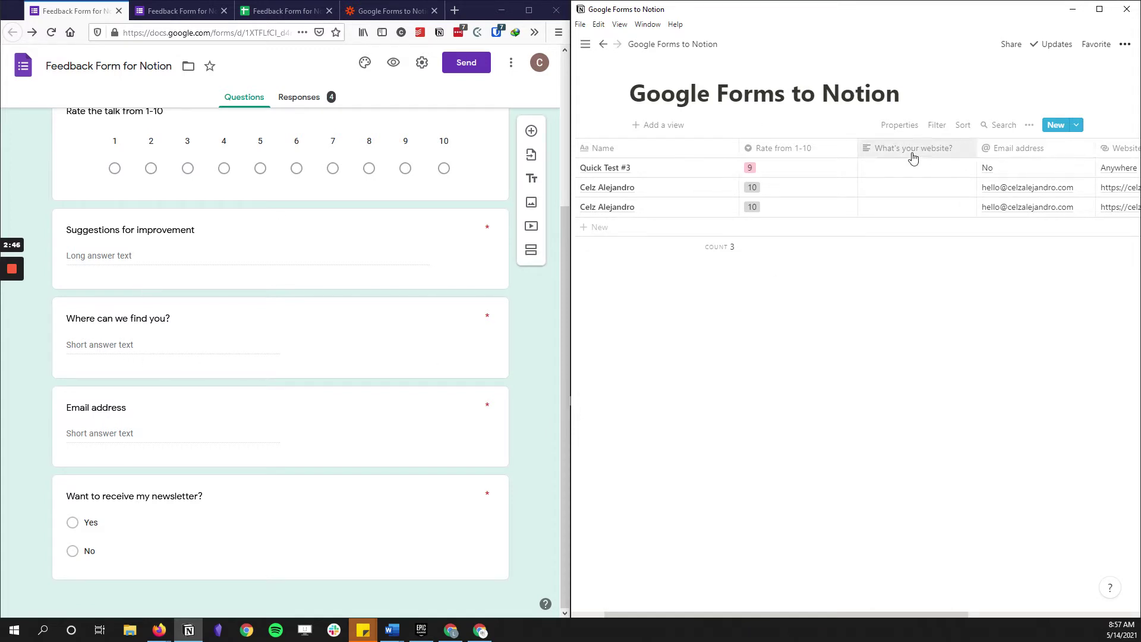
scroll(142, 441, up, 3)
scroll(203, 374, down, 3)
scroll(275, 198, up, 3)
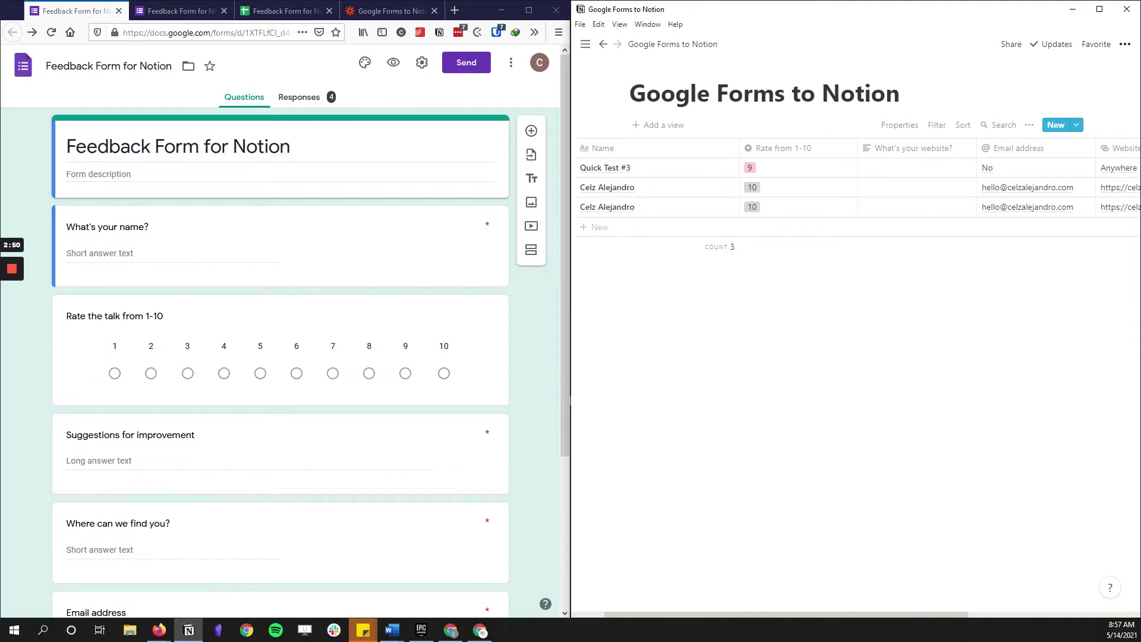
scroll(475, 387, down, 3)
scroll(354, 332, up, 3)
scroll(190, 285, down, 3)
scroll(238, 356, up, 3)
scroll(331, 339, down, 3)
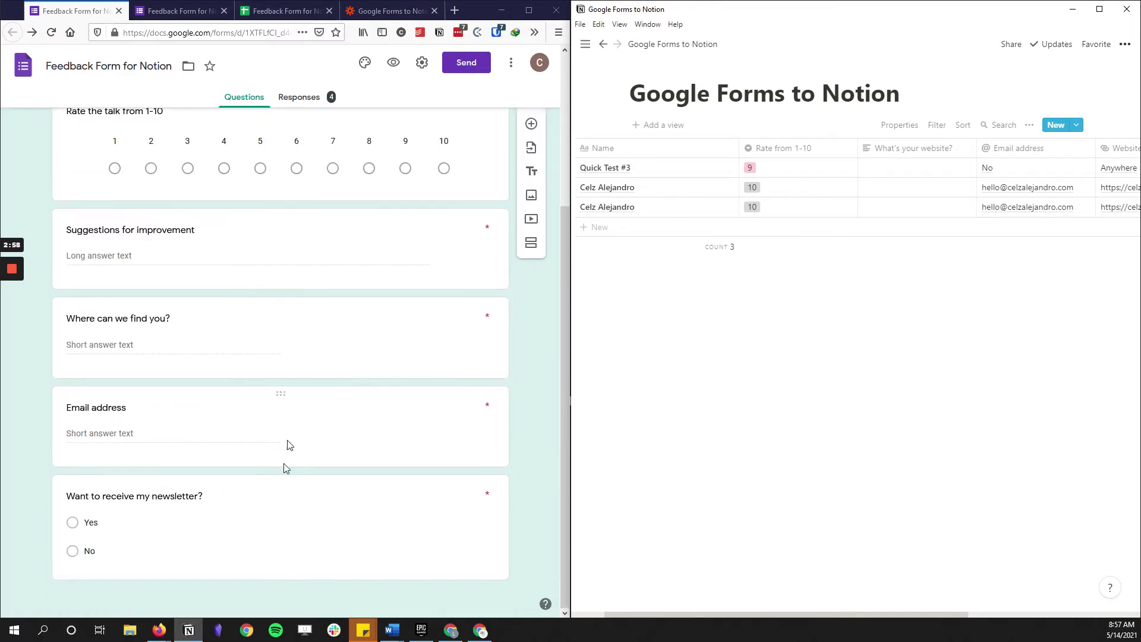
scroll(300, 341, up, 3)
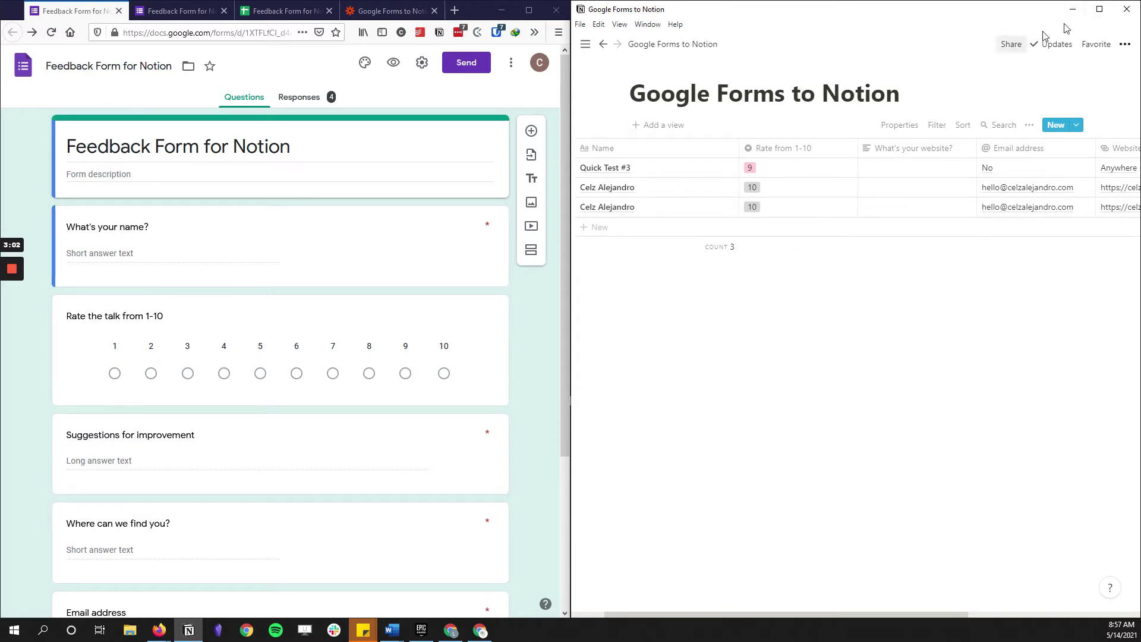
Examine the Notion database's properties at full screen and place the window back beside the form.
click(1099, 9)
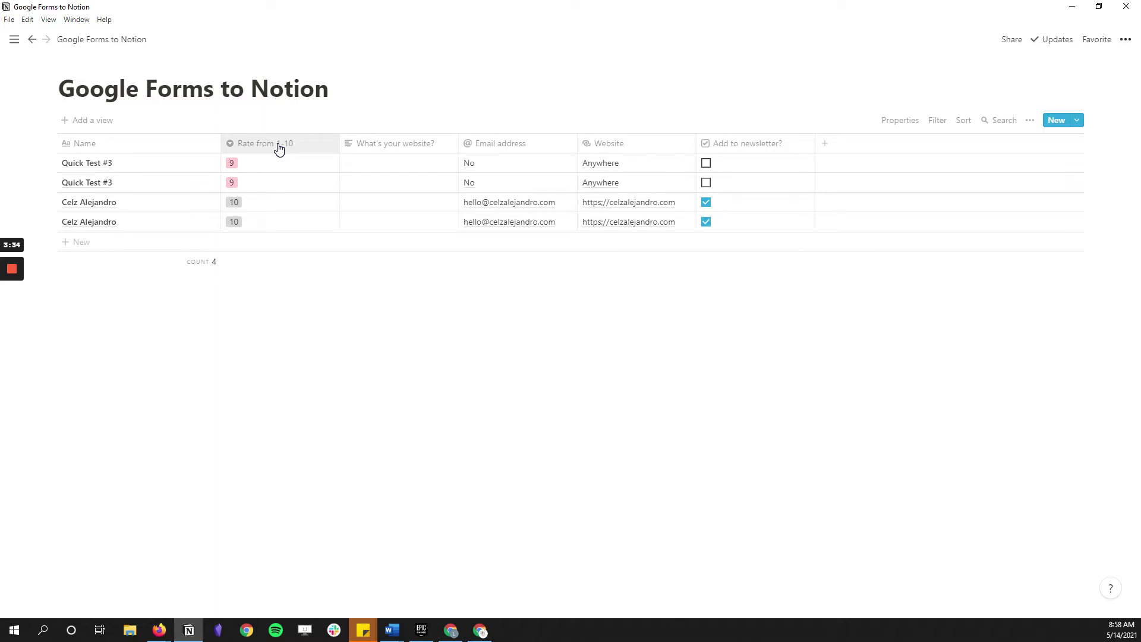
drag(361, 7, 1135, 107)
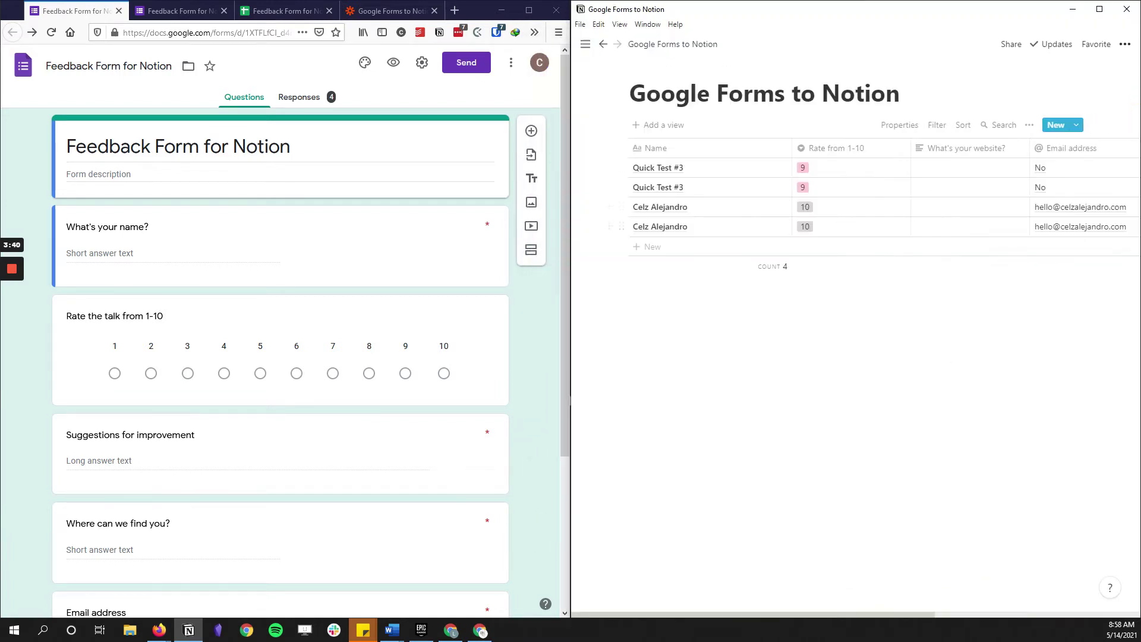
Review the form's questions against the Rate from 1-10, Email address and Website properties in the database.
drag(737, 614, 790, 615)
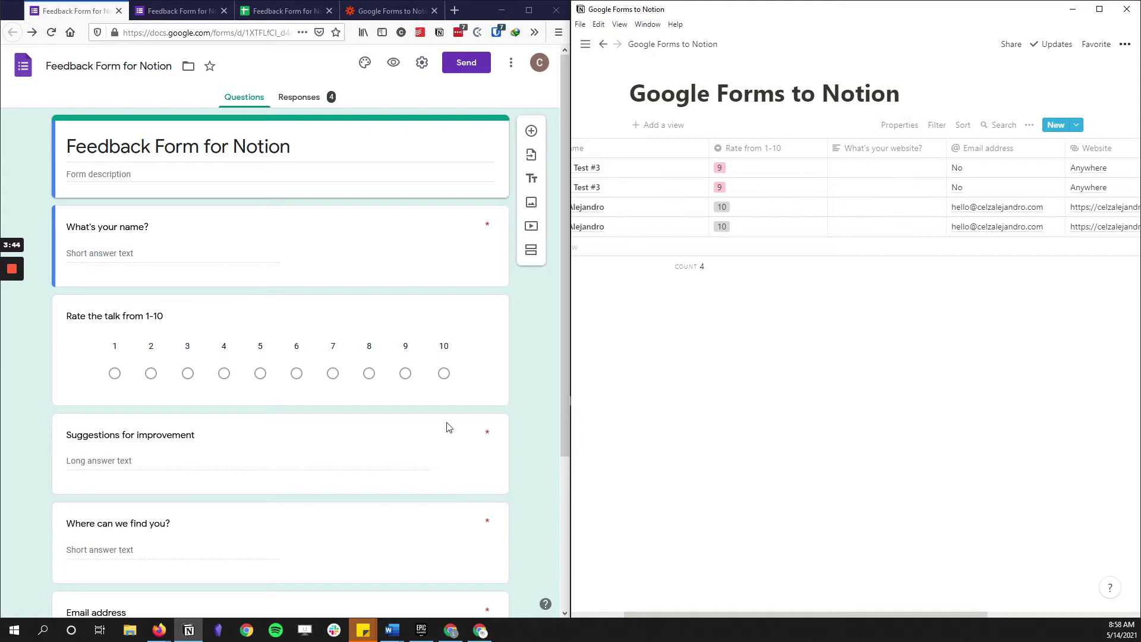
scroll(319, 461, down, 3)
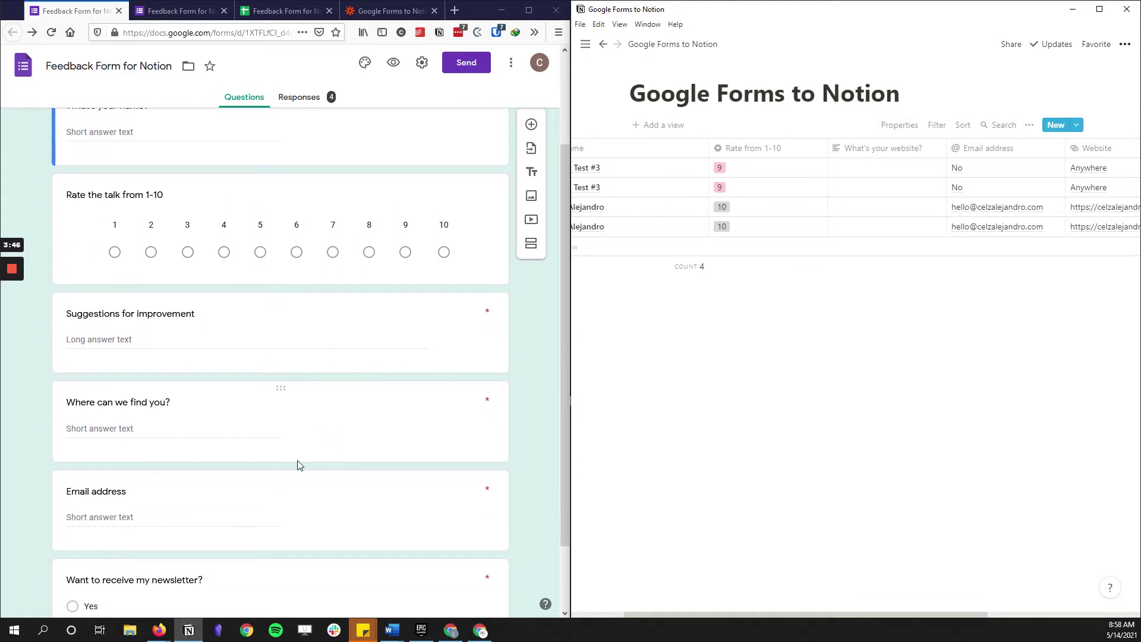
scroll(267, 368, up, 2)
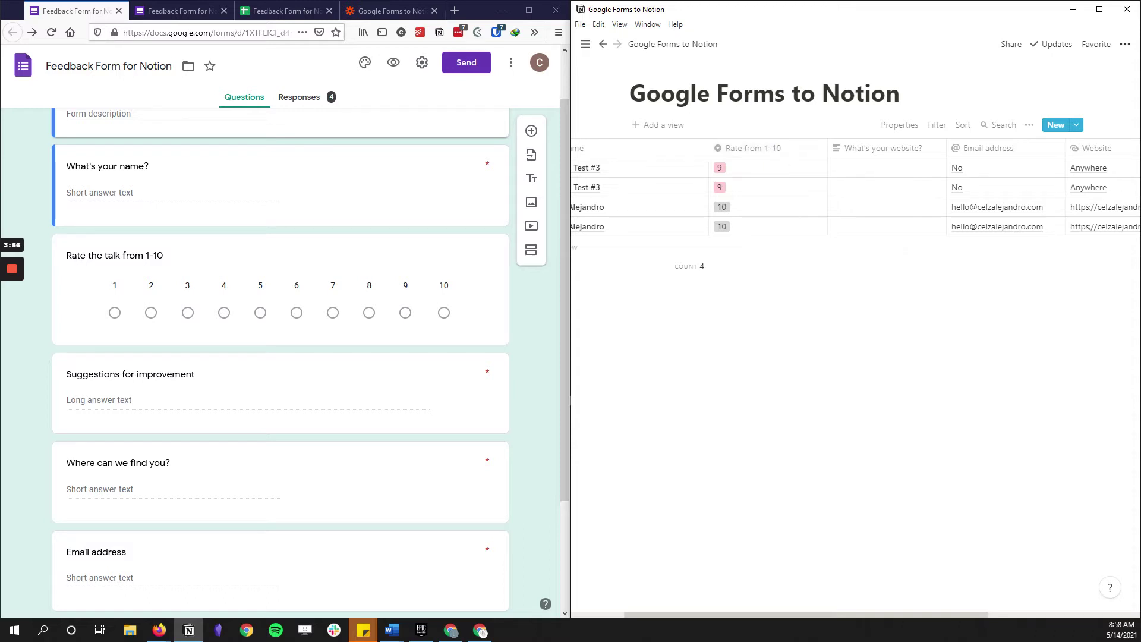
scroll(291, 419, up, 2)
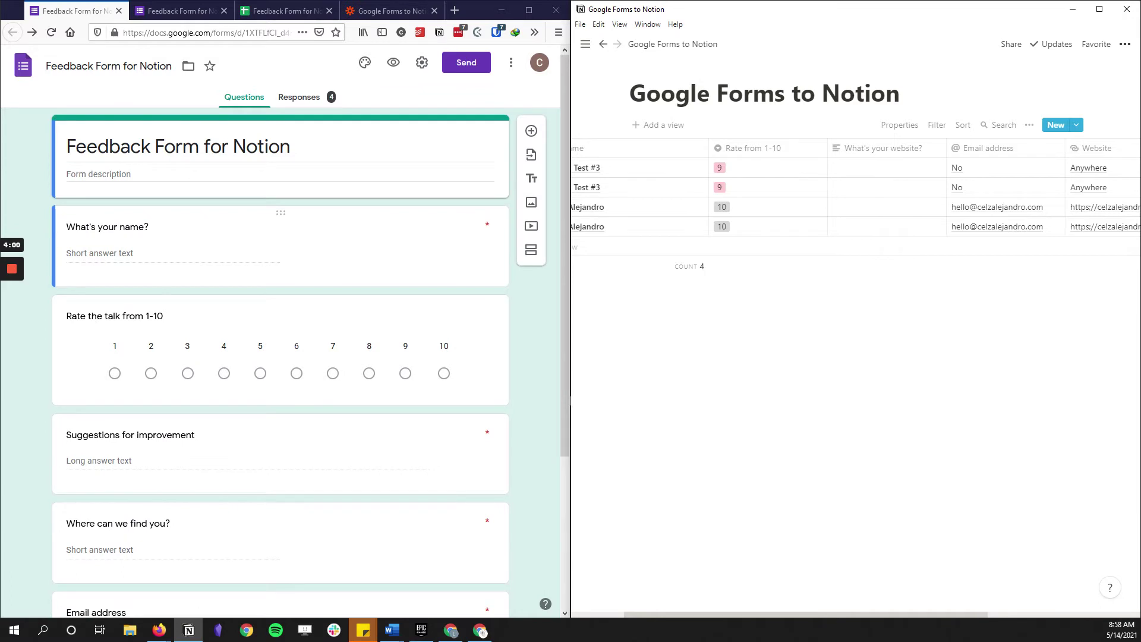
Show the Notion database at full screen and add a new Text property after Add to newsletter?
click(1100, 9)
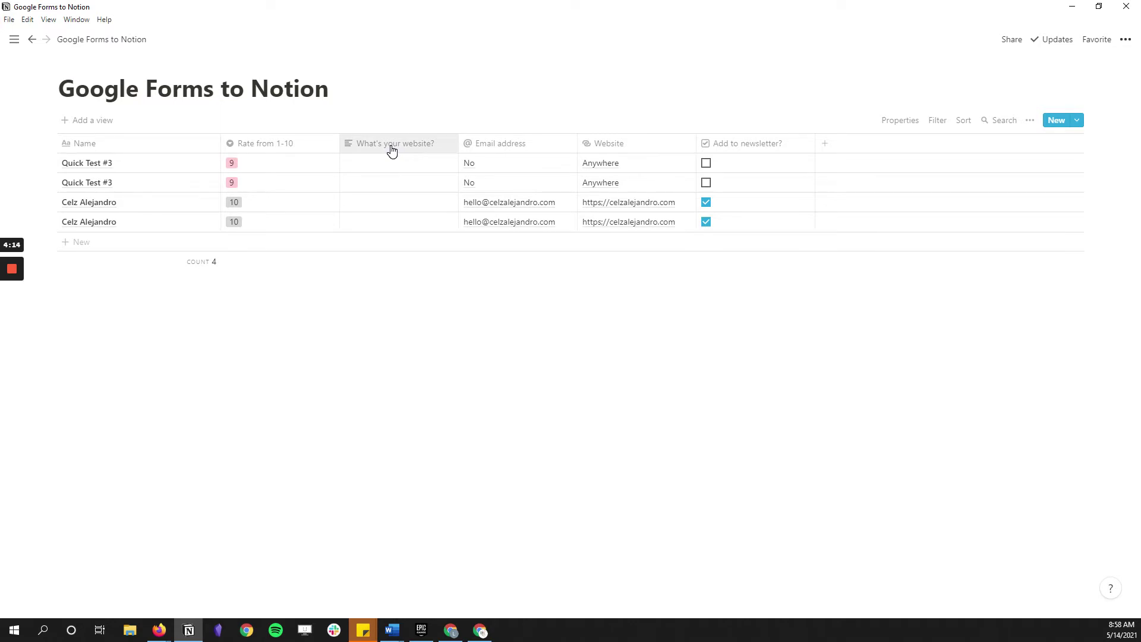
click(826, 144)
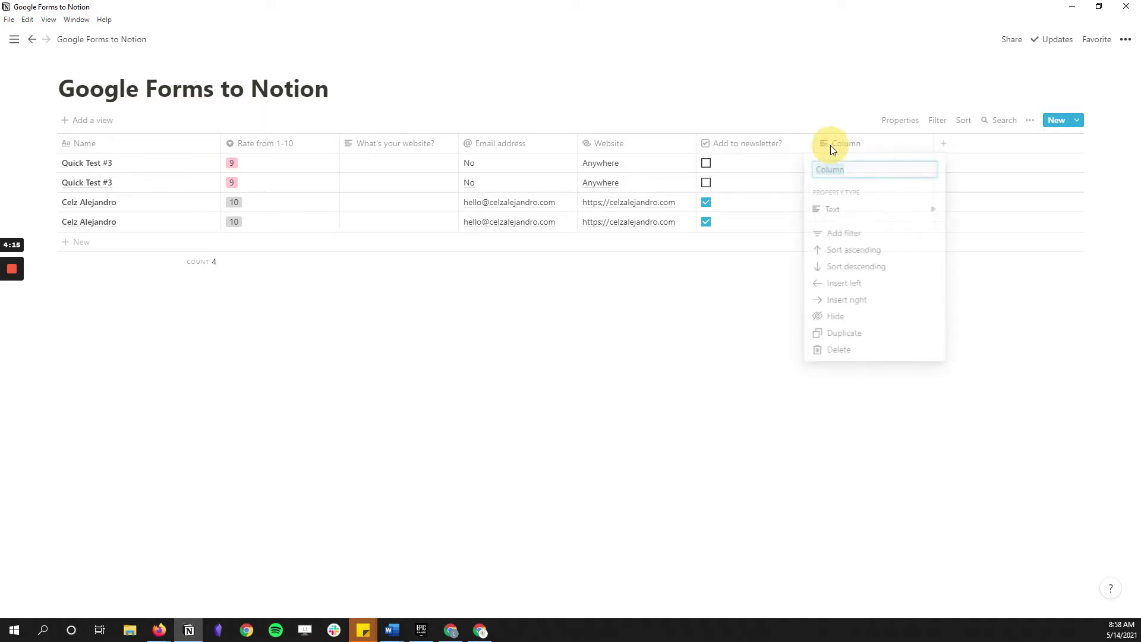
click(835, 209)
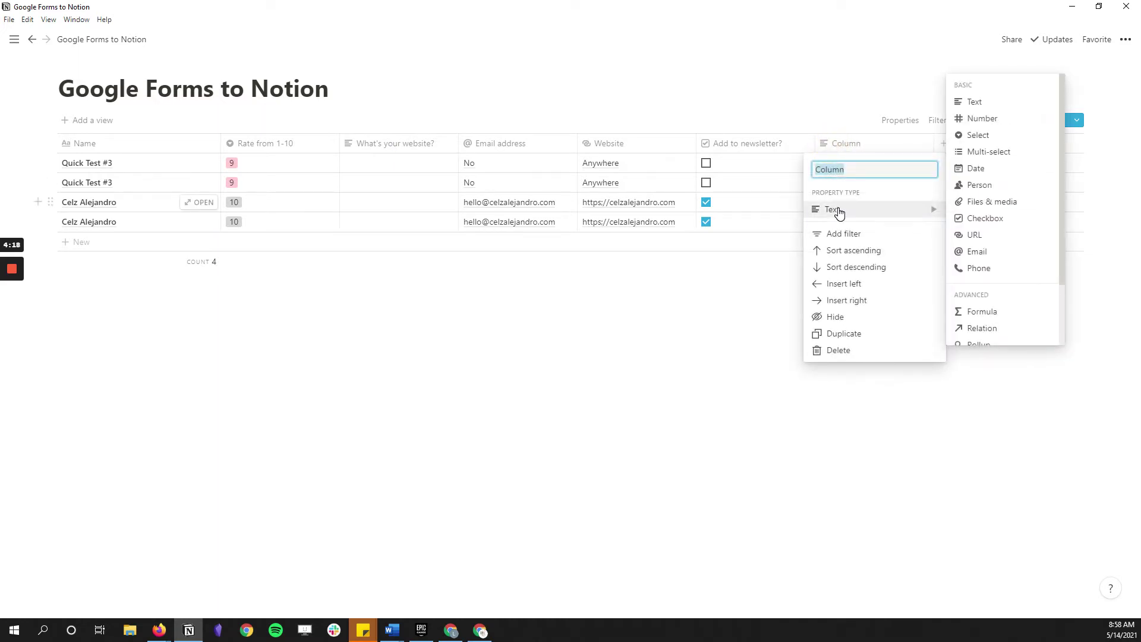
click(395, 161)
key(Escape)
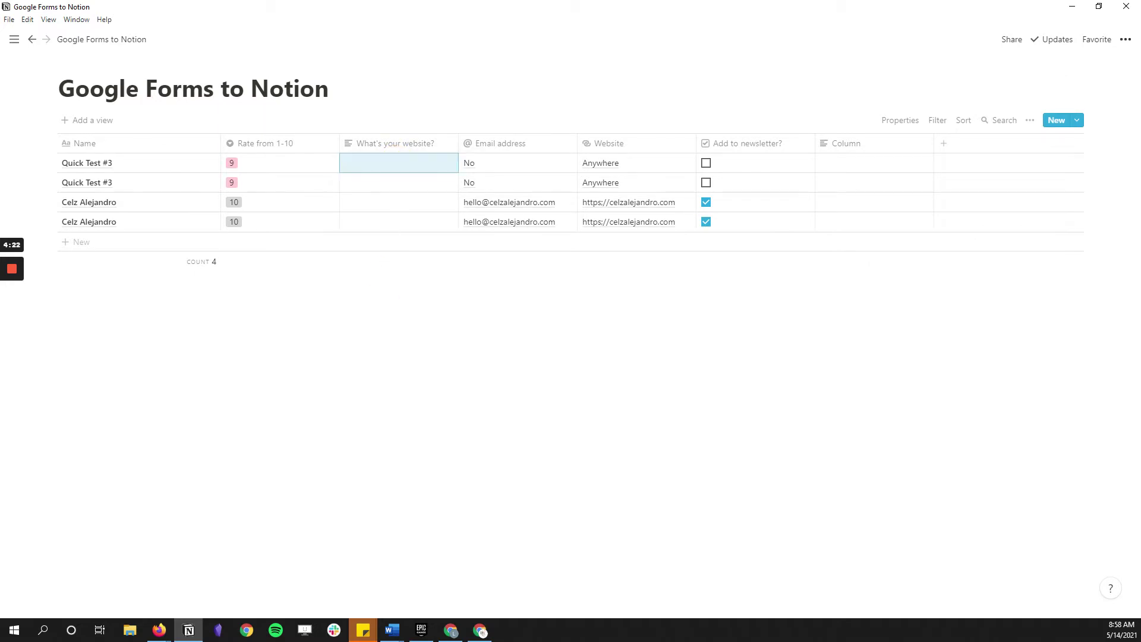
Place the Notion window back beside the form and review the form's questions through the newsletter choice.
drag(492, 11, 967, 92)
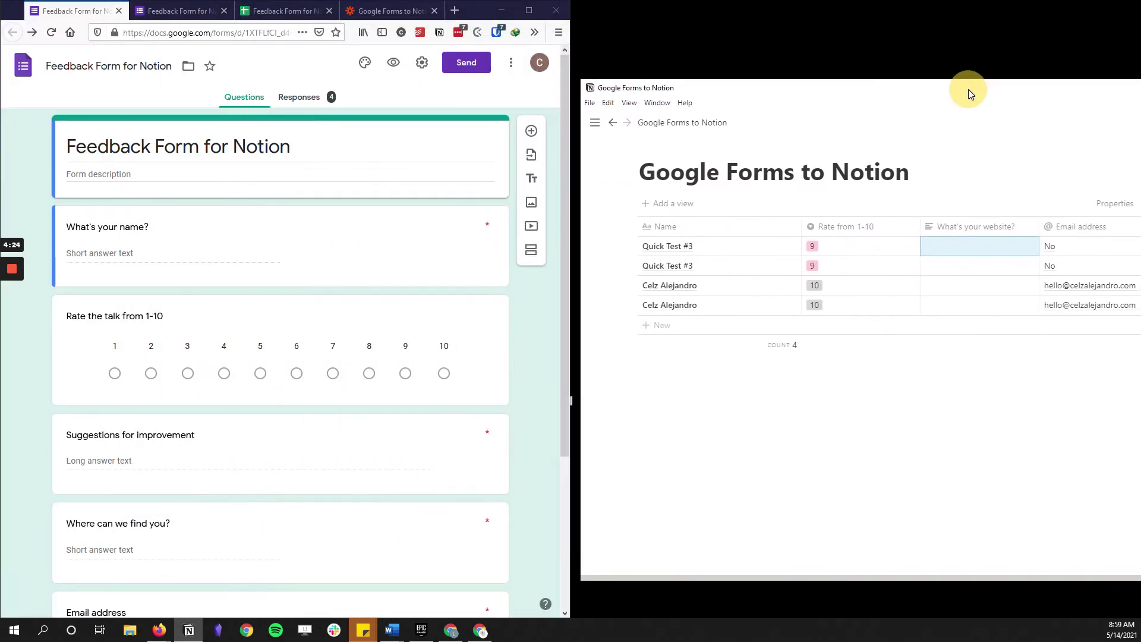
scroll(178, 426, down, 1)
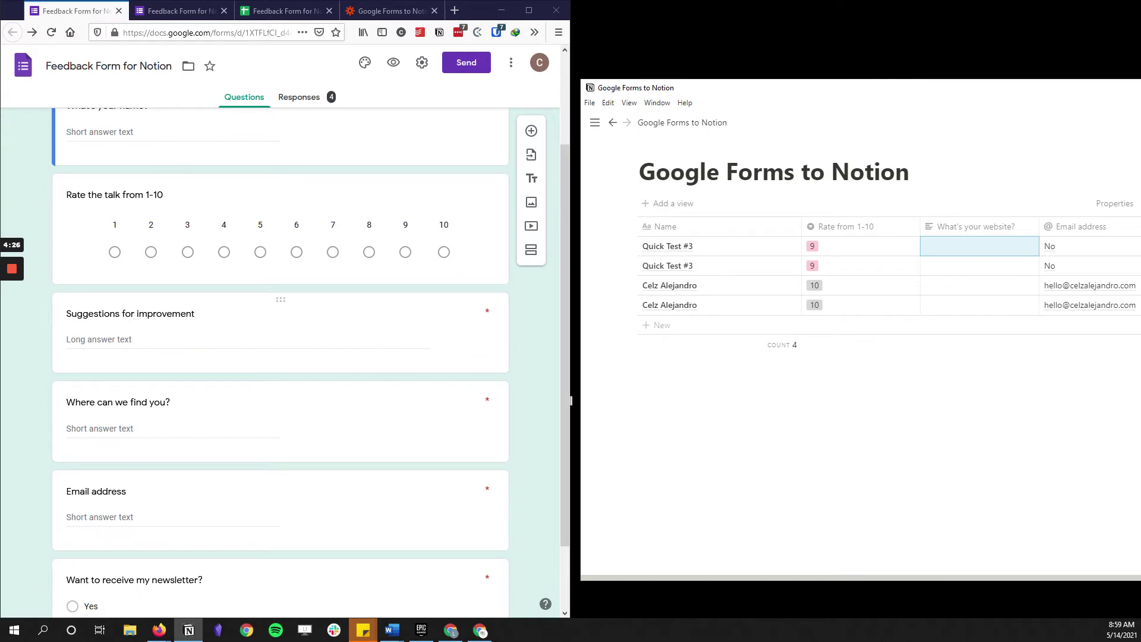
scroll(153, 316, down, 1)
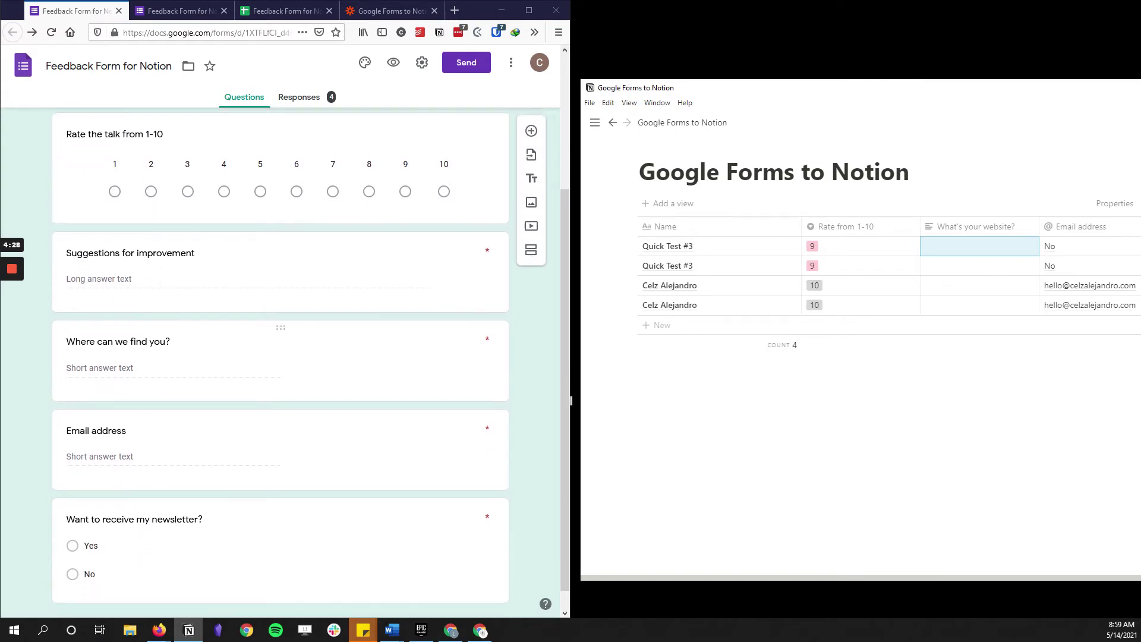
scroll(155, 351, up, 1)
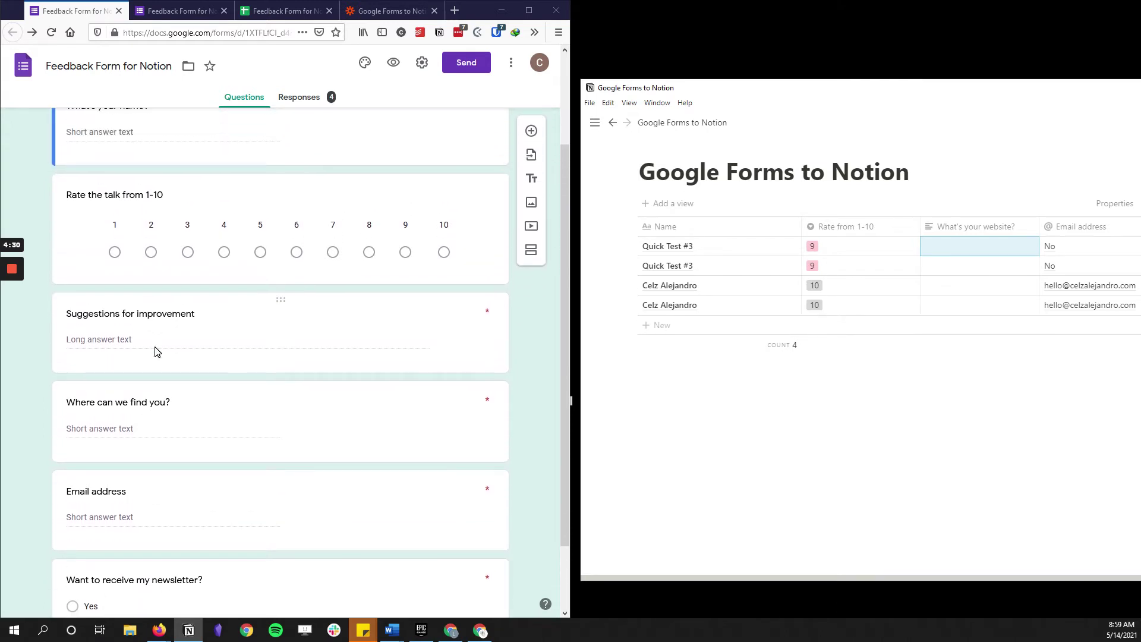
scroll(155, 351, up, 2)
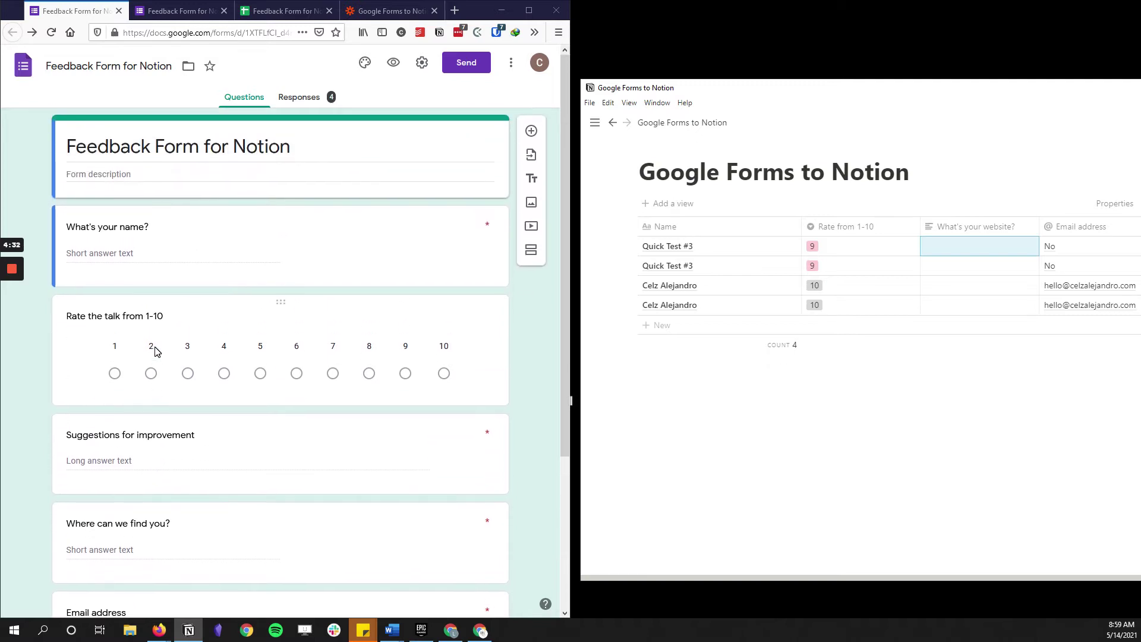
drag(1015, 126, 1135, 98)
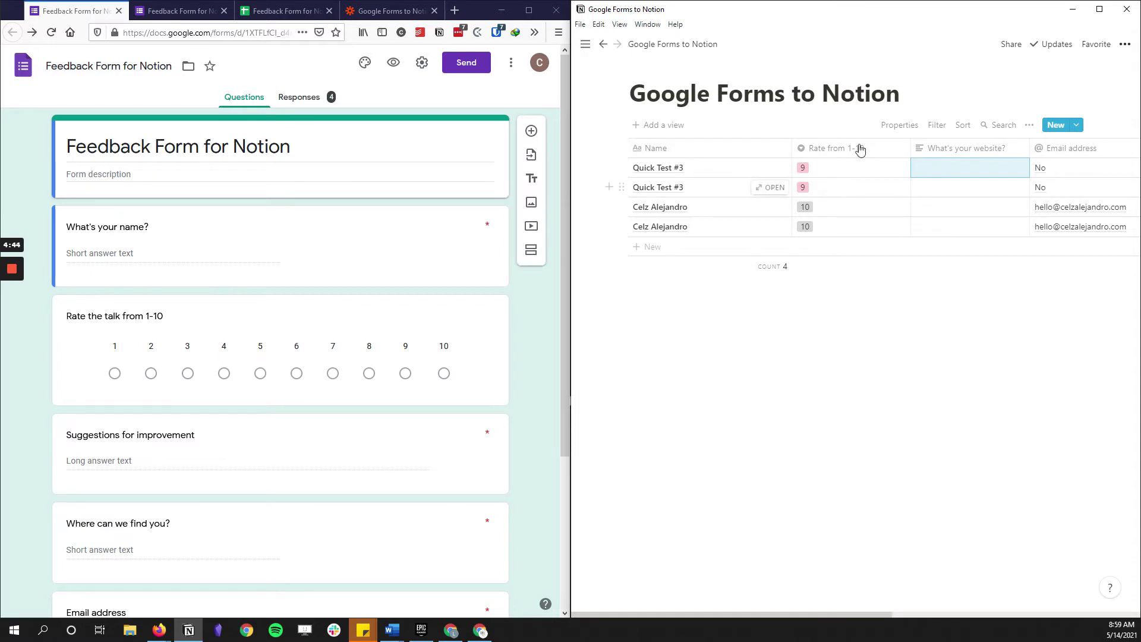
Check the property type of Rate from 1-10 and the rating options it offers.
click(858, 148)
mouse_move(846, 226)
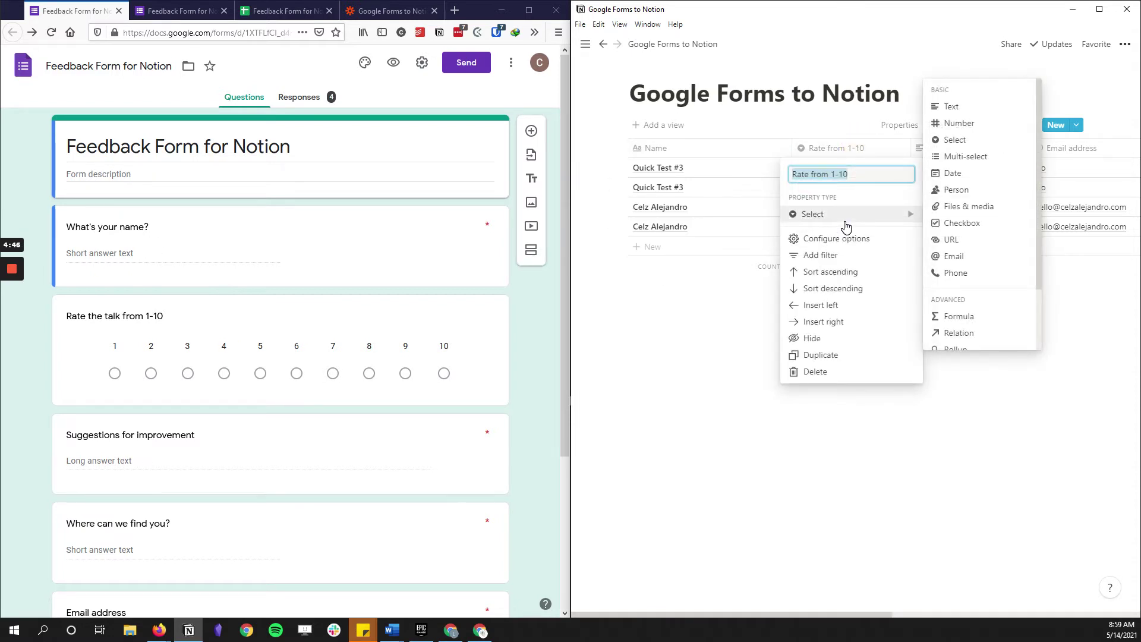
click(785, 469)
click(840, 166)
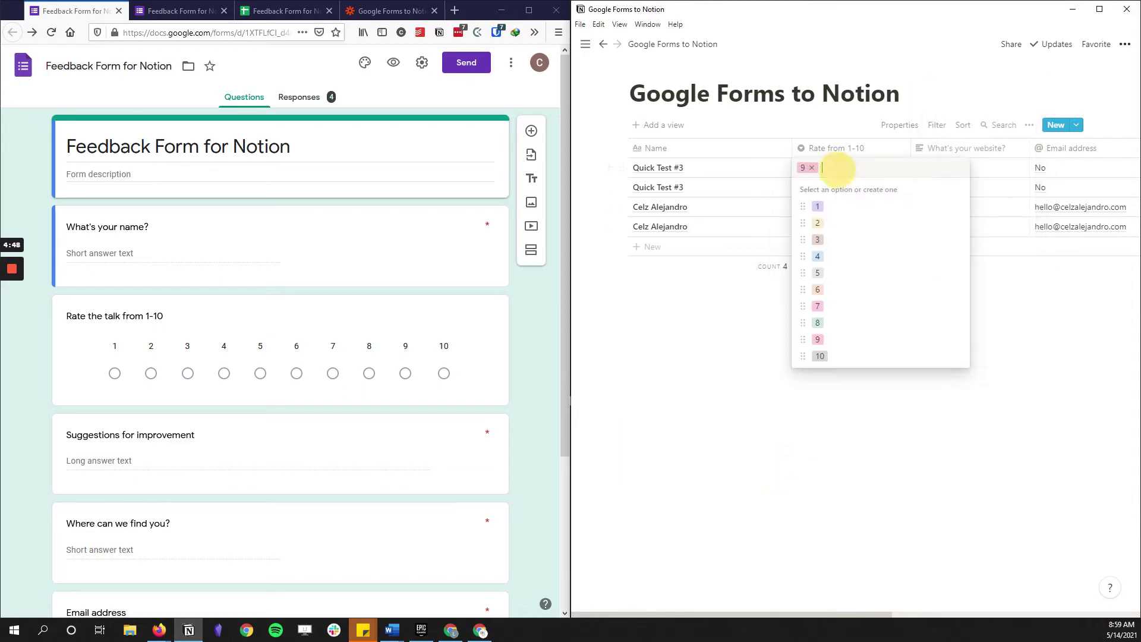
click(786, 533)
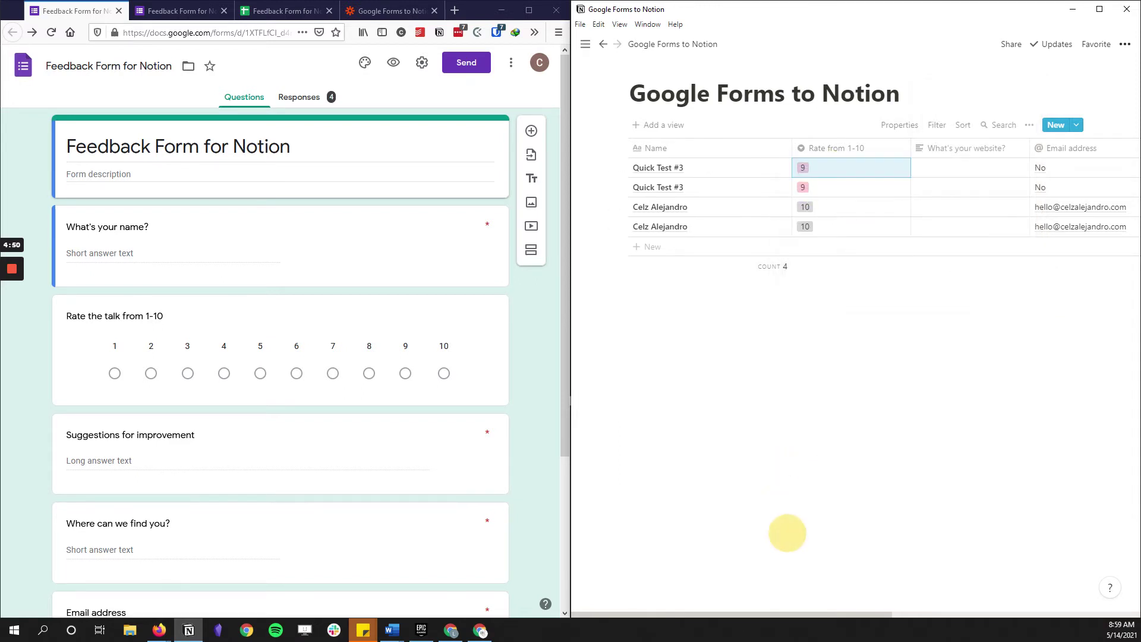
Compare the Add to newsletter? property's type with the form's newsletter question and its Yes and No answers.
drag(695, 613, 942, 614)
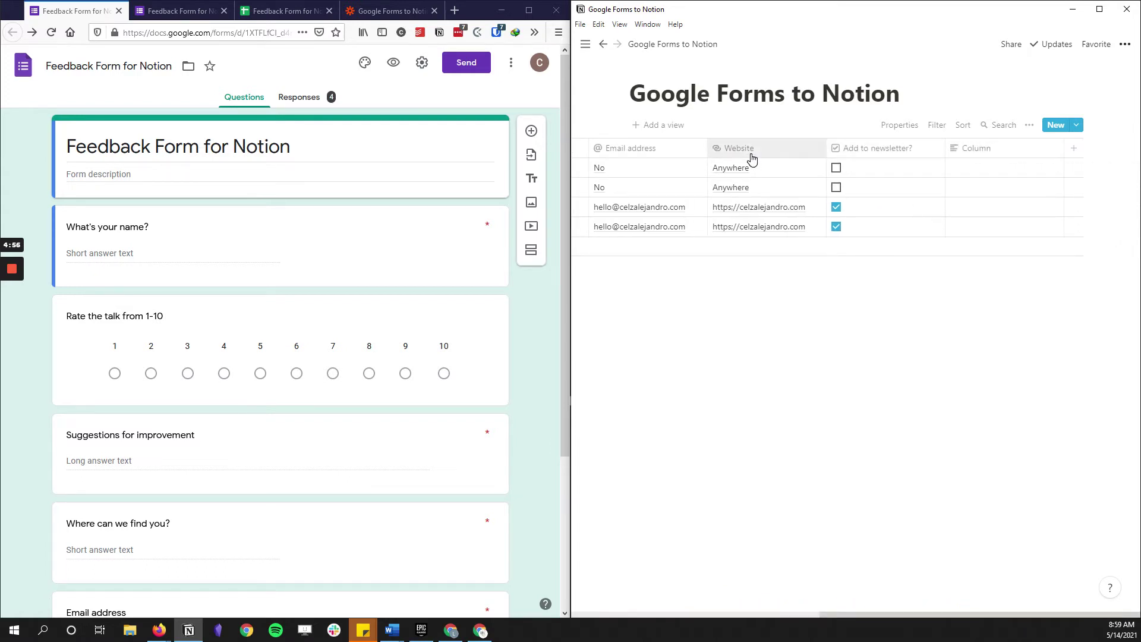
scroll(387, 414, down, 2)
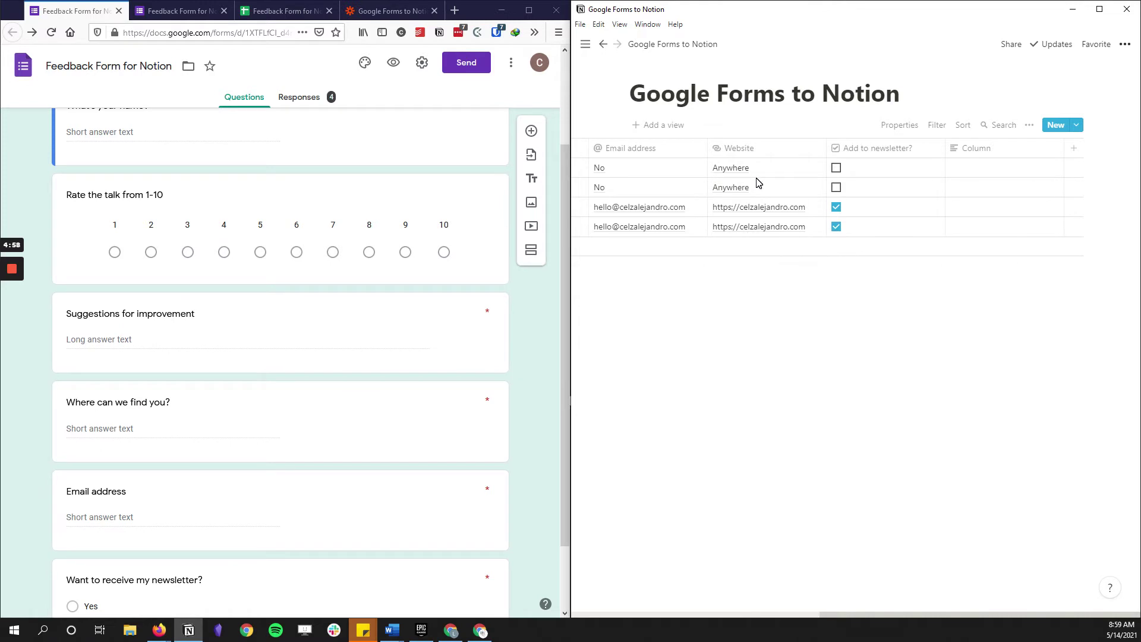
click(878, 149)
mouse_move(874, 214)
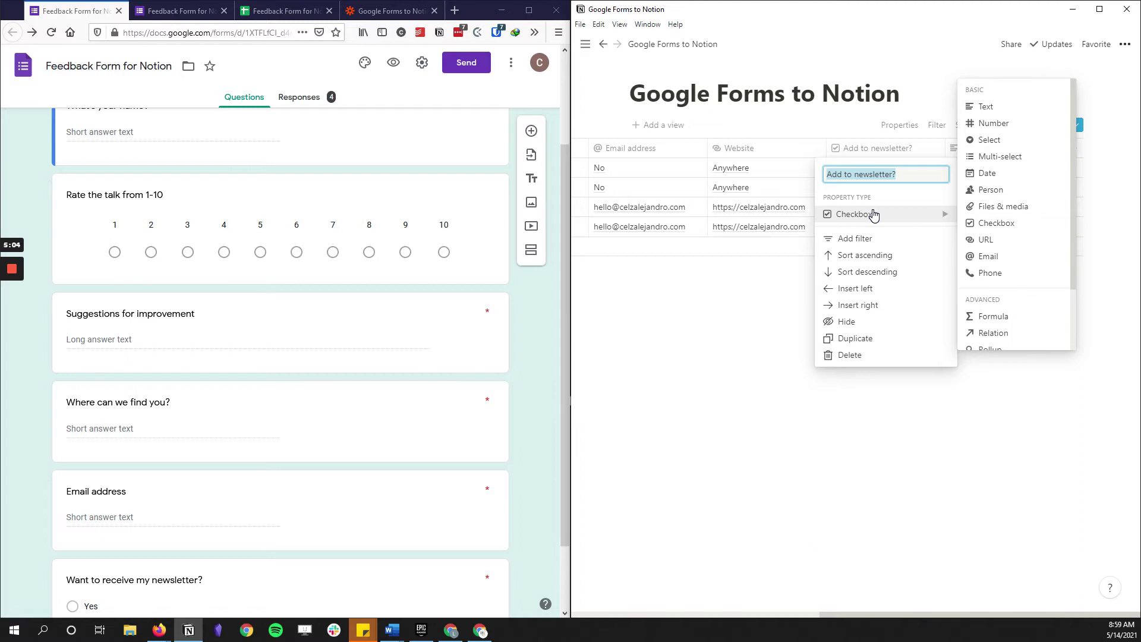
scroll(145, 501, down, 2)
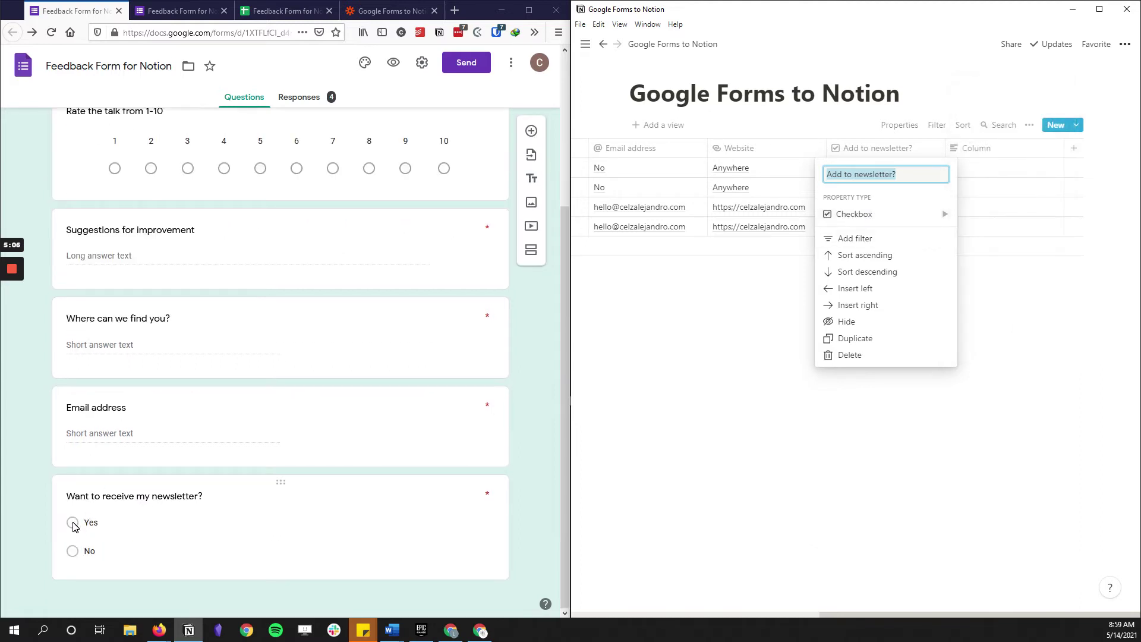
click(716, 440)
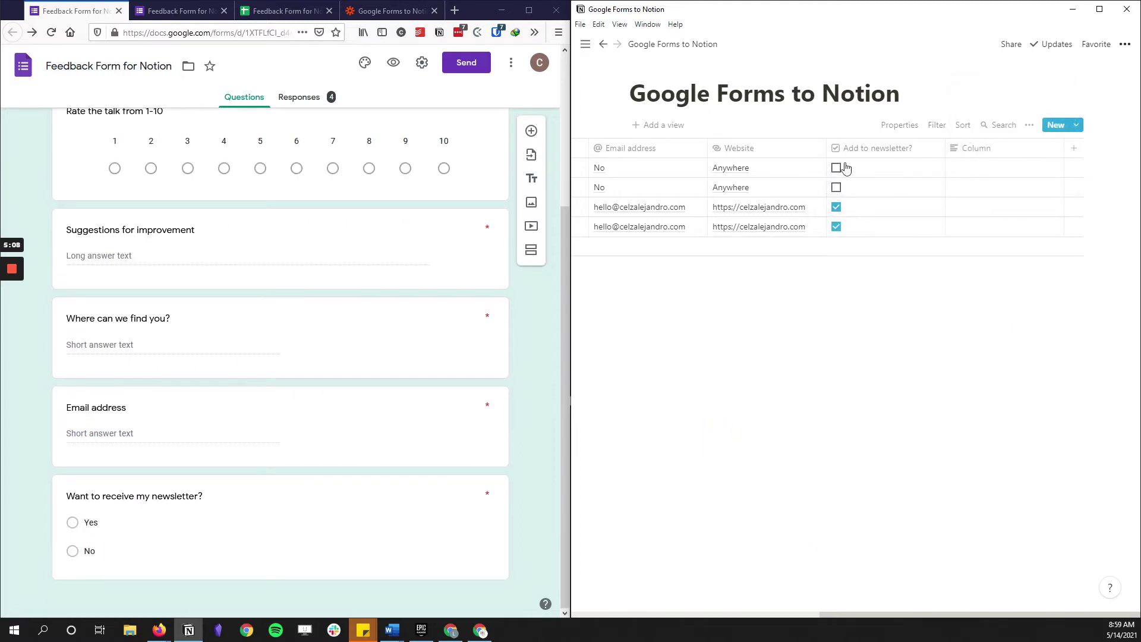
drag(820, 614, 915, 596)
drag(903, 614, 628, 614)
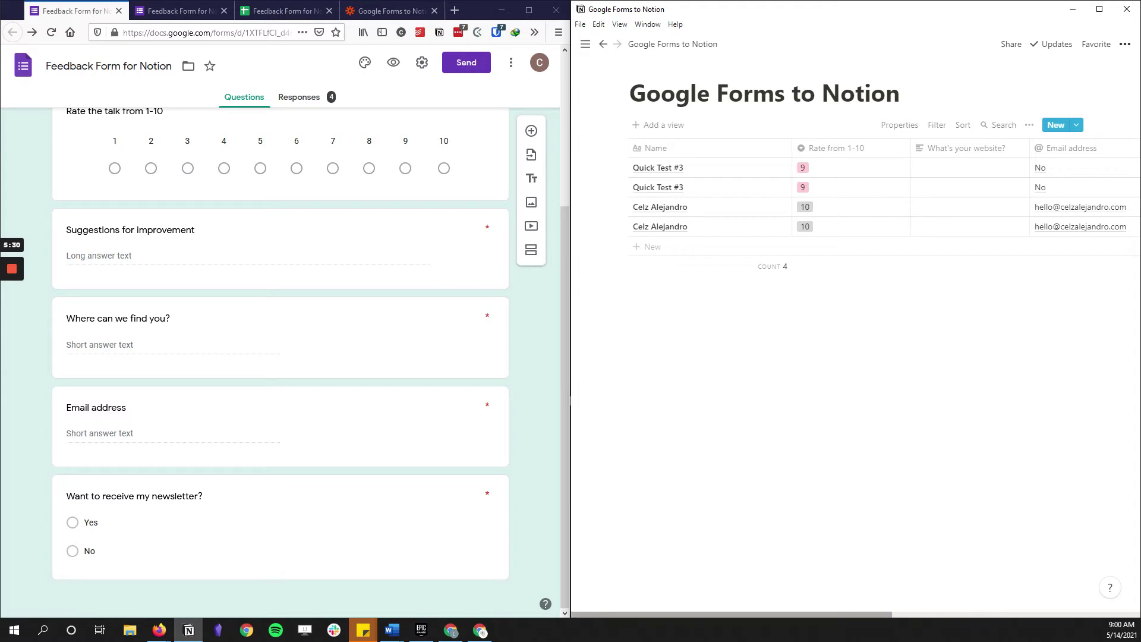
key(alt+Tab)
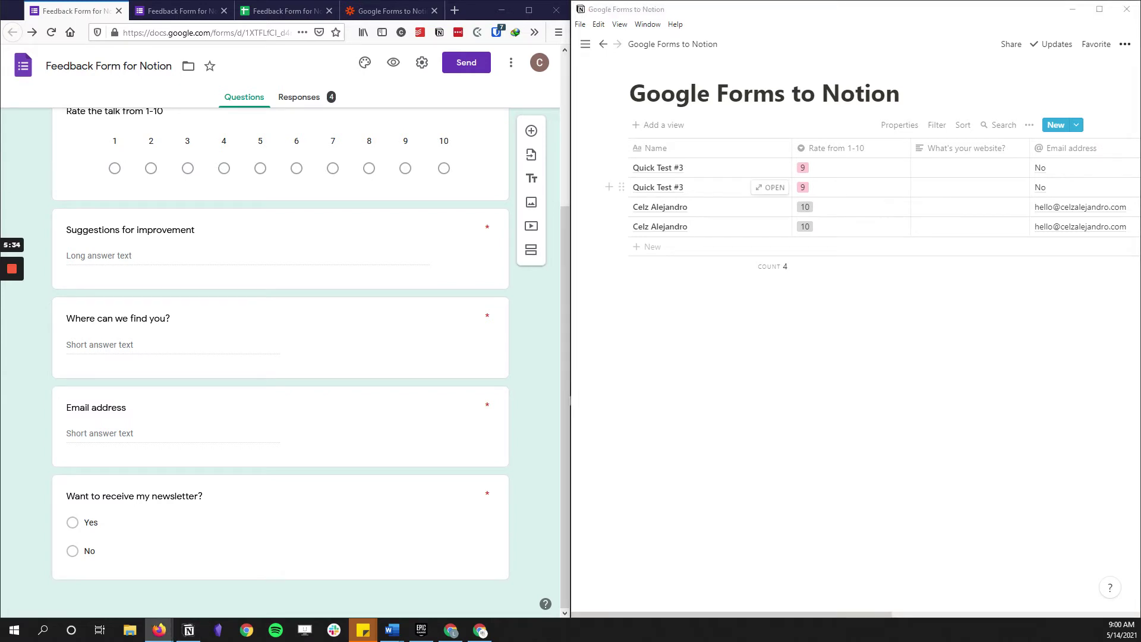
click(454, 10)
click(324, 32)
key(ctrl+v)
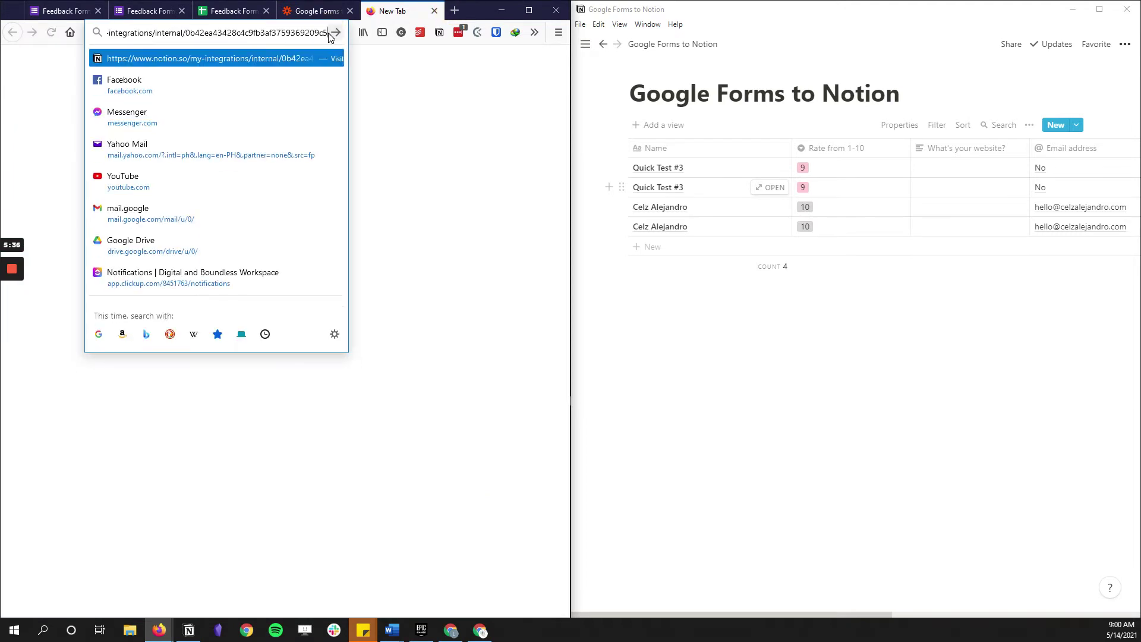
drag(151, 32, 438, 56)
key(BackSpace)
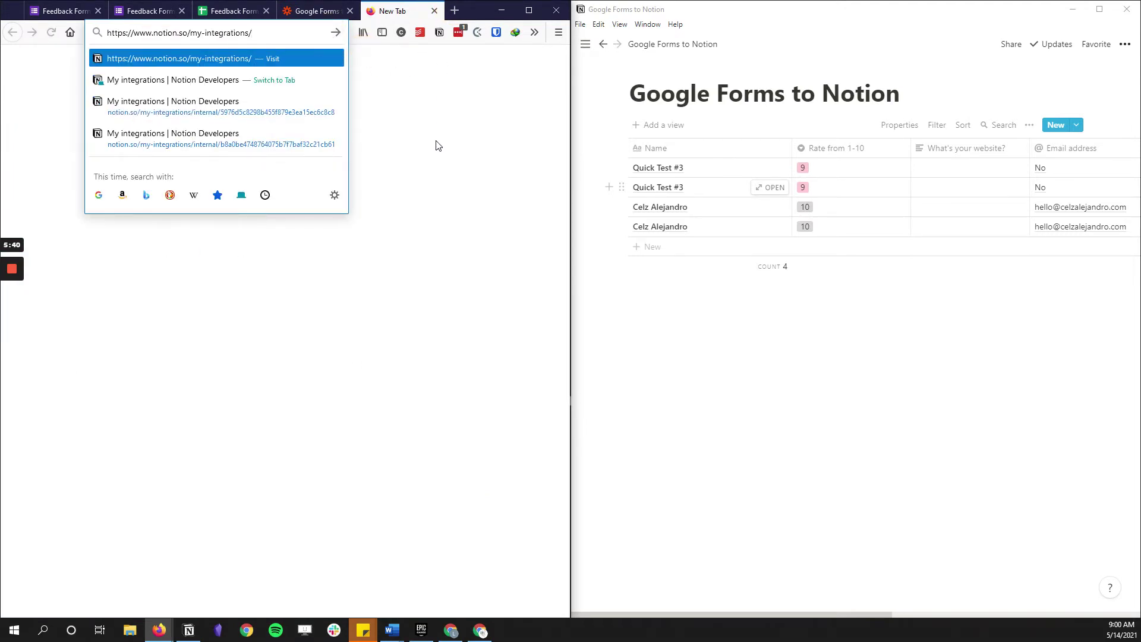
click(434, 139)
click(294, 35)
key(Return)
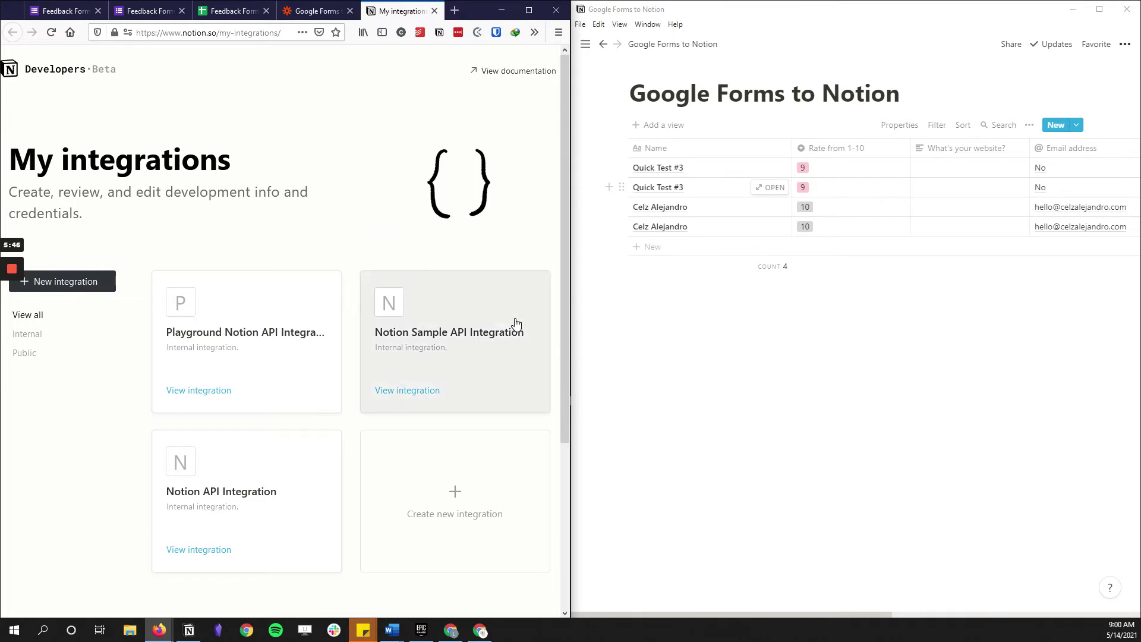
Start a new integration named Sample API 2 and associate it with the Playground (Testing) workspace.
scroll(433, 257, down, 4)
scroll(433, 204, up, 3)
click(470, 442)
scroll(469, 445, down, 3)
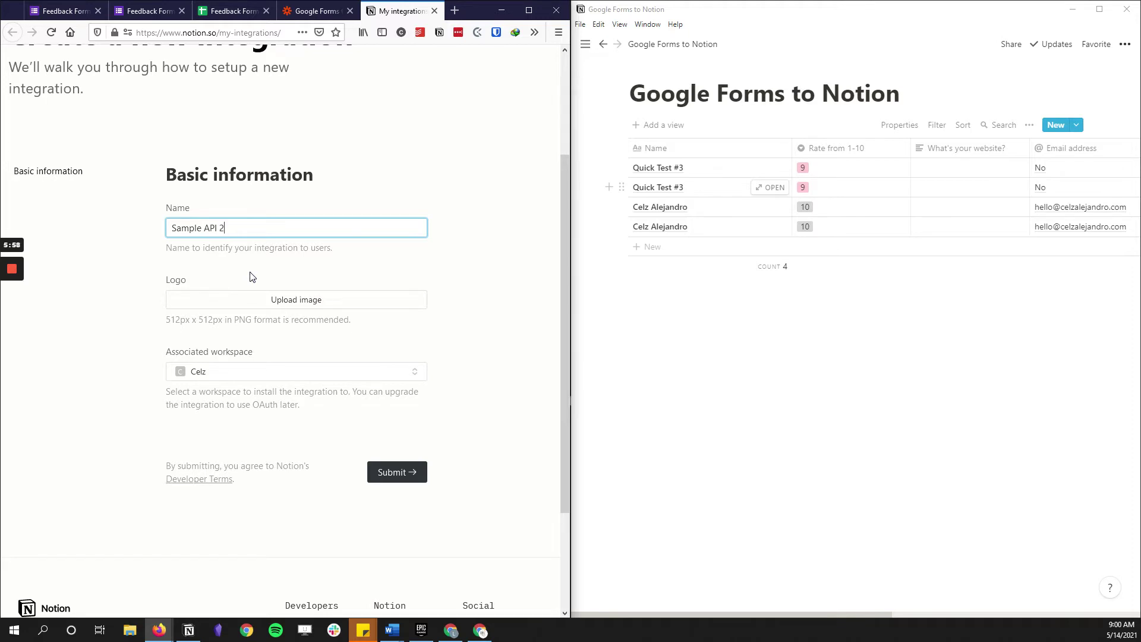
click(246, 373)
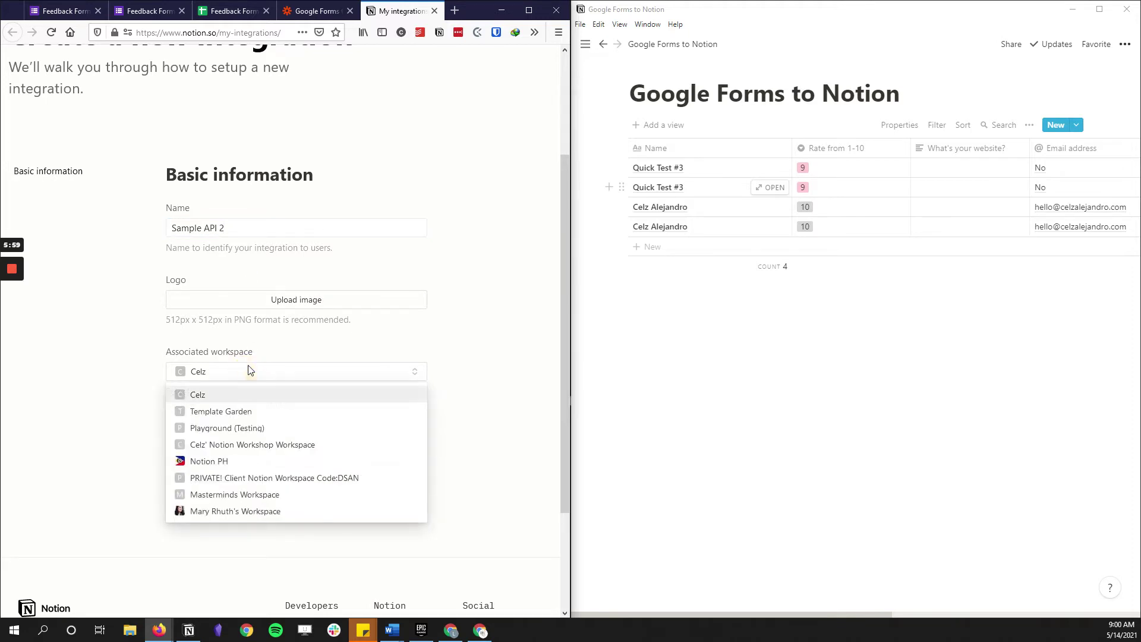
click(249, 426)
Check the current workspace's name in the Notion sidebar at full screen and place the window back beside the browser.
click(579, 23)
mouse_move(599, 24)
click(611, 260)
click(1099, 9)
mouse_move(13, 40)
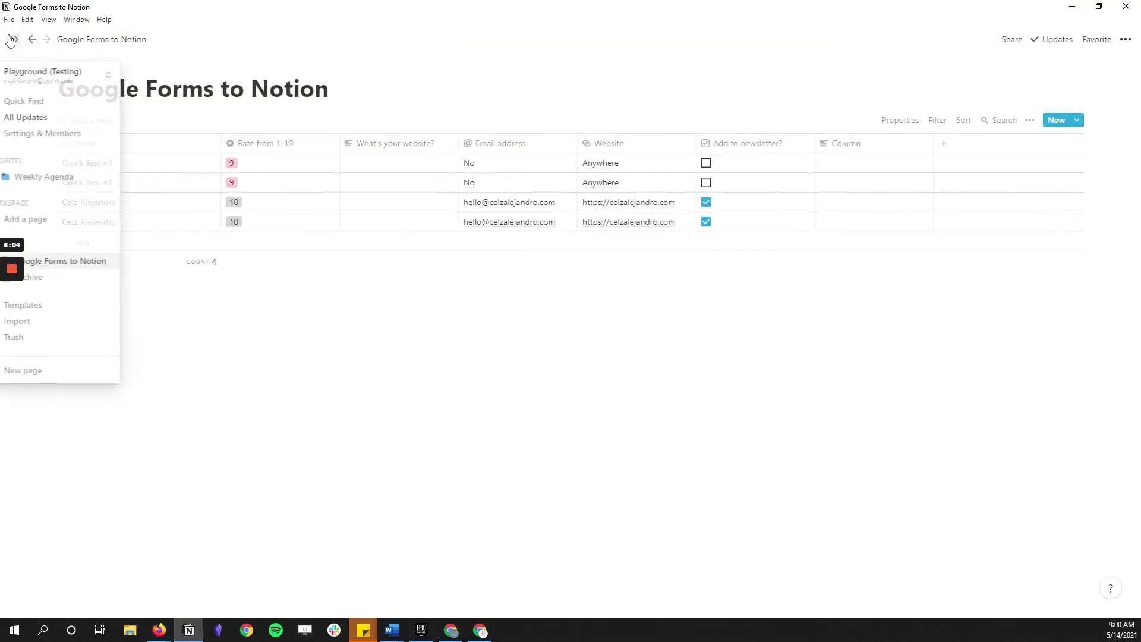
double_click(979, 5)
drag(978, 5, 1140, 24)
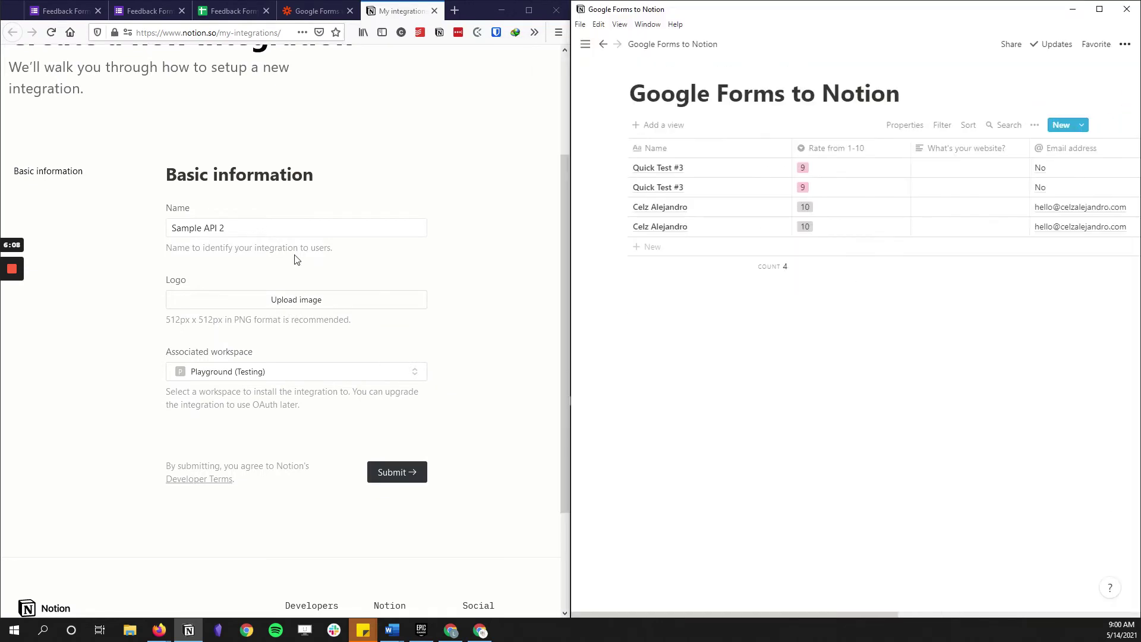
mouse_move(587, 37)
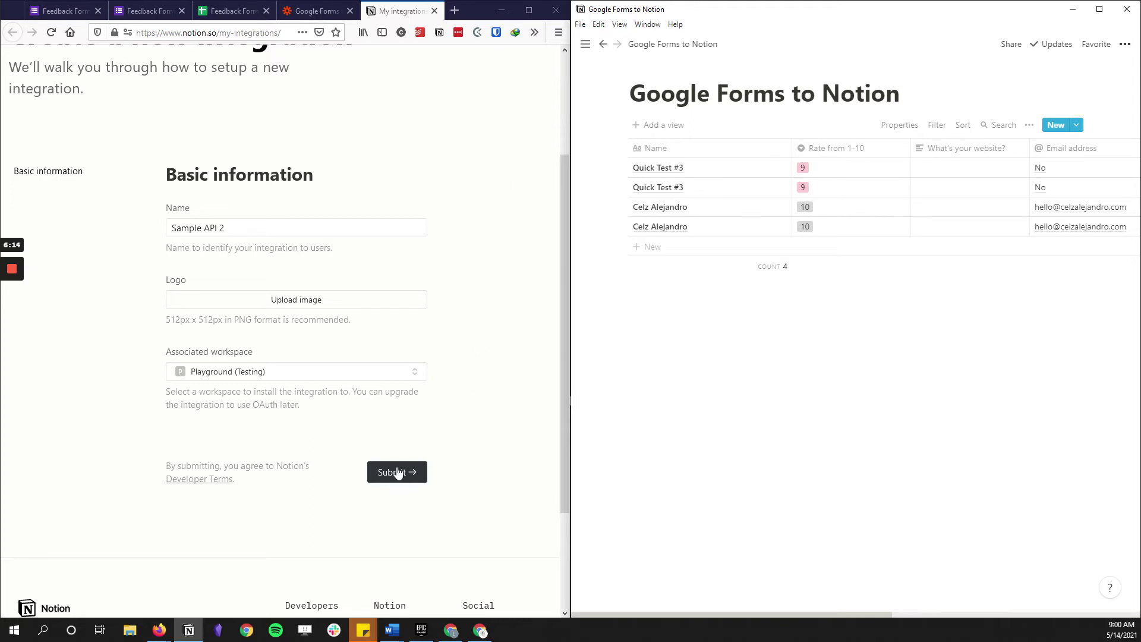
Submit the new integration and review its token, basic information and integration type settings.
click(411, 481)
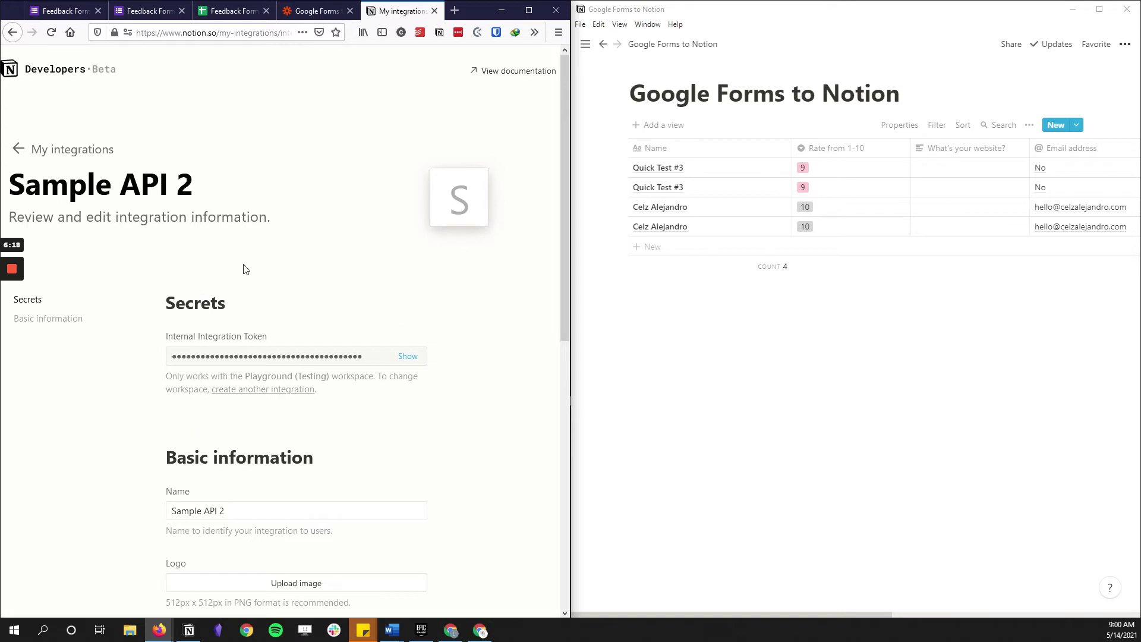
scroll(312, 346, down, 3)
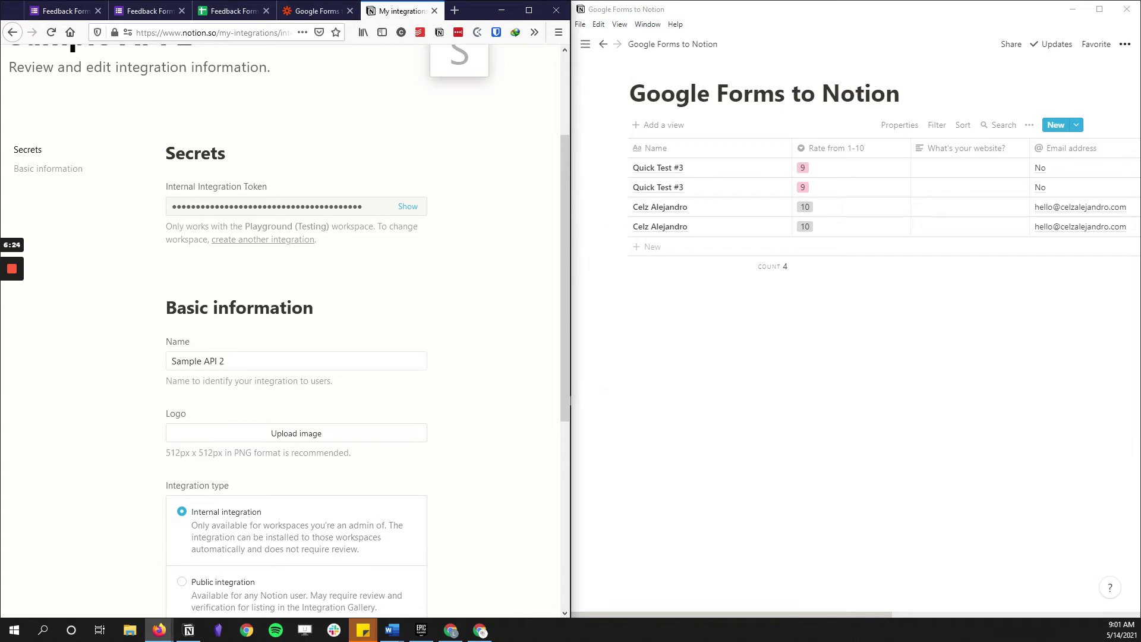
scroll(270, 397, down, 3)
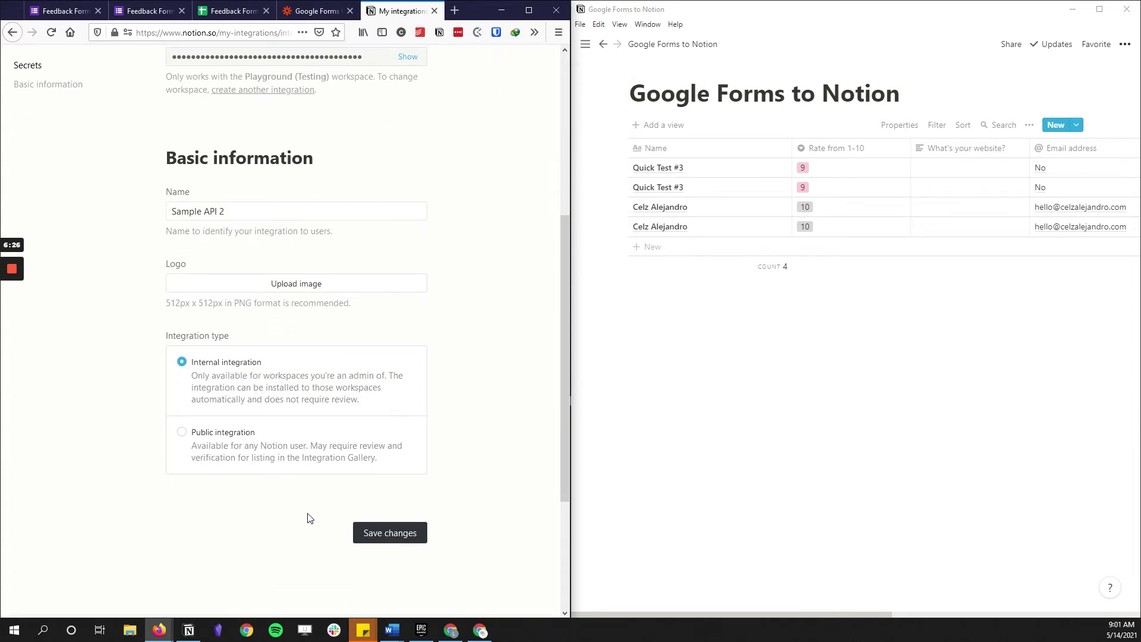
Review the sharing settings of the Google Forms to Notion page and the integrations available to invite.
scroll(288, 457, up, 3)
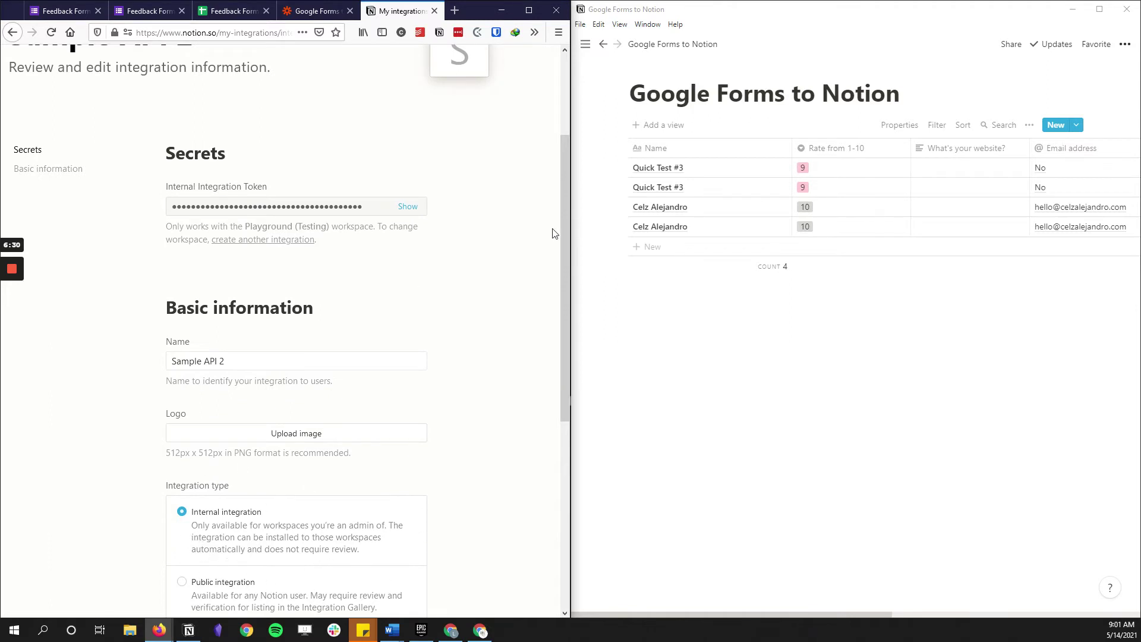
click(1012, 44)
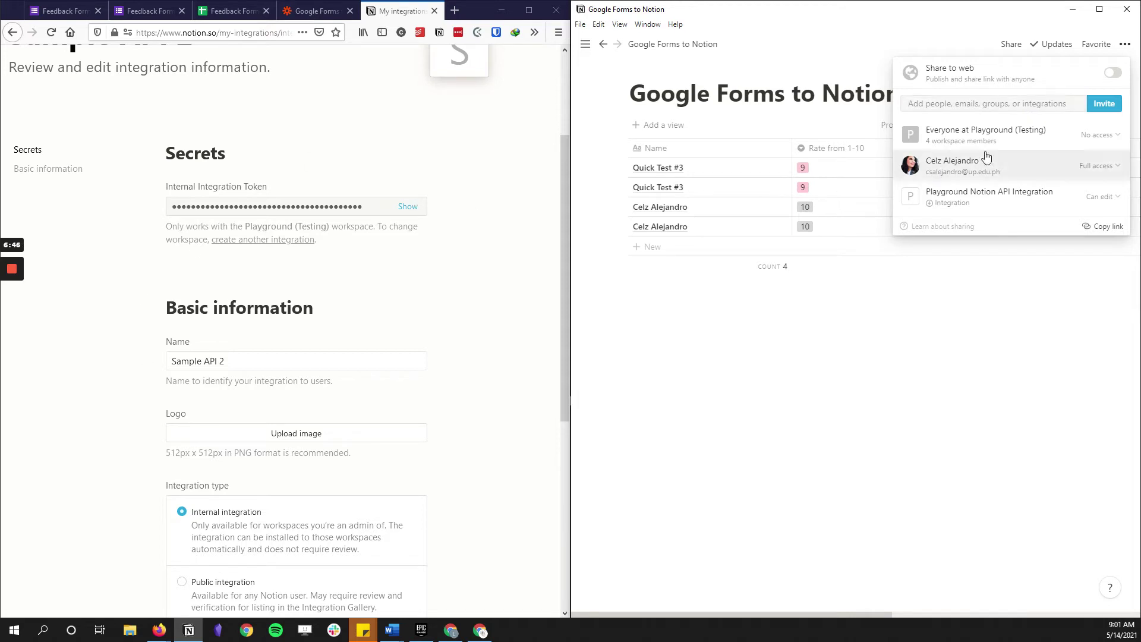
click(1052, 106)
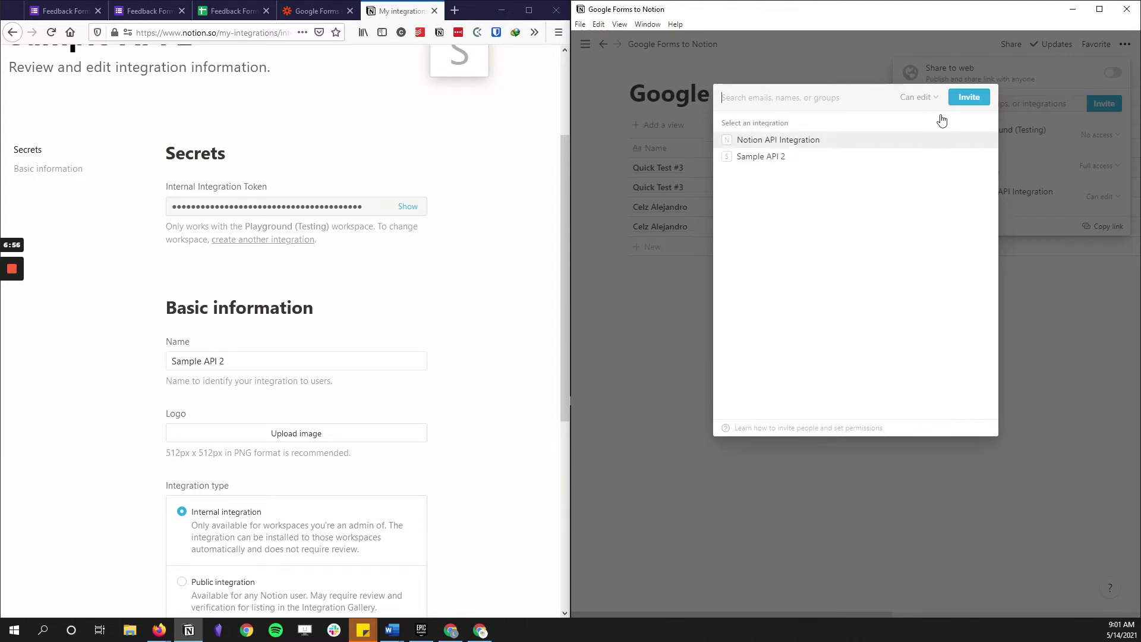
click(1064, 121)
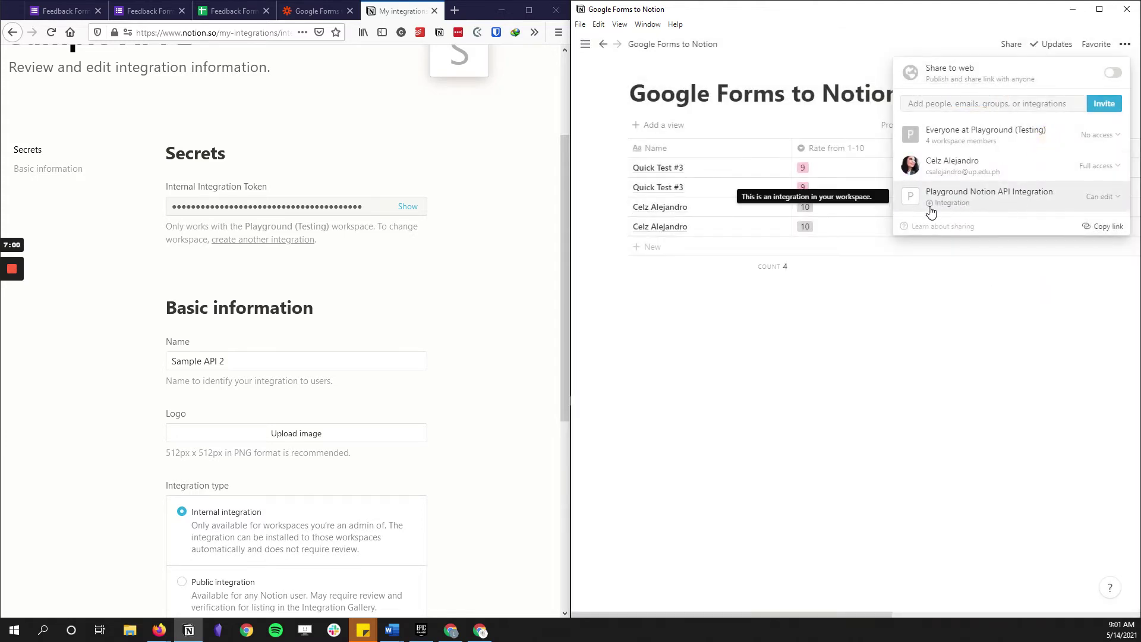
Check the permission options of the Playground Notion API Integration and close the page's sharing settings.
click(1100, 197)
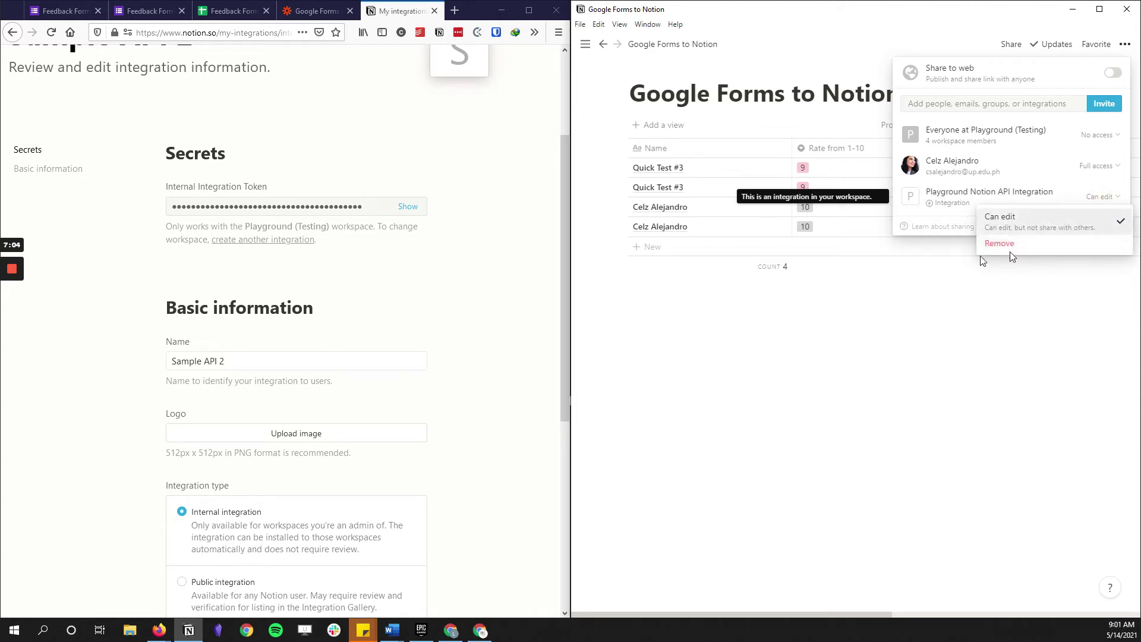
click(940, 393)
scroll(463, 364, down, 5)
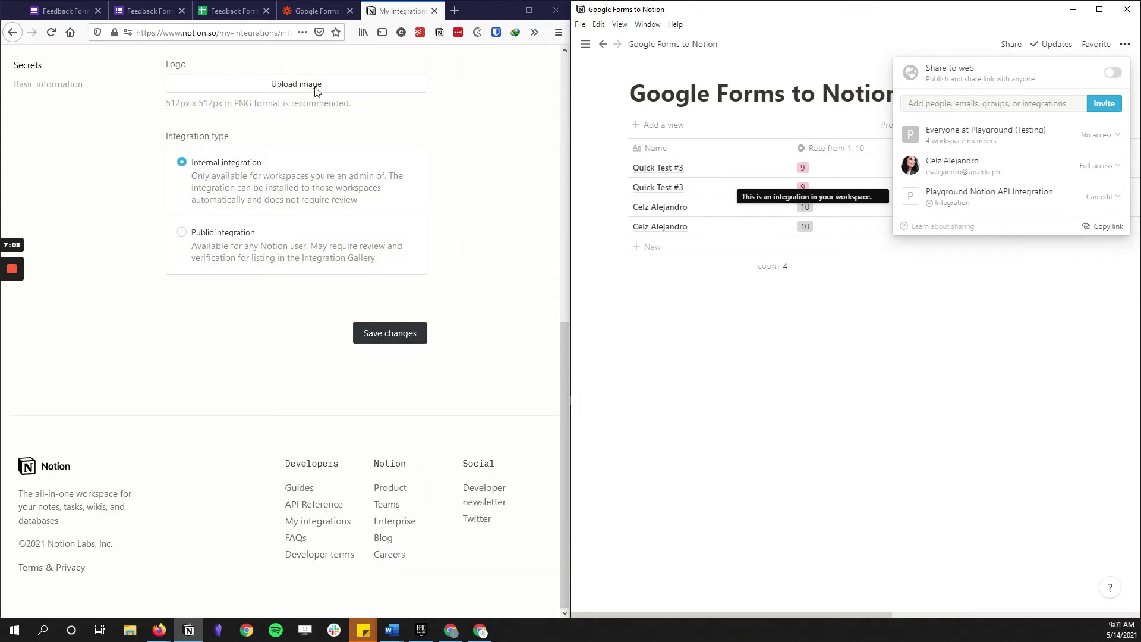
click(725, 387)
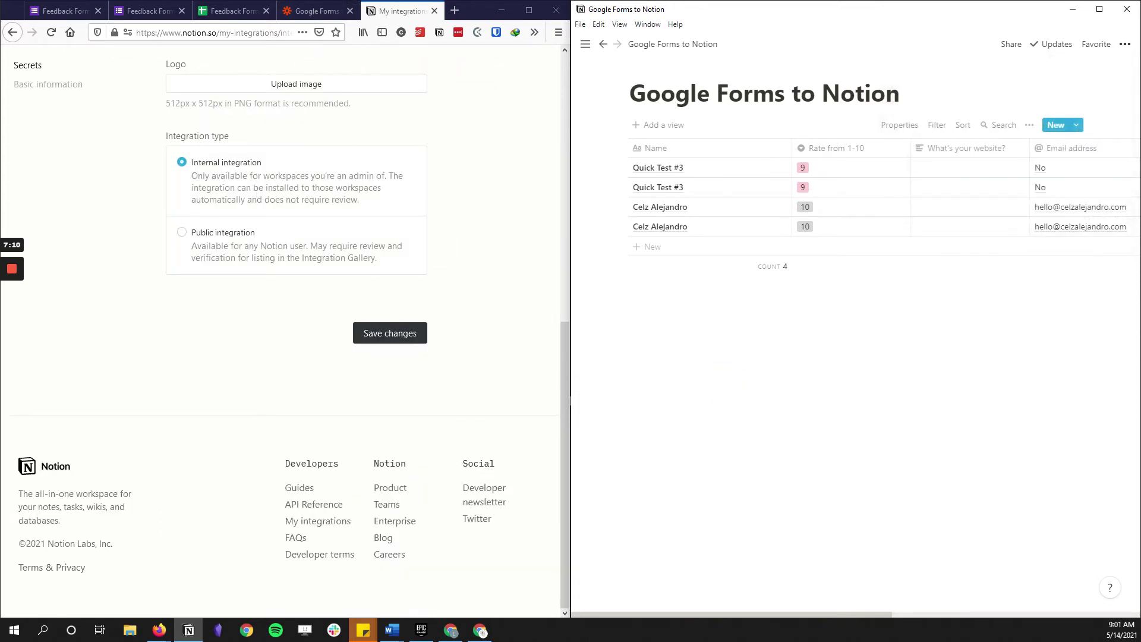
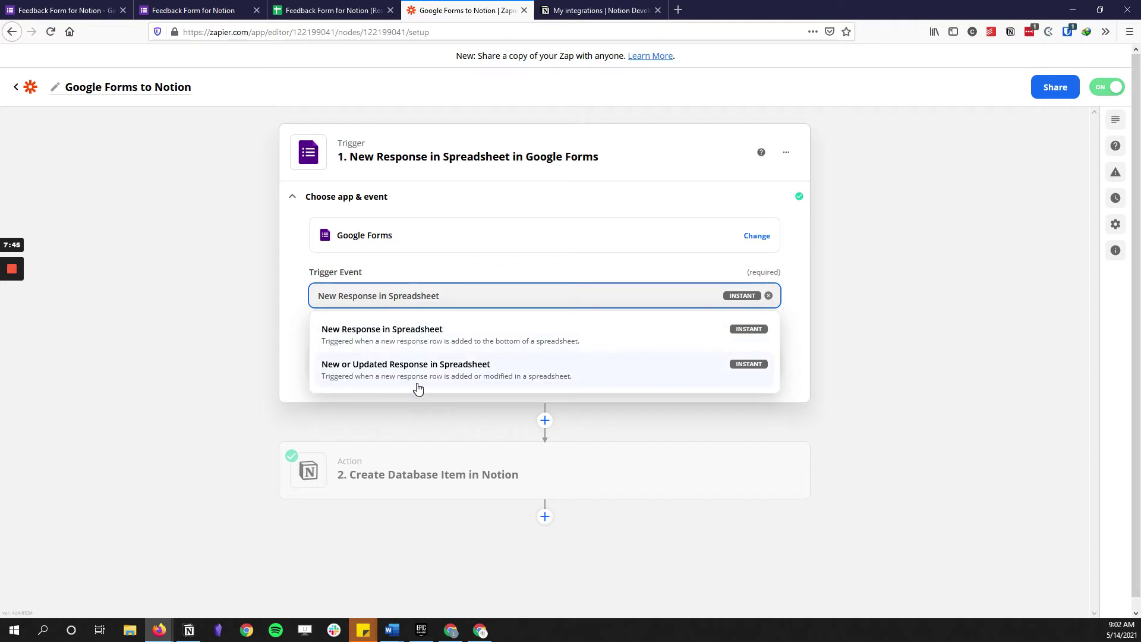
Set the Google Forms trigger event to New Response in Spreadsheet, continue, and open the trigger setup.
click(407, 344)
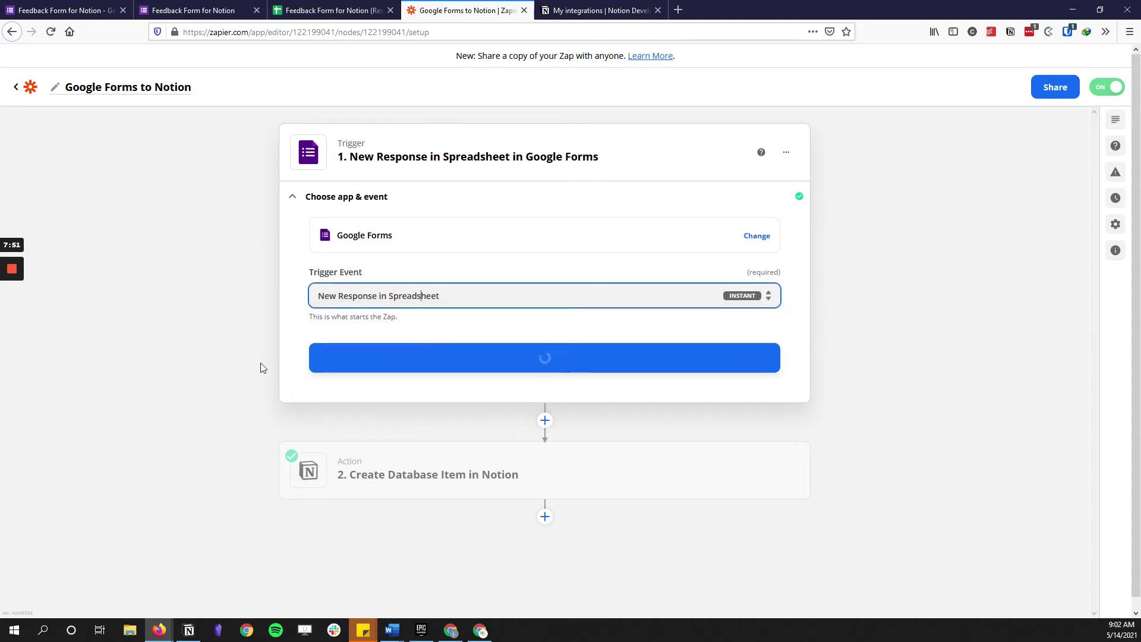
click(461, 367)
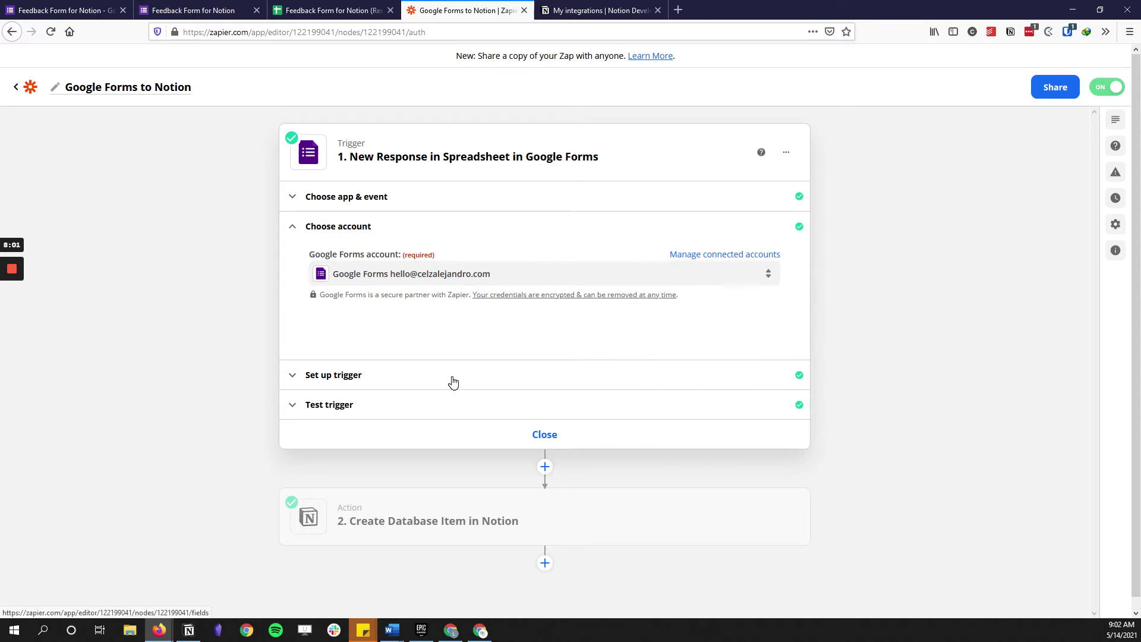
click(394, 383)
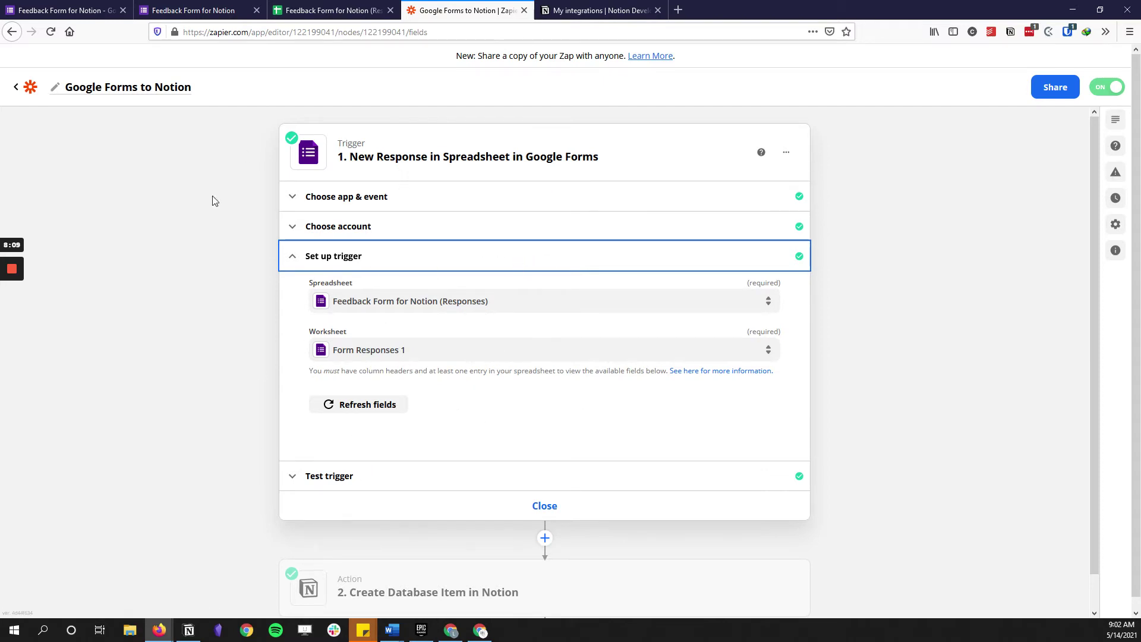
Open the responses of Feedback Form for Notion in Google Sheets from Google Forms and return to Zapier.
click(60, 10)
scroll(552, 368, up, 3)
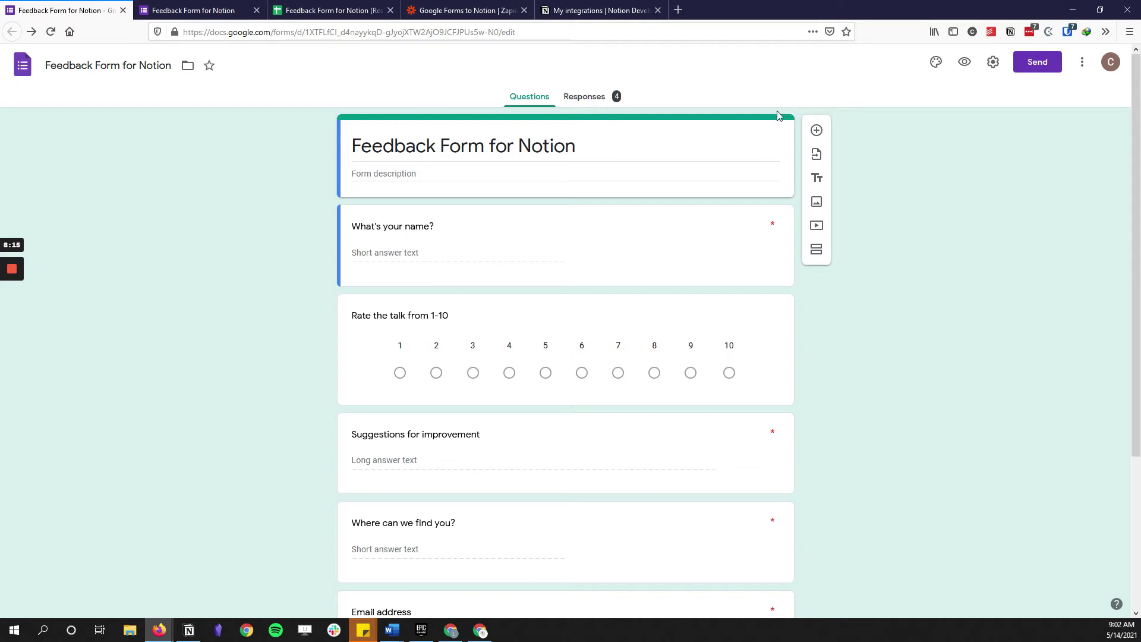
click(606, 105)
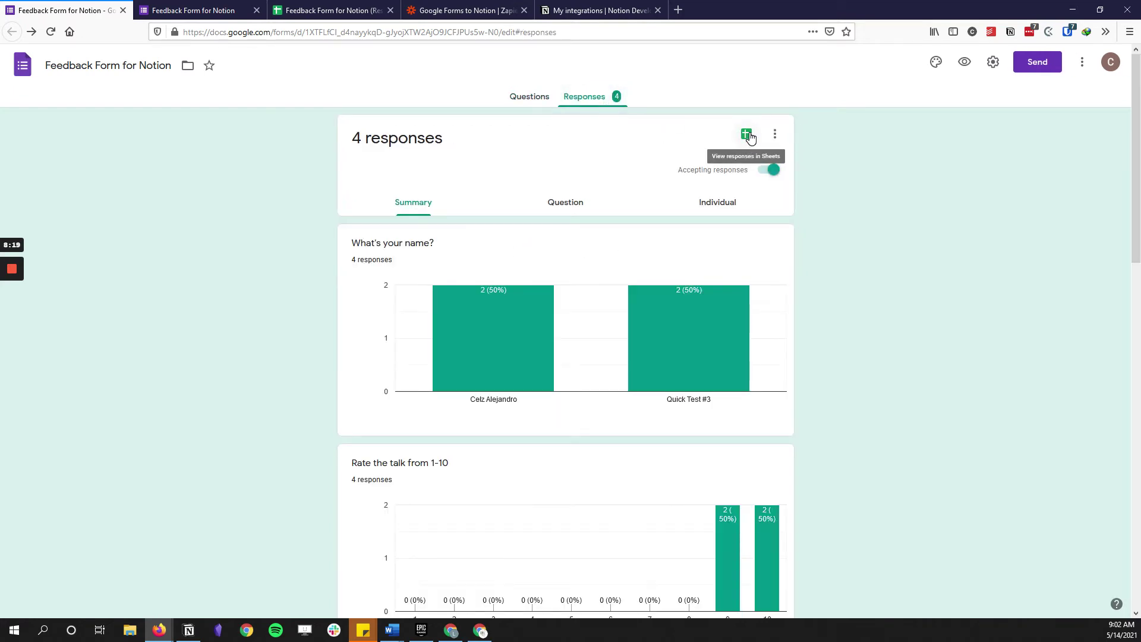
click(746, 134)
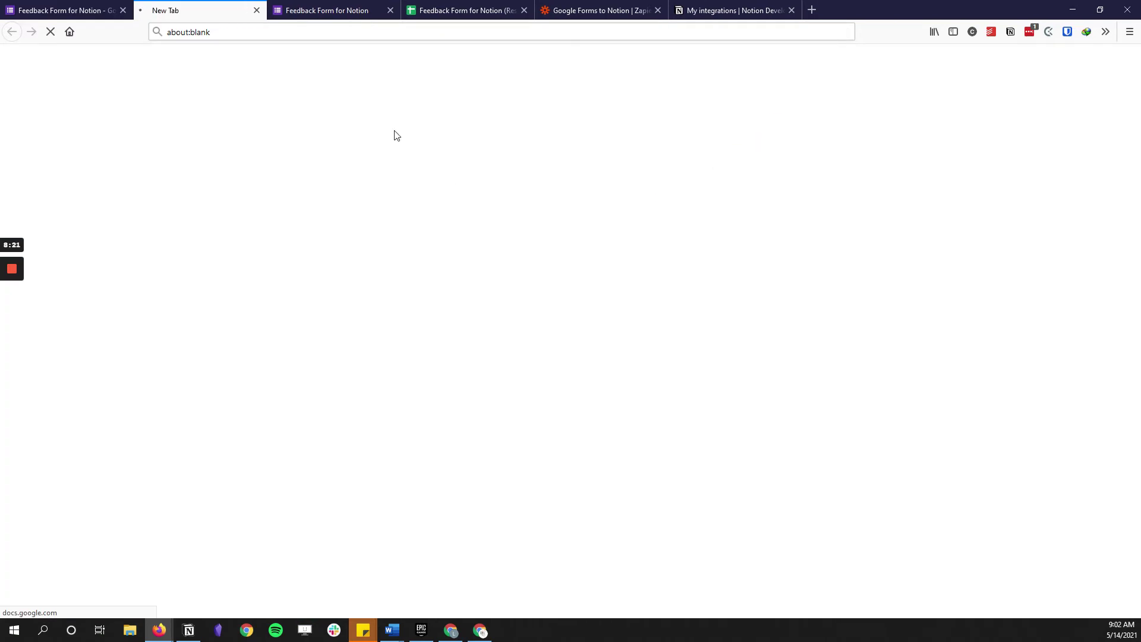
click(600, 10)
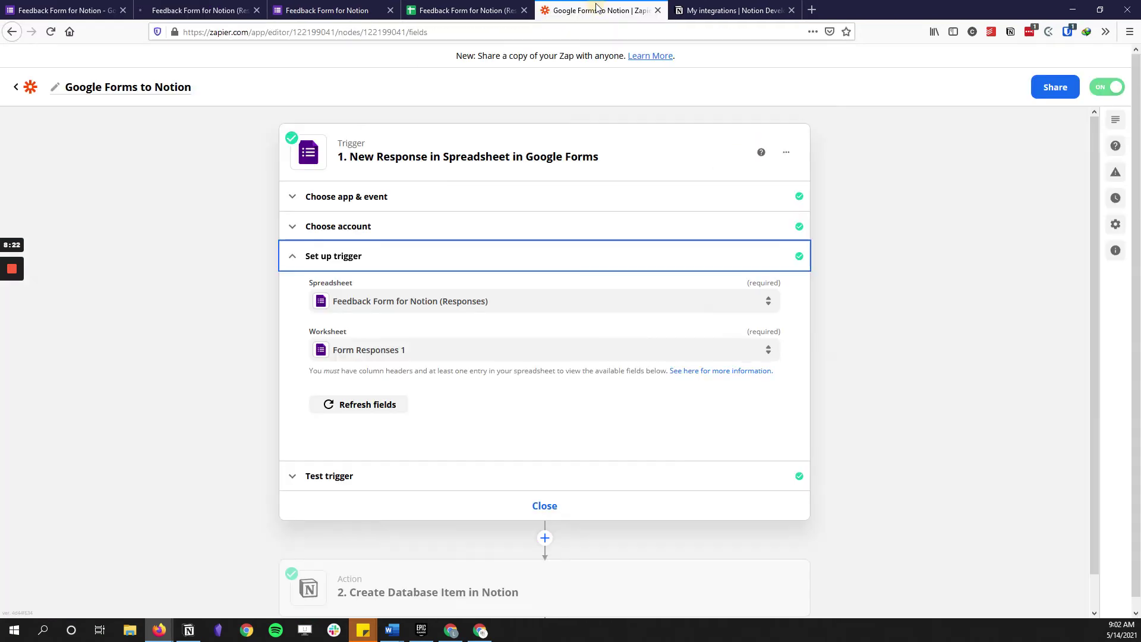
Compare the trigger's spreadsheet choices with the Feedback Form for Notion (Responses) sheet.
click(370, 304)
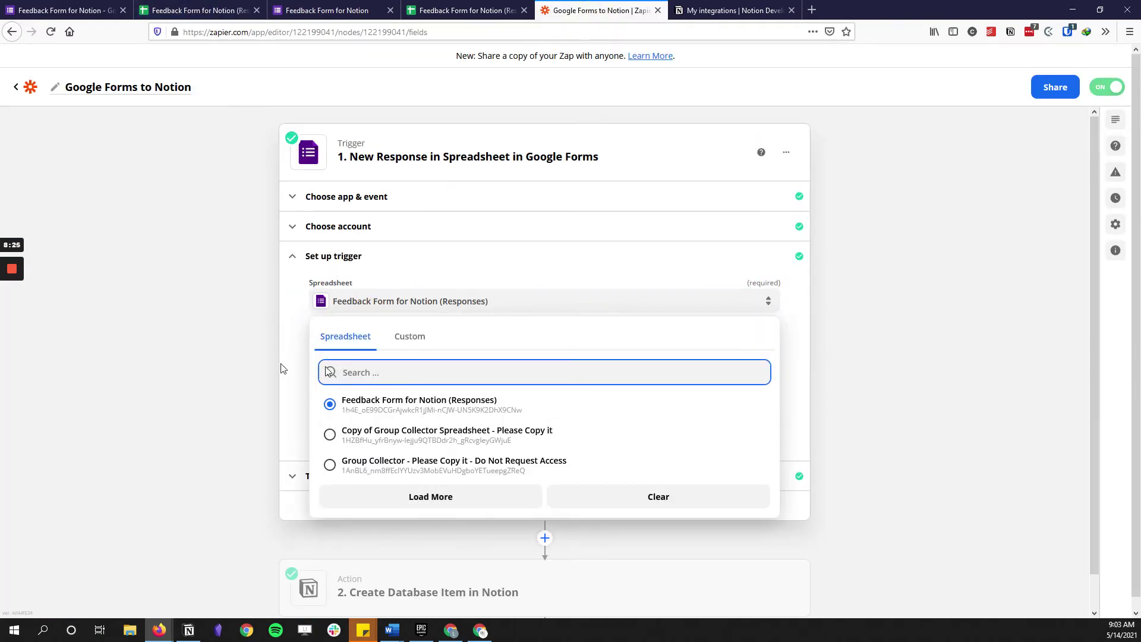
click(190, 10)
click(469, 10)
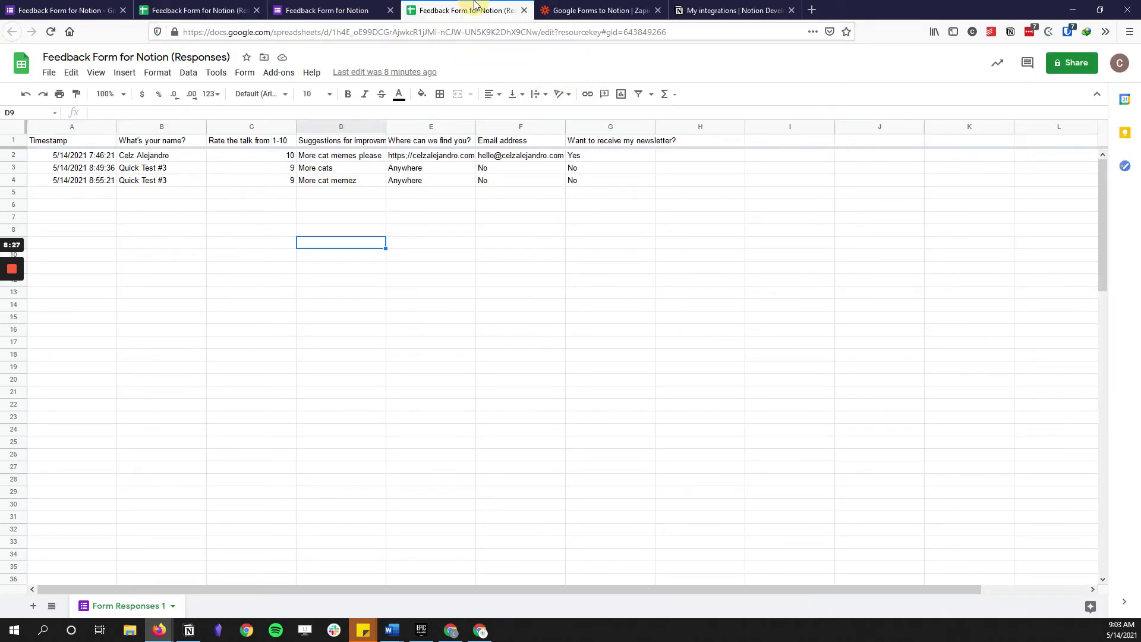
click(597, 10)
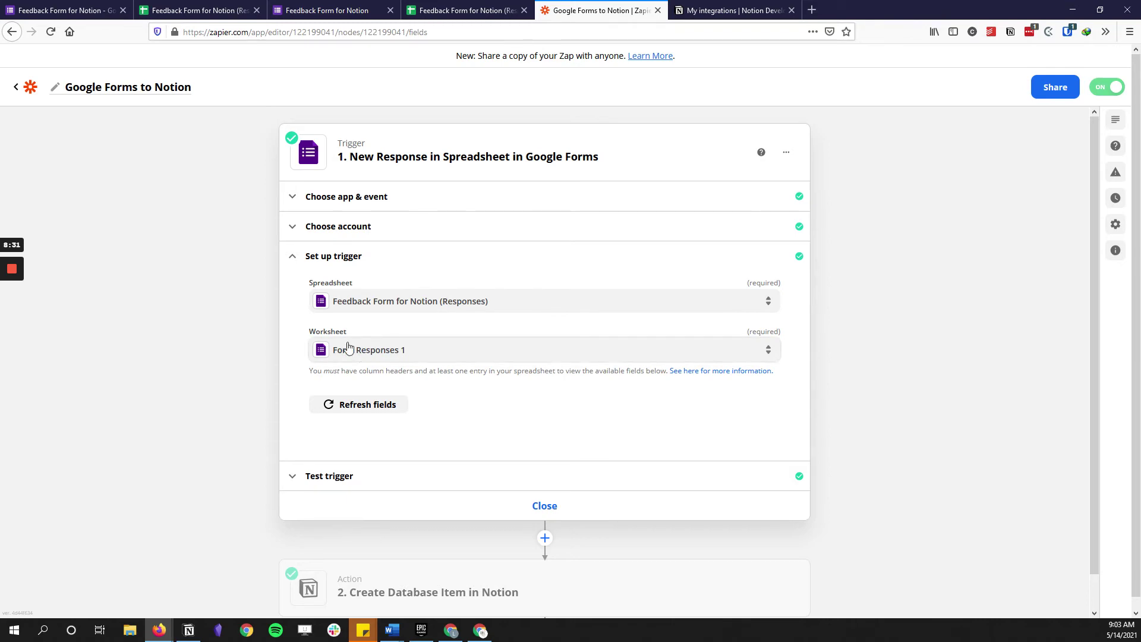
Check the worksheet name in the form's response spreadsheet against the Worksheet setting of the Zapier trigger.
click(65, 10)
click(202, 10)
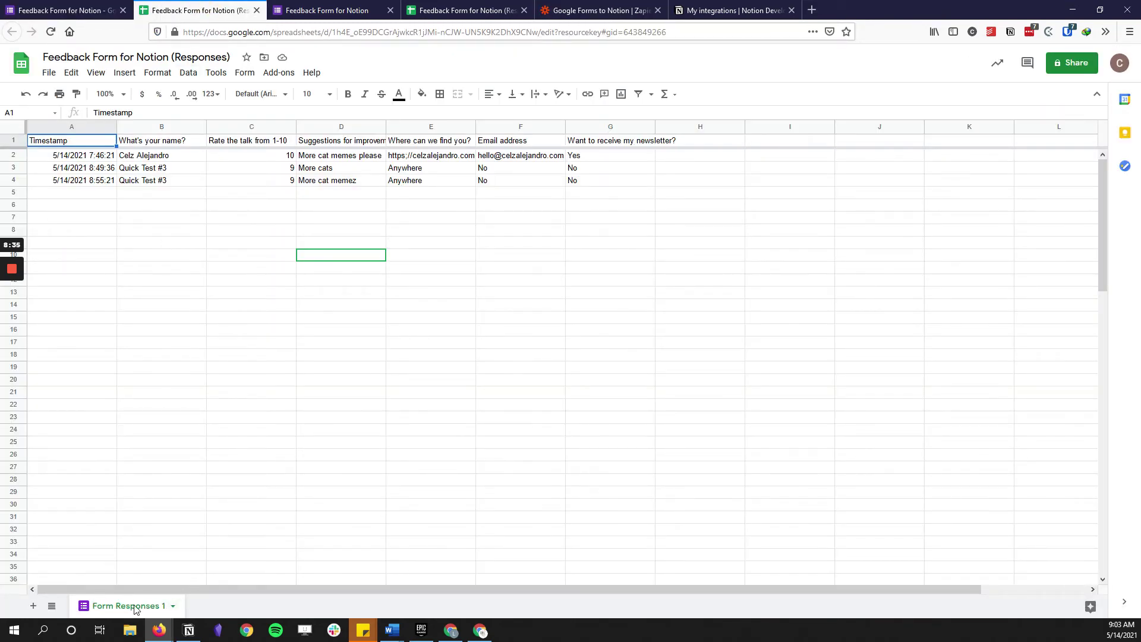
click(375, 9)
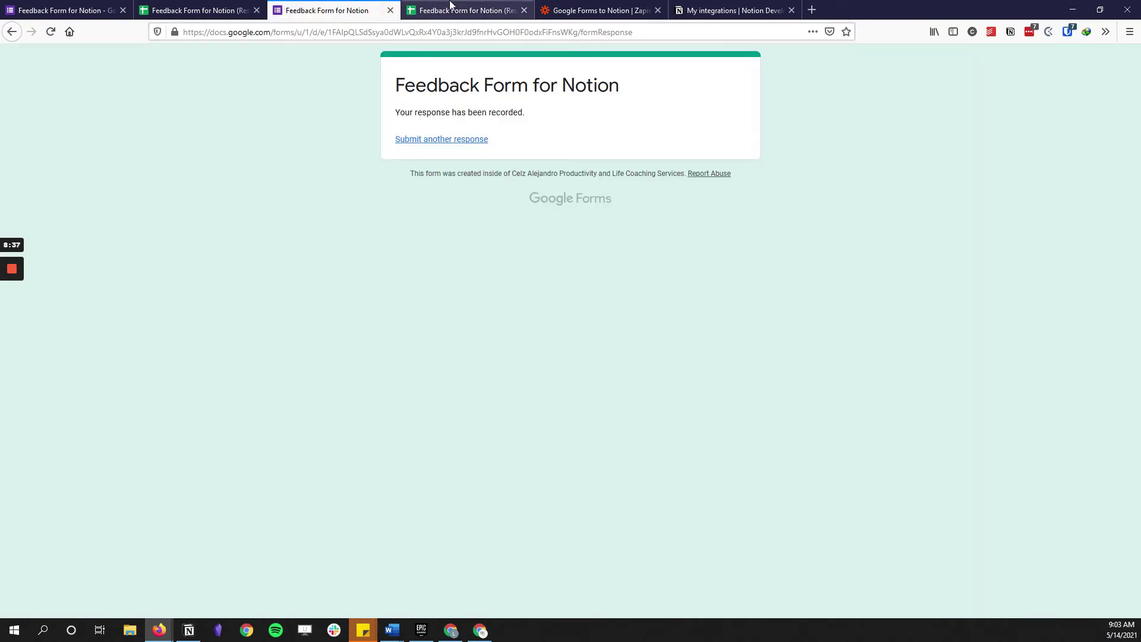
click(208, 10)
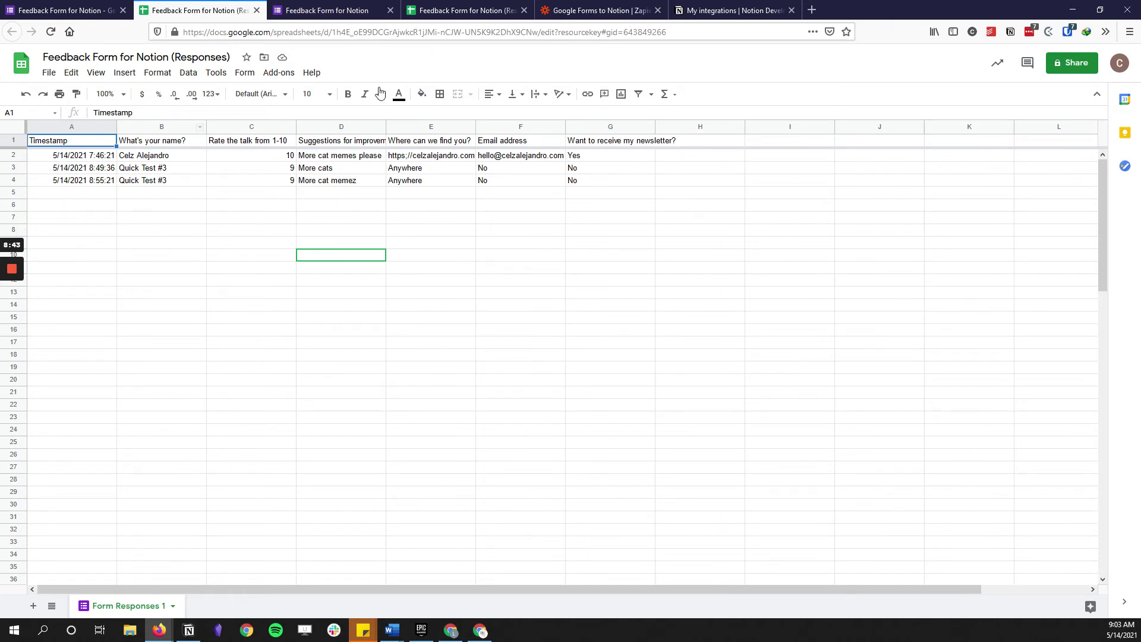
click(600, 10)
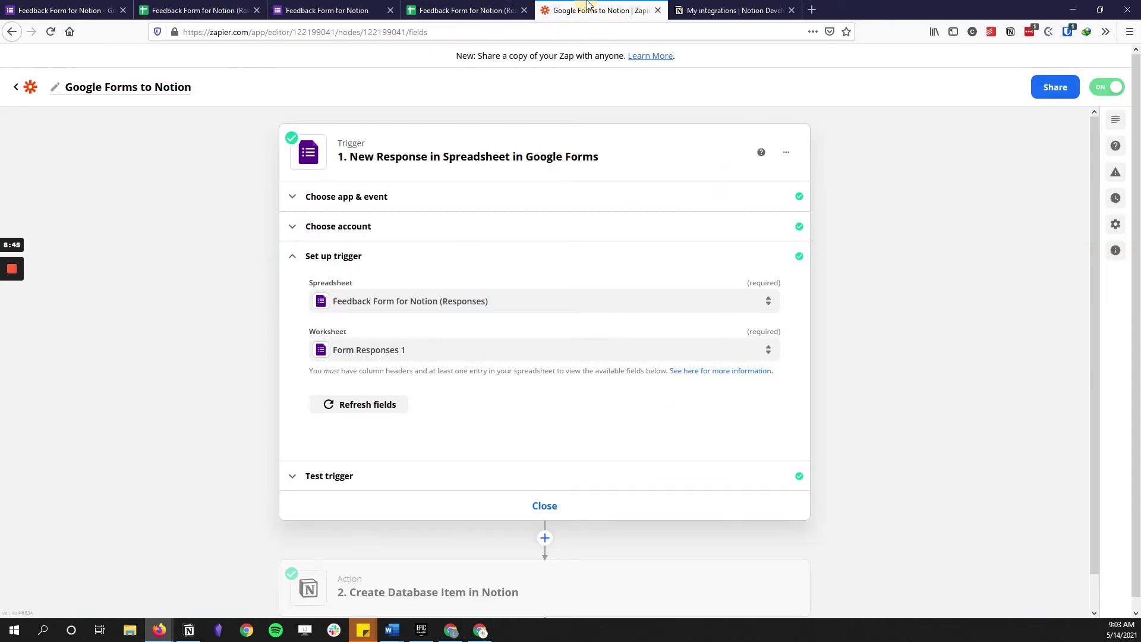
Refresh the fields of the Form Responses 1 worksheet and open the trigger test.
click(357, 409)
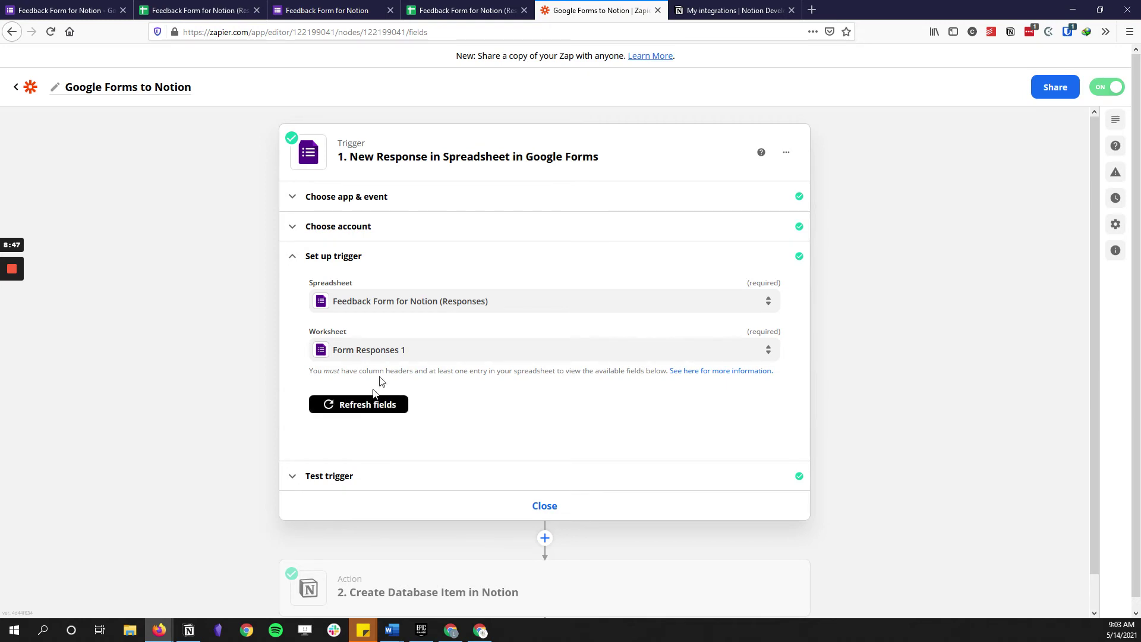
click(384, 406)
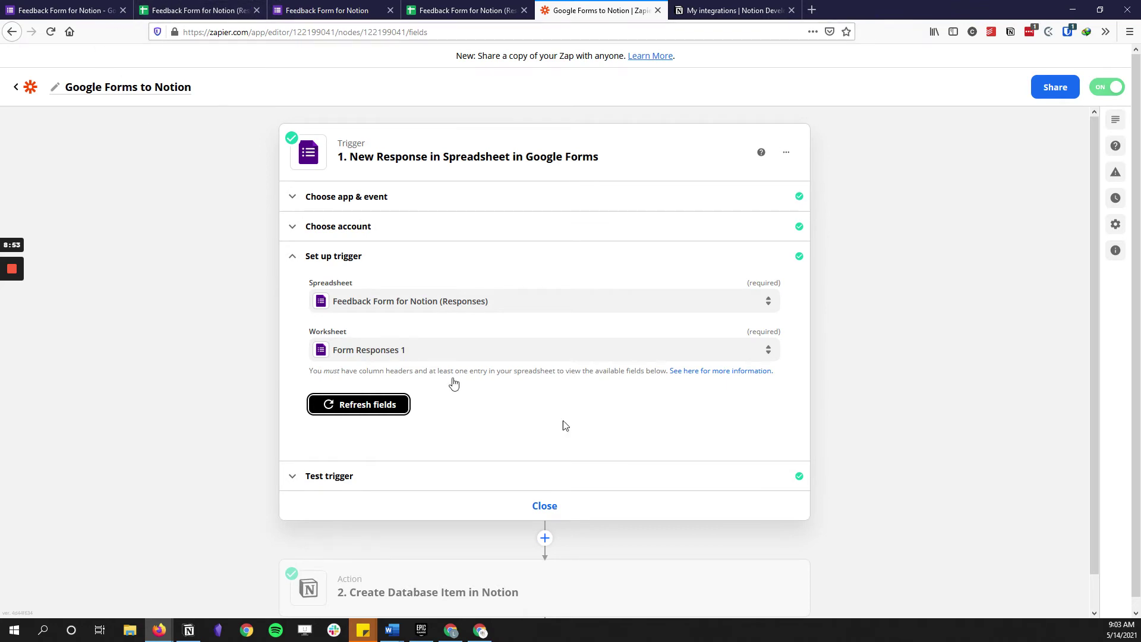
scroll(911, 440, down, 1)
click(614, 440)
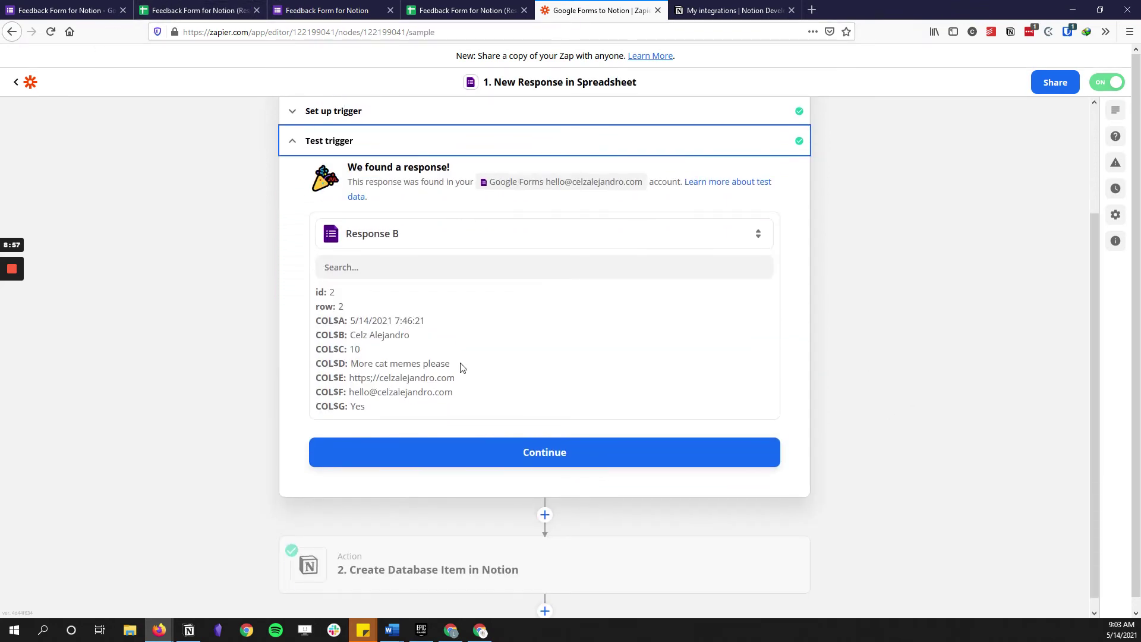
Load more sample responses, choose Response A as the trigger's test data, and complete the trigger.
click(428, 234)
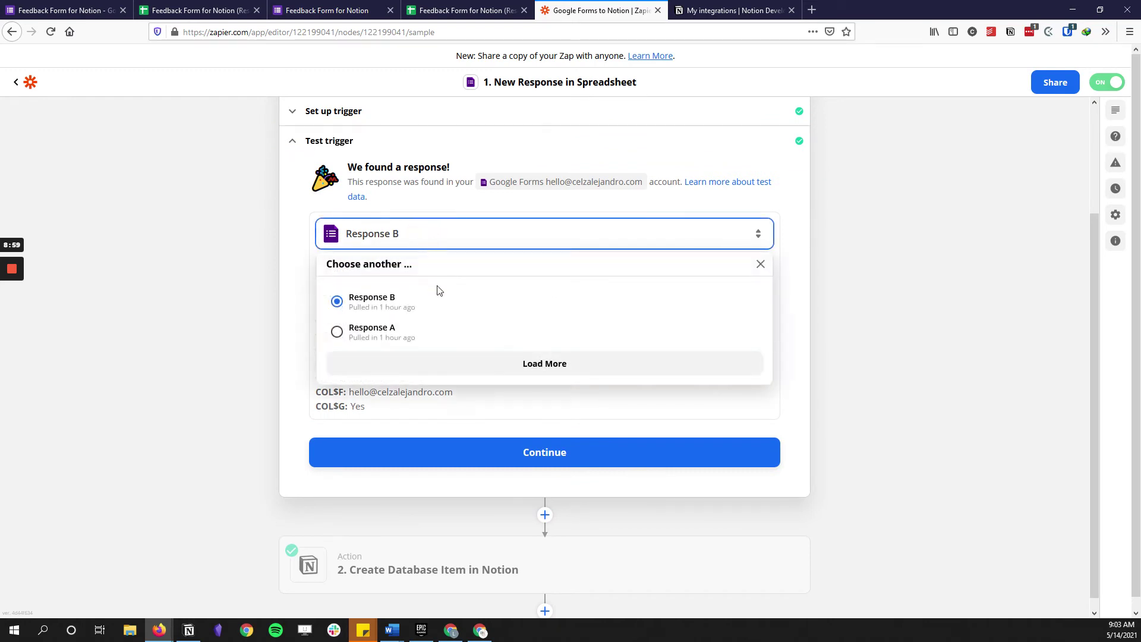
click(452, 367)
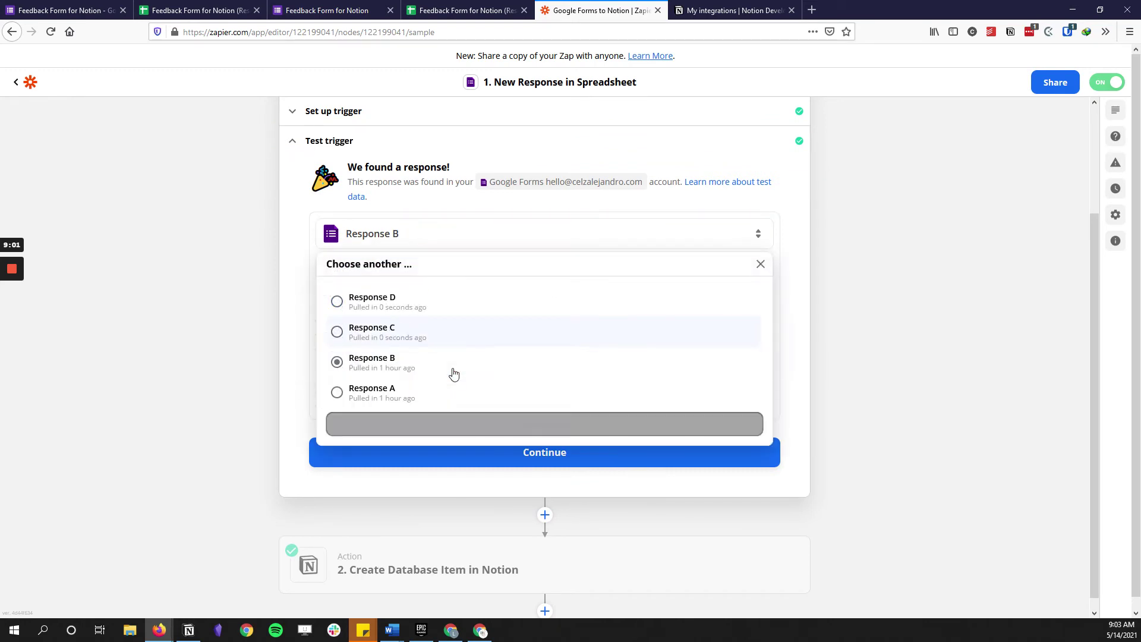
click(391, 392)
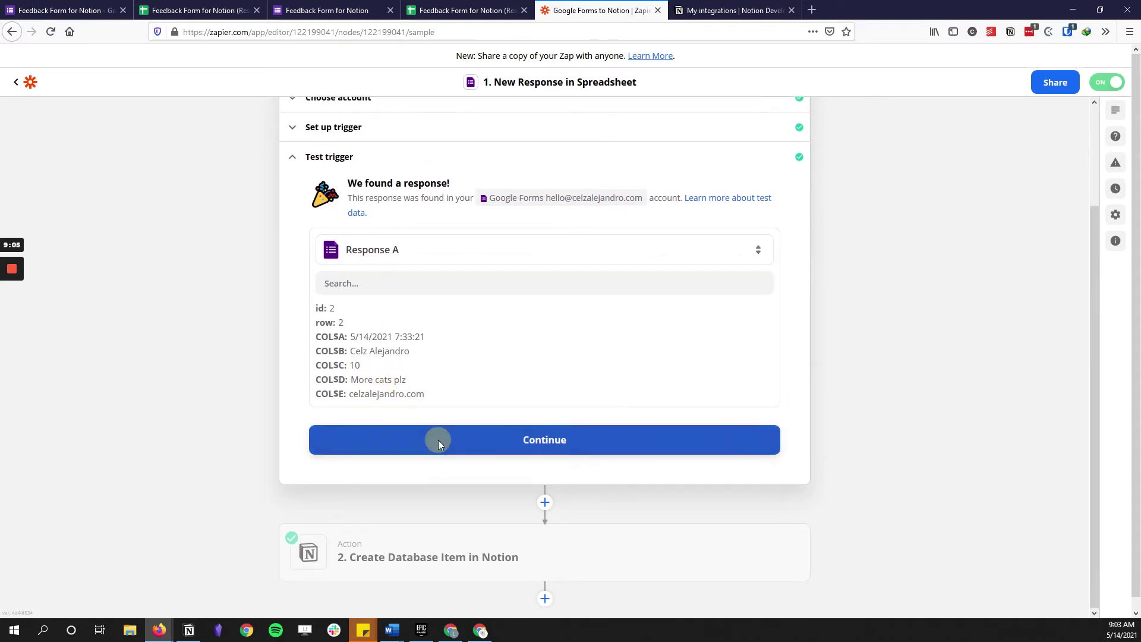
click(438, 439)
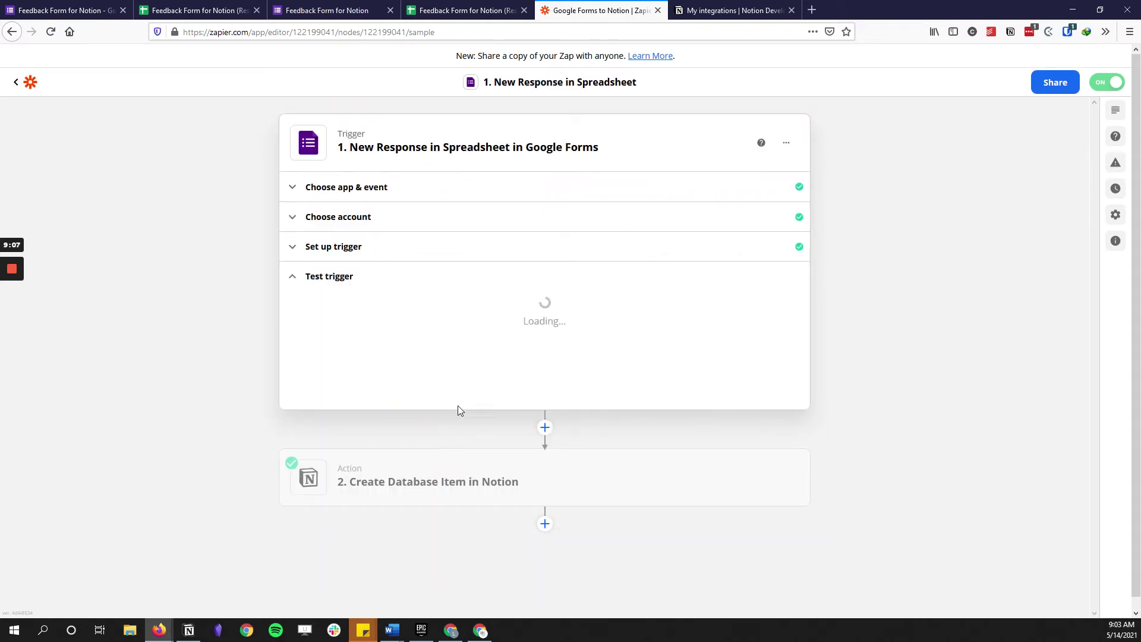
click(372, 425)
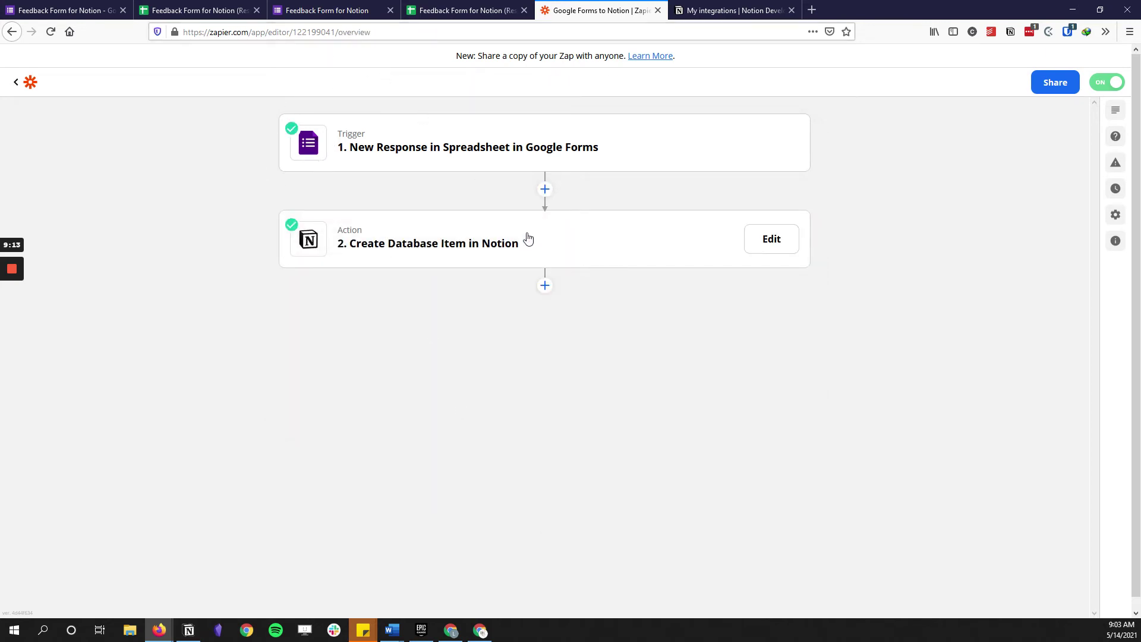
Open the Notion action and set its action event to Create Database Item.
click(559, 240)
click(568, 287)
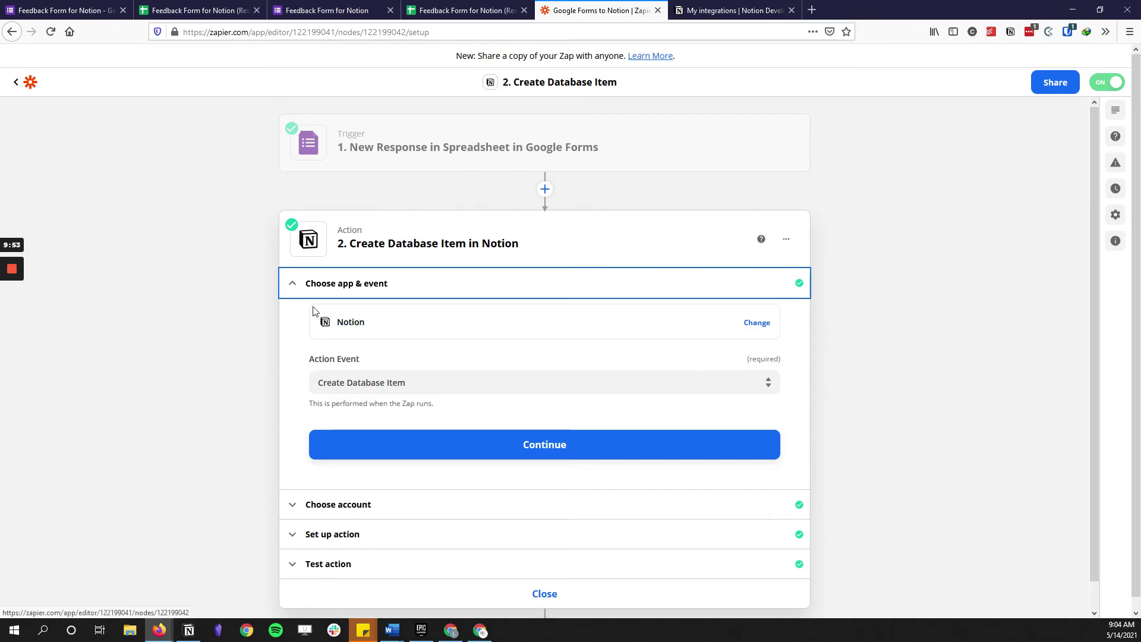
click(397, 382)
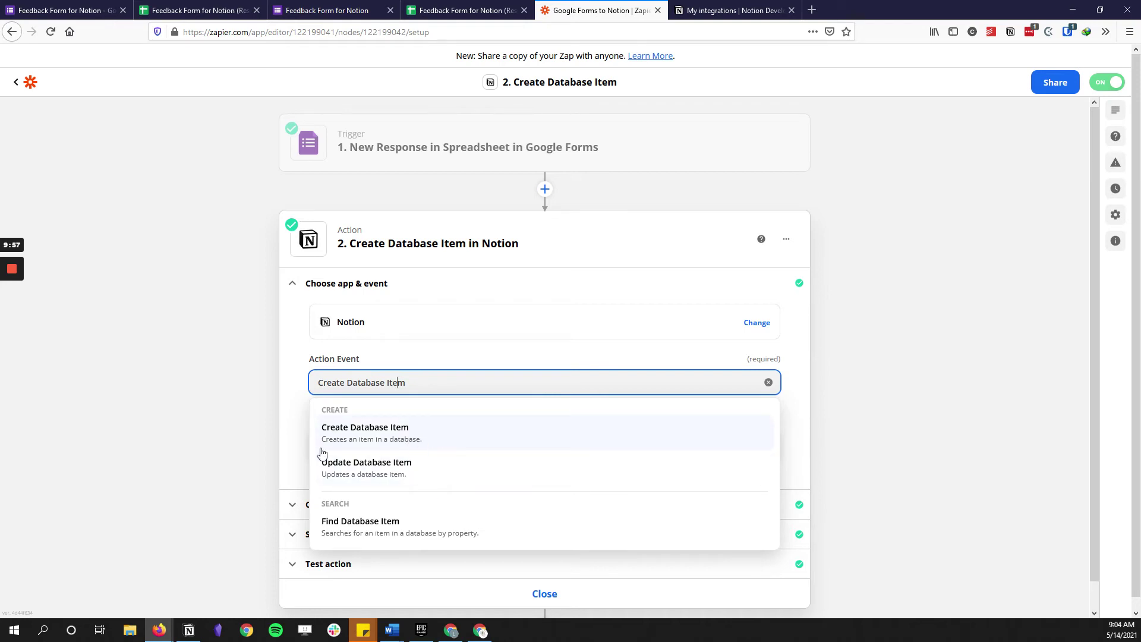
click(421, 438)
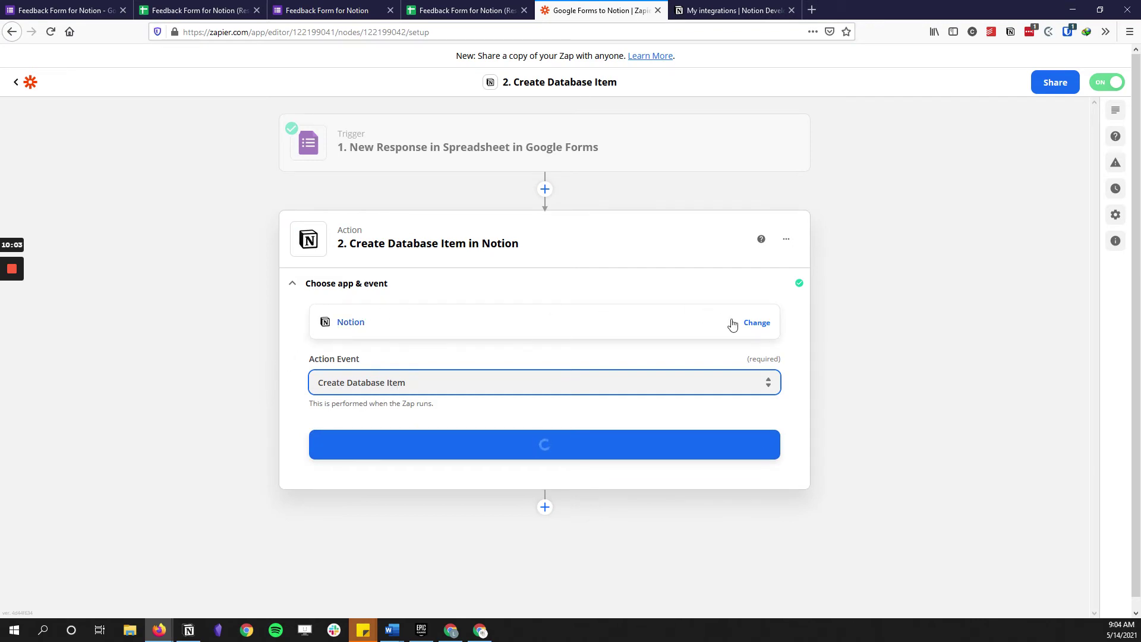
Check the connected Notion account for the action, keep it selected, and open the action setup.
click(361, 475)
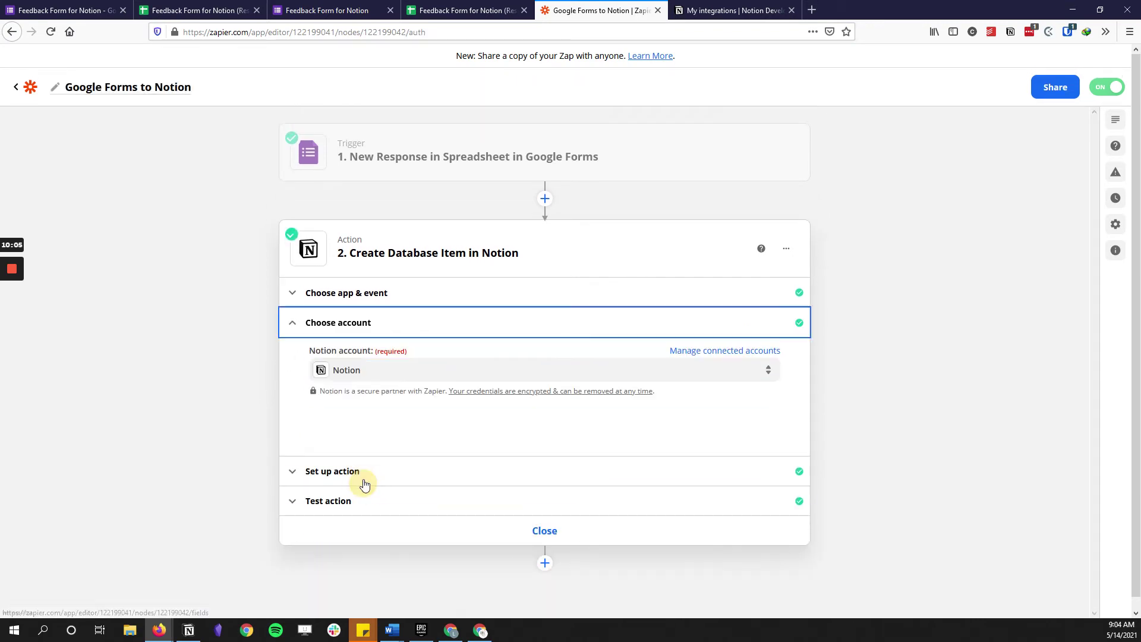
click(428, 372)
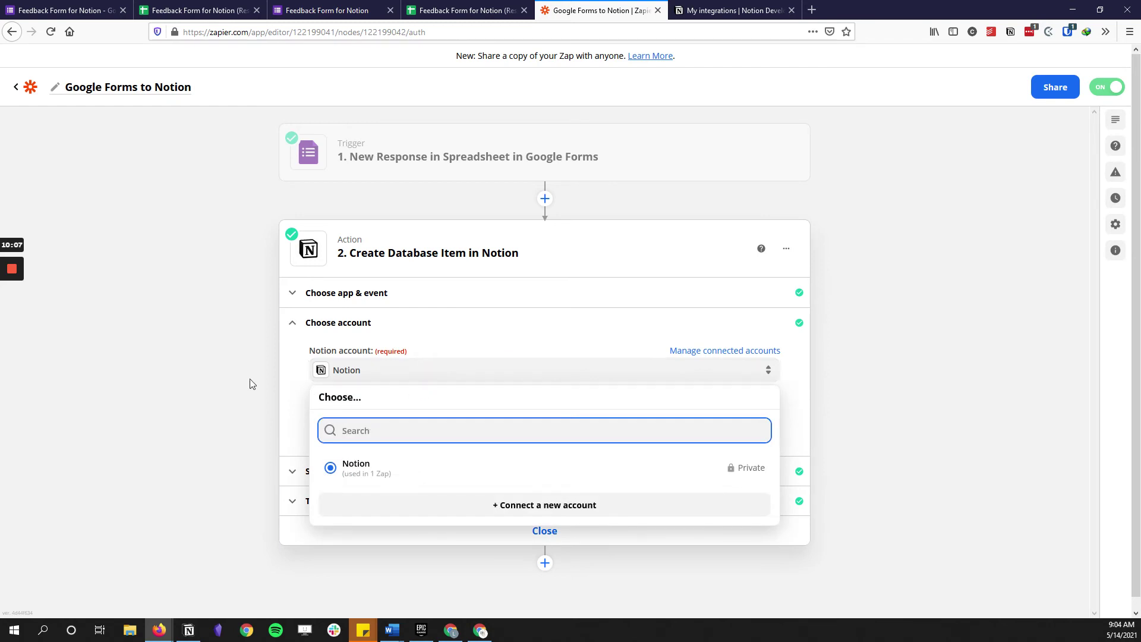
click(366, 479)
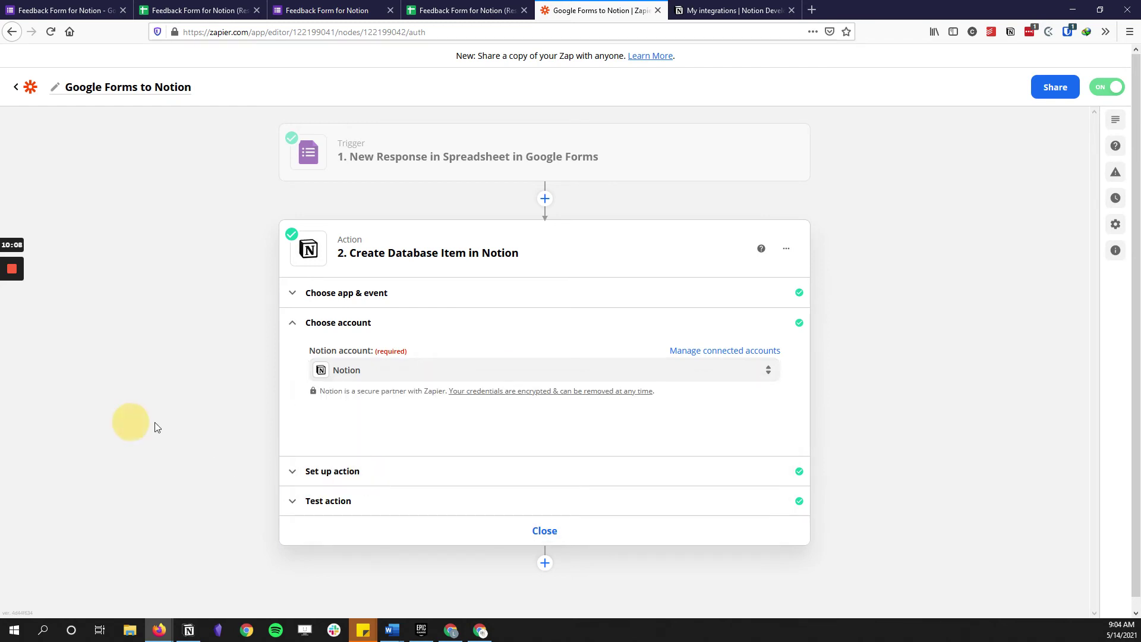
click(380, 469)
scroll(635, 488, down, 4)
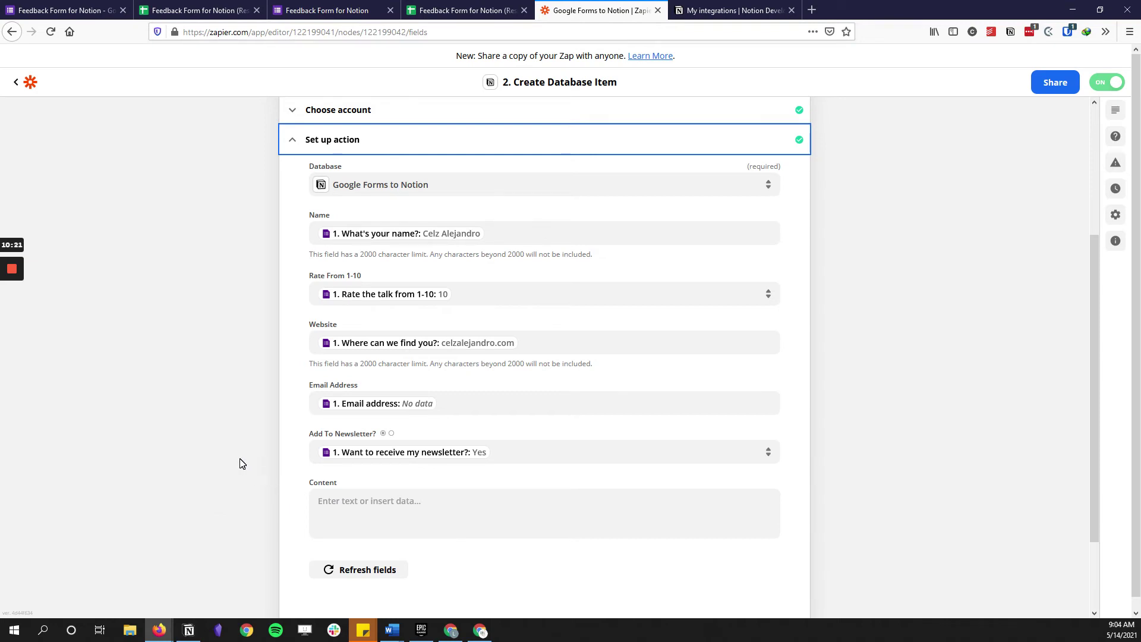
Compare the response spreadsheet and the Google Forms to Notion database with the Database setting and field mappings of the Zapier action.
click(226, 11)
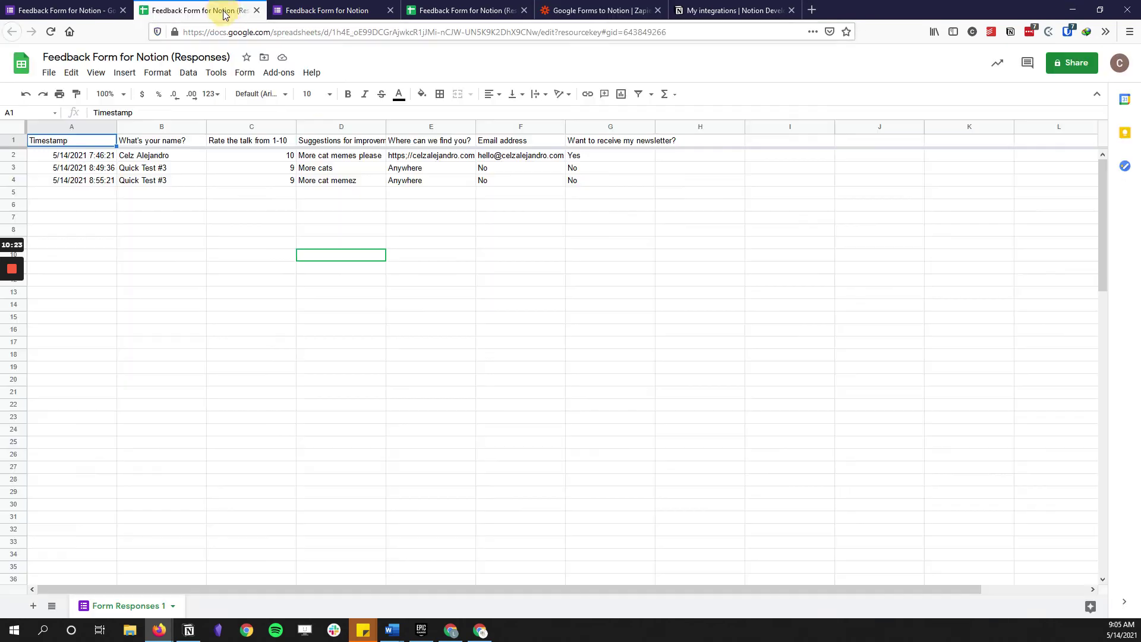
click(594, 10)
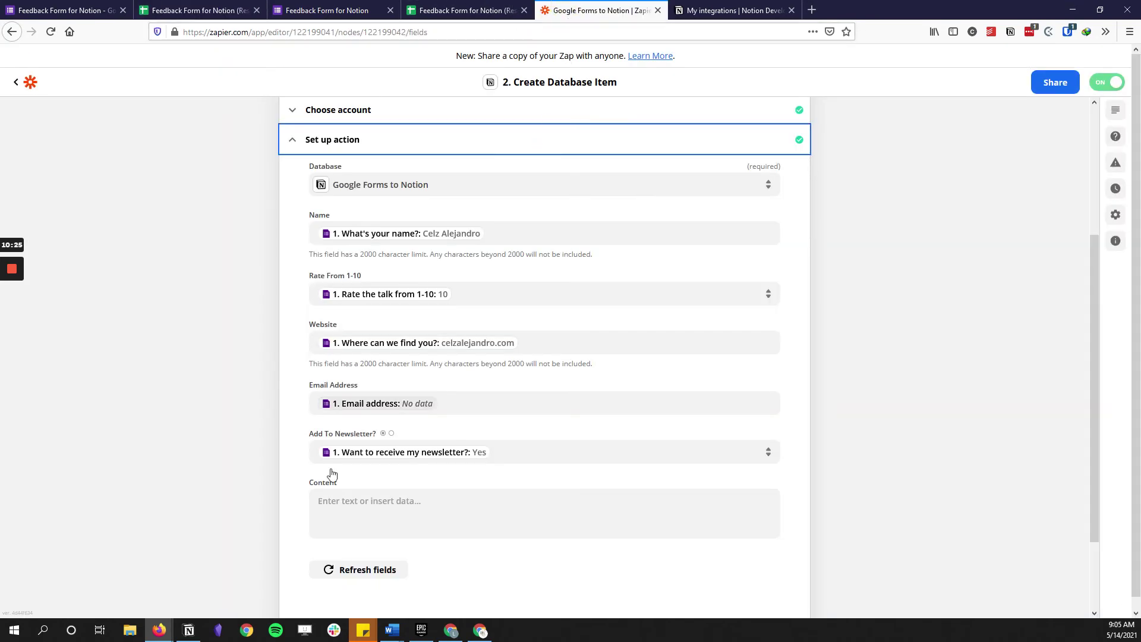
click(189, 629)
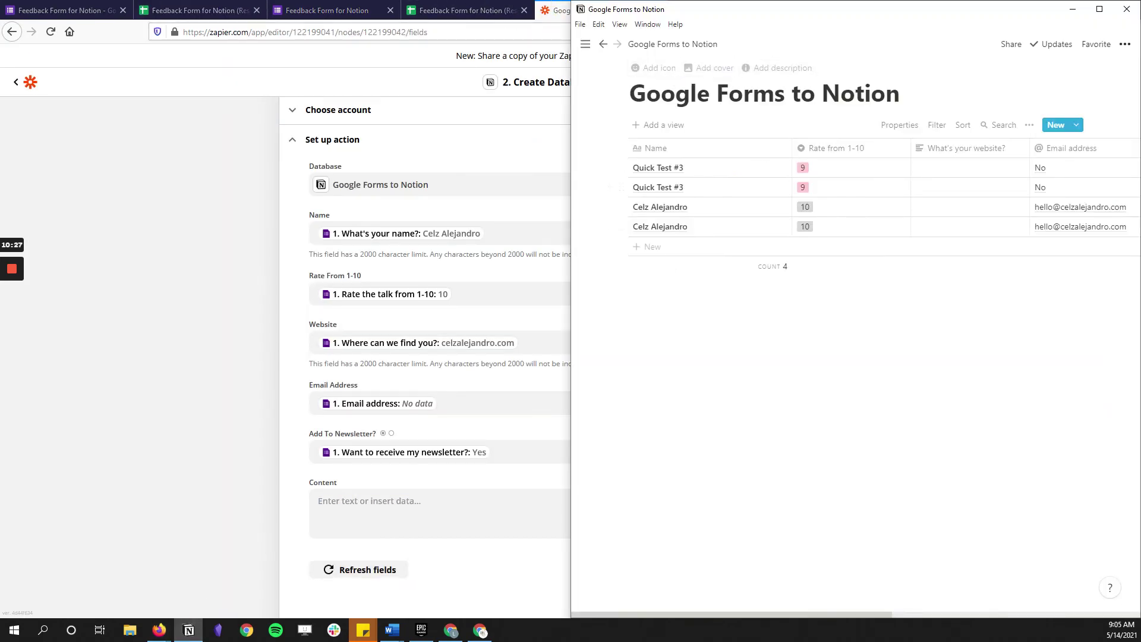
triple_click(683, 95)
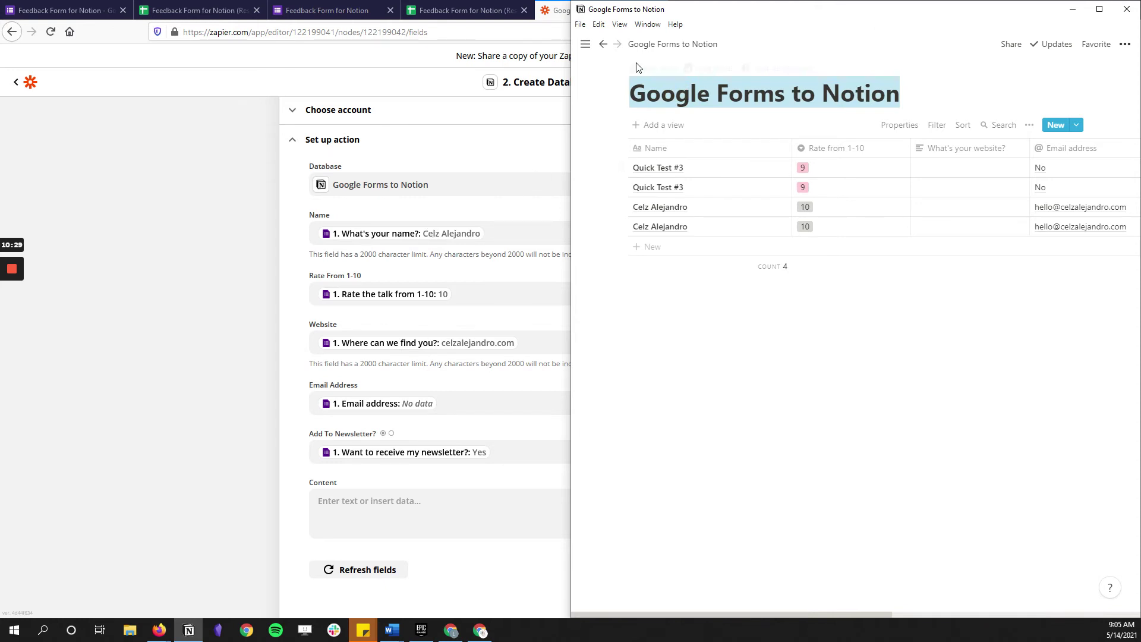
click(209, 301)
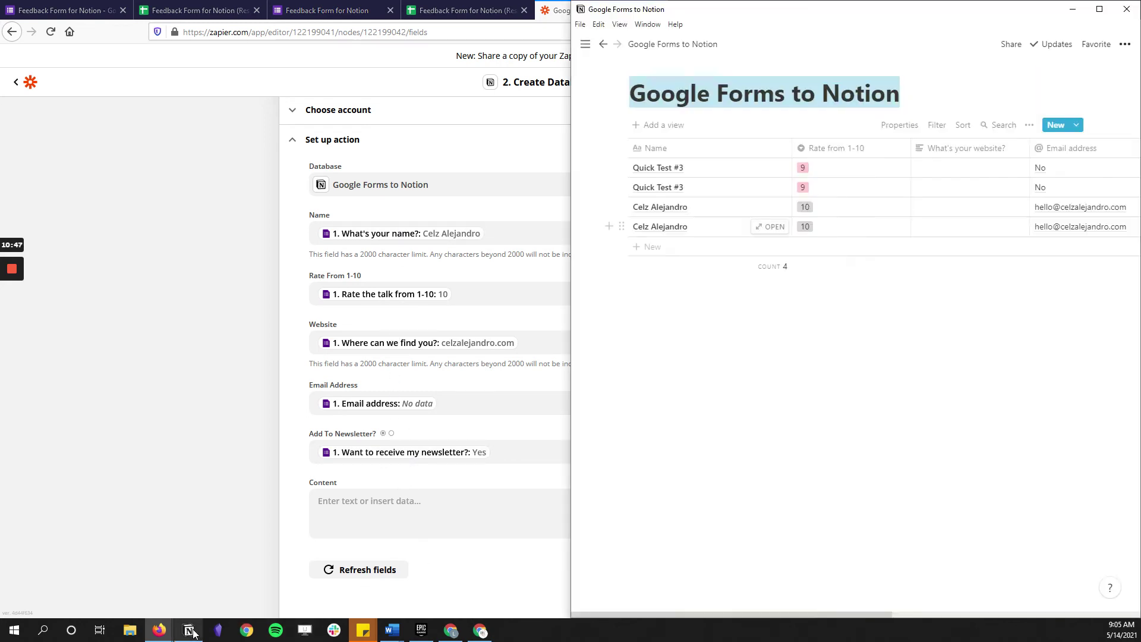
click(189, 630)
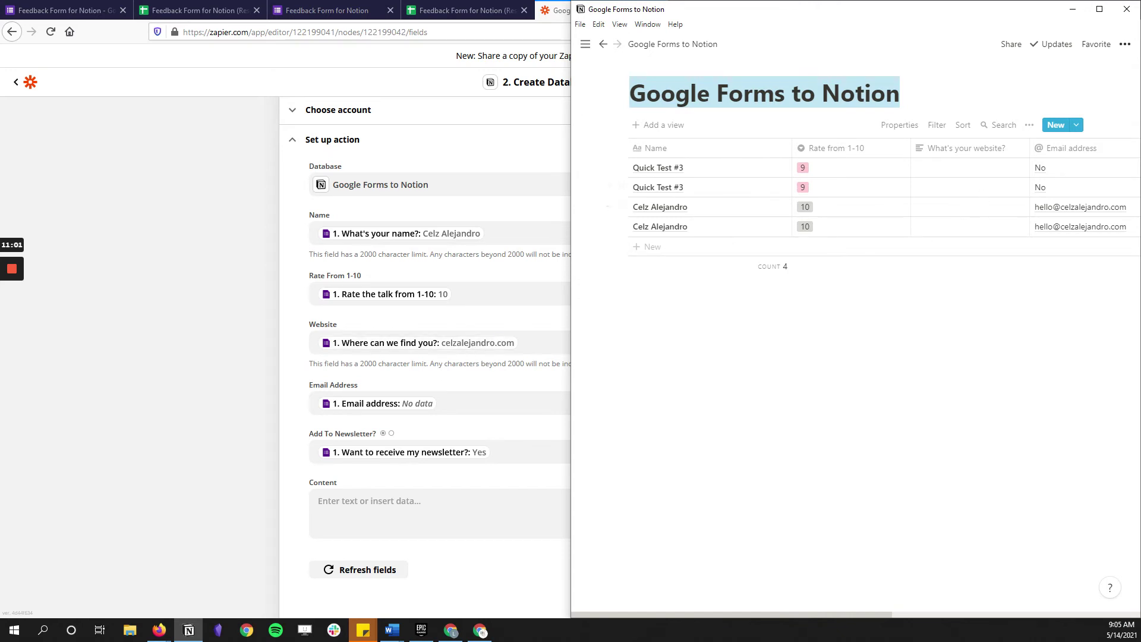
click(225, 376)
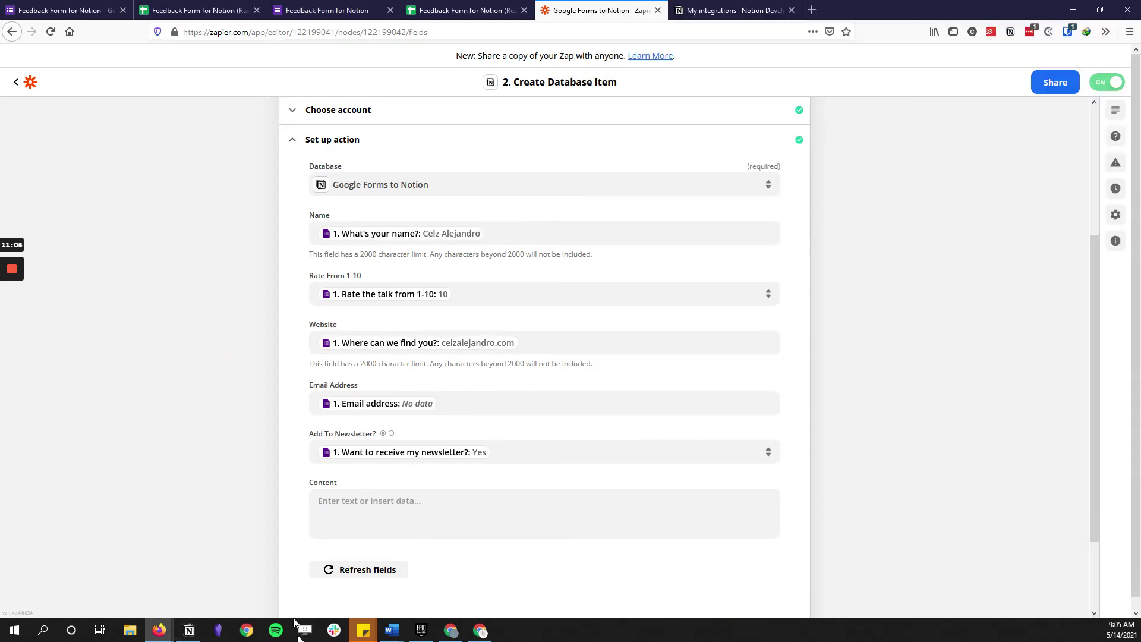
click(189, 630)
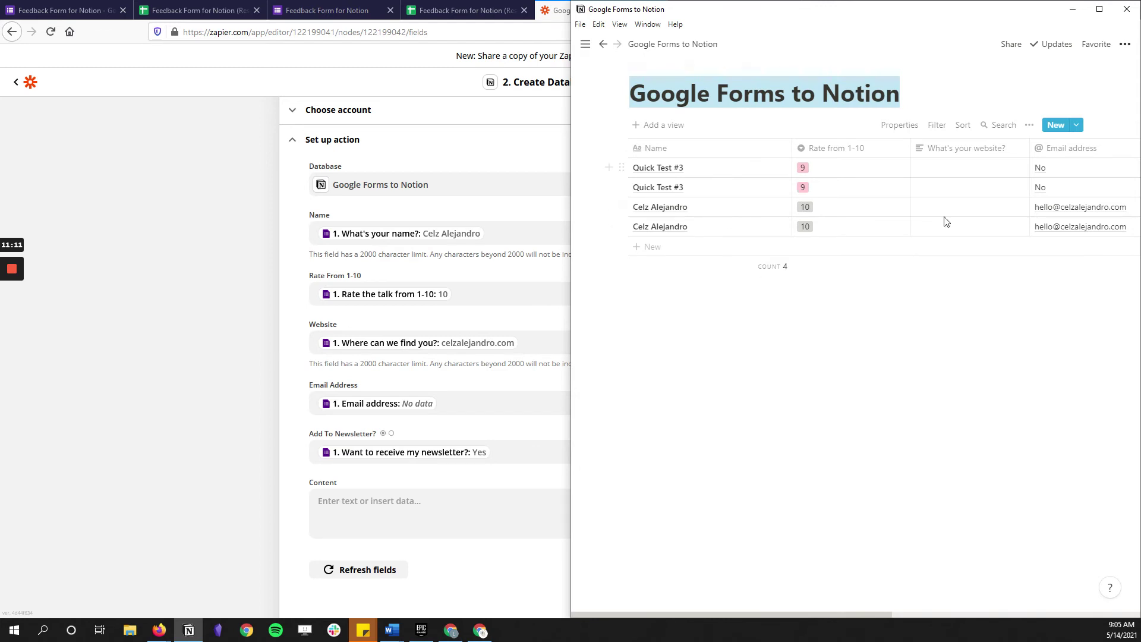
click(193, 278)
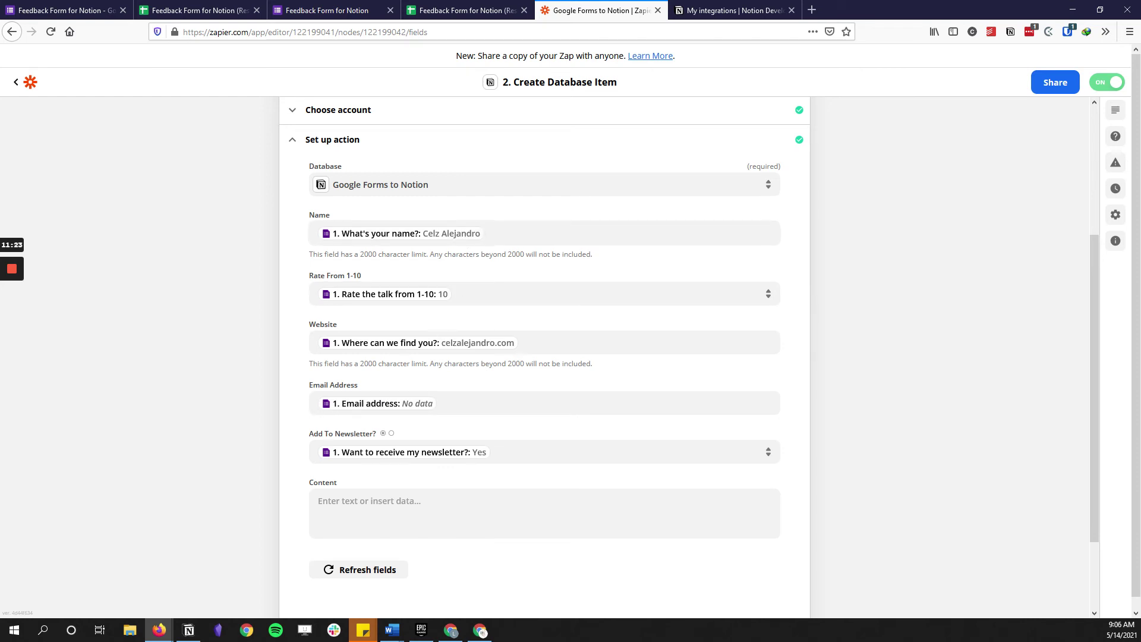
Try inserting the "What's your name?" response into the Name field a second time.
click(516, 232)
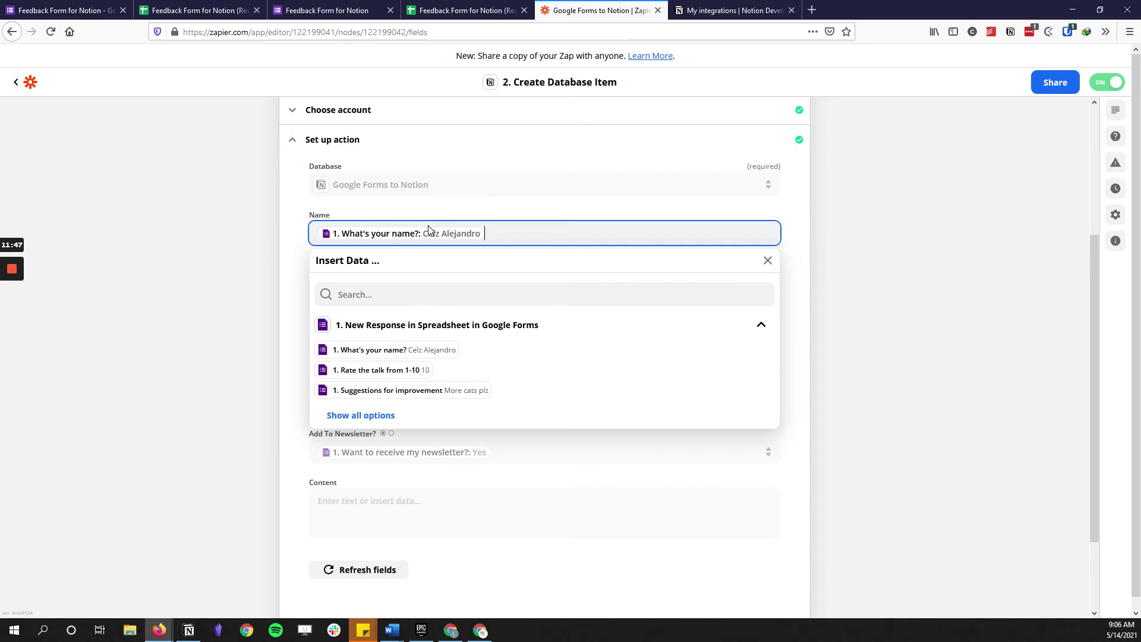
click(432, 350)
key(BackSpace)
click(810, 293)
Review the form responses mapped to the Rate From 1-10, Website and Email Address fields.
click(481, 293)
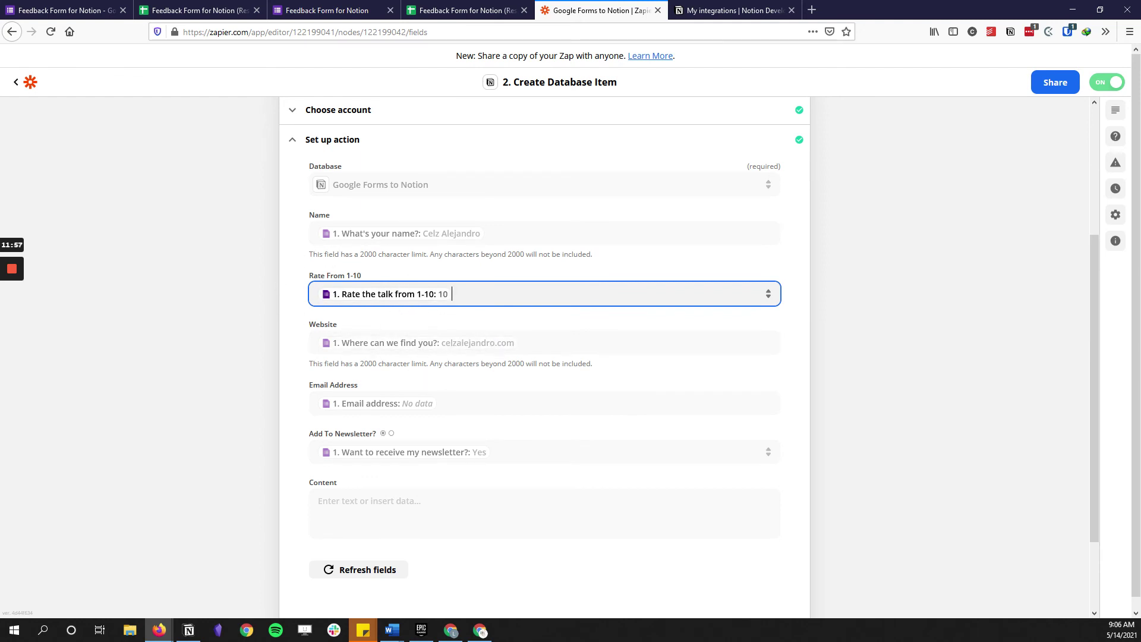
click(518, 352)
click(235, 390)
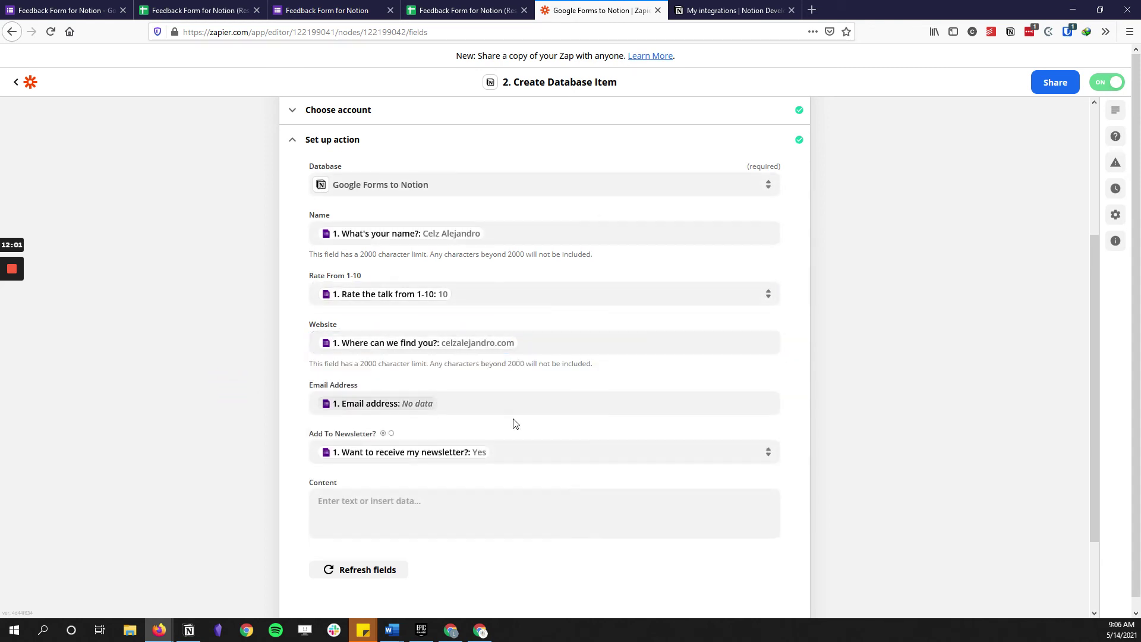
click(416, 407)
click(165, 422)
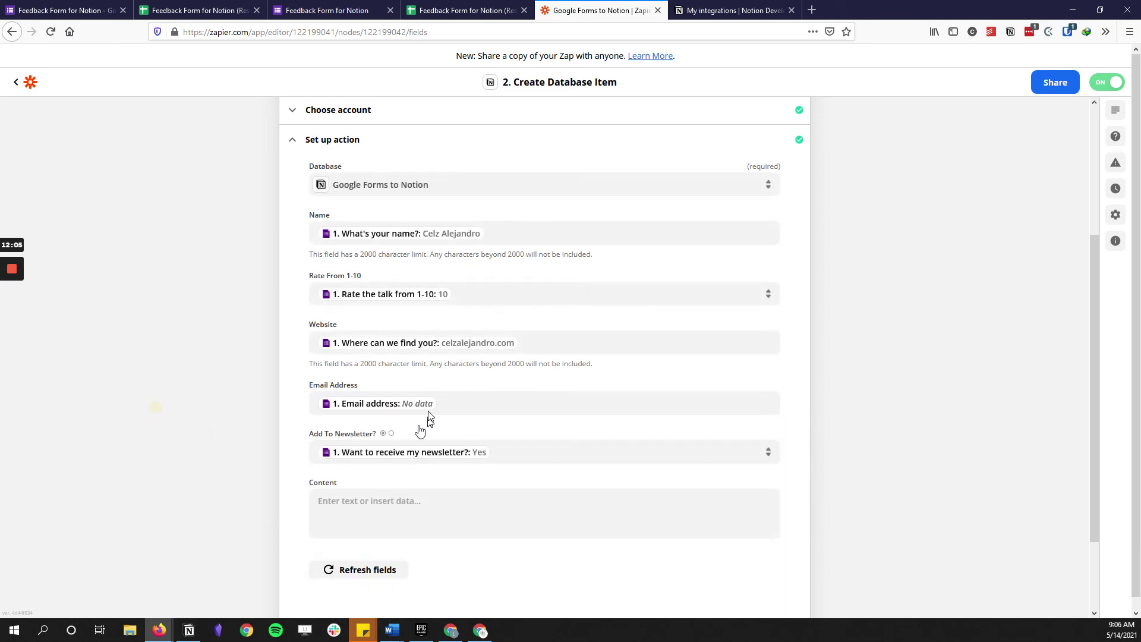
Map the Email Address field to the form's Email address response, chosen from the full list of response data.
scroll(440, 386, down, 2)
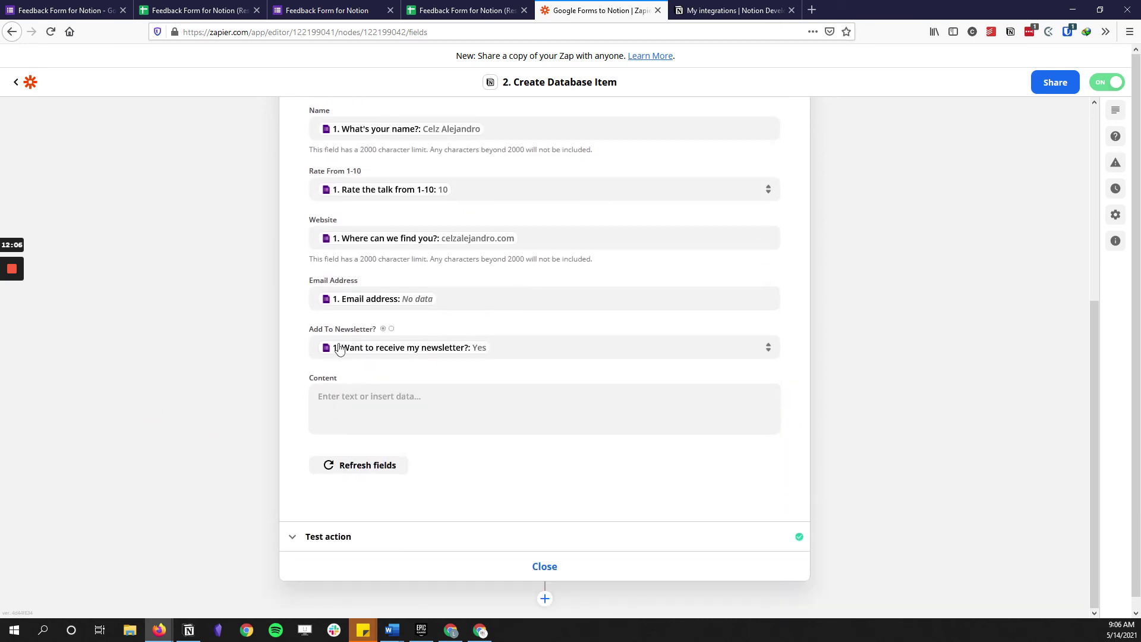
click(416, 300)
click(366, 471)
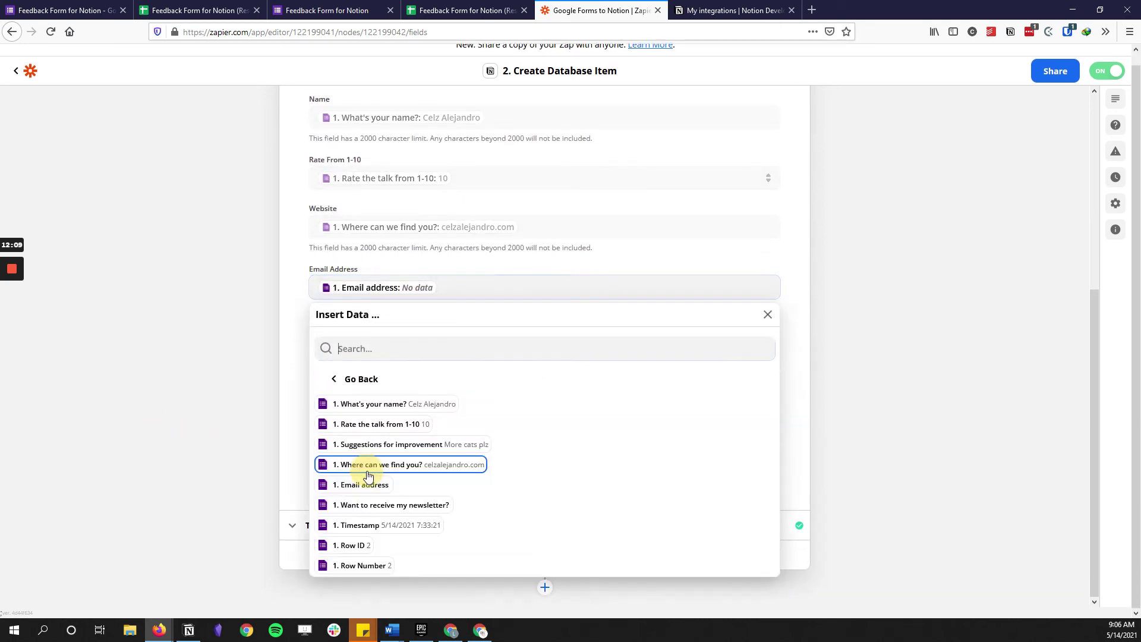
click(375, 484)
click(220, 351)
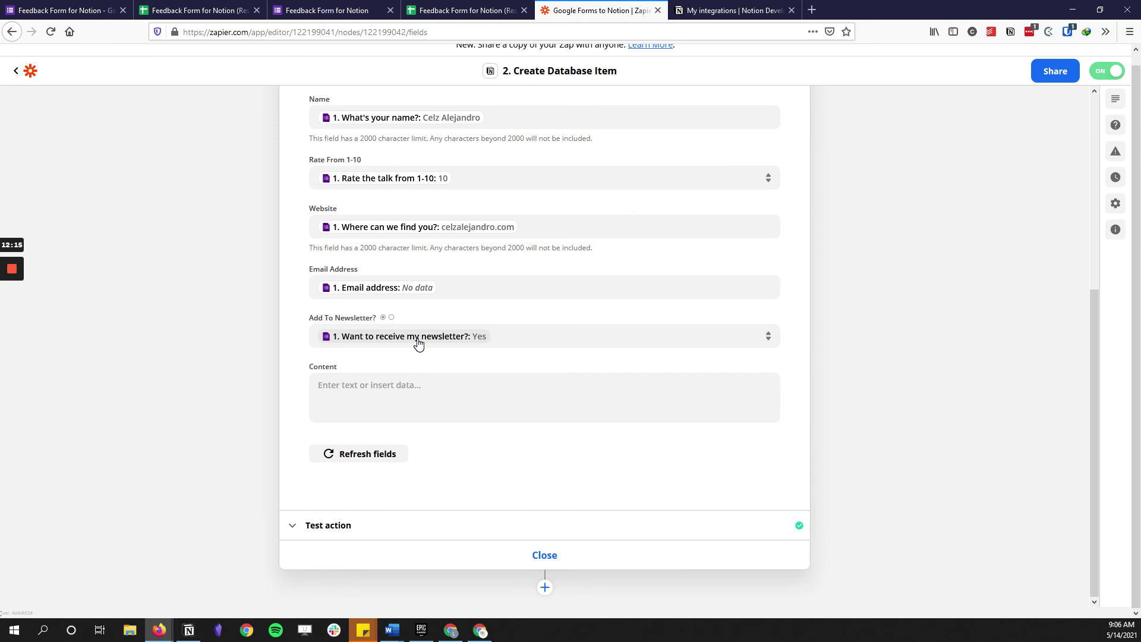
Switch to the Notion database and open existing entries as pages to examine where the Content field's data goes.
click(386, 392)
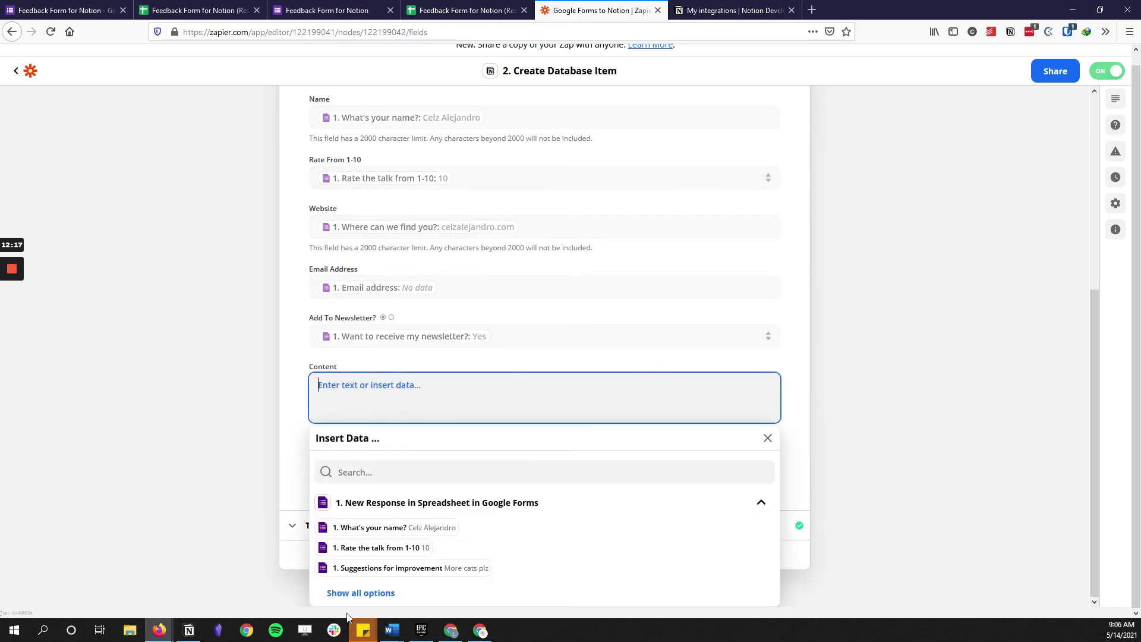
click(193, 627)
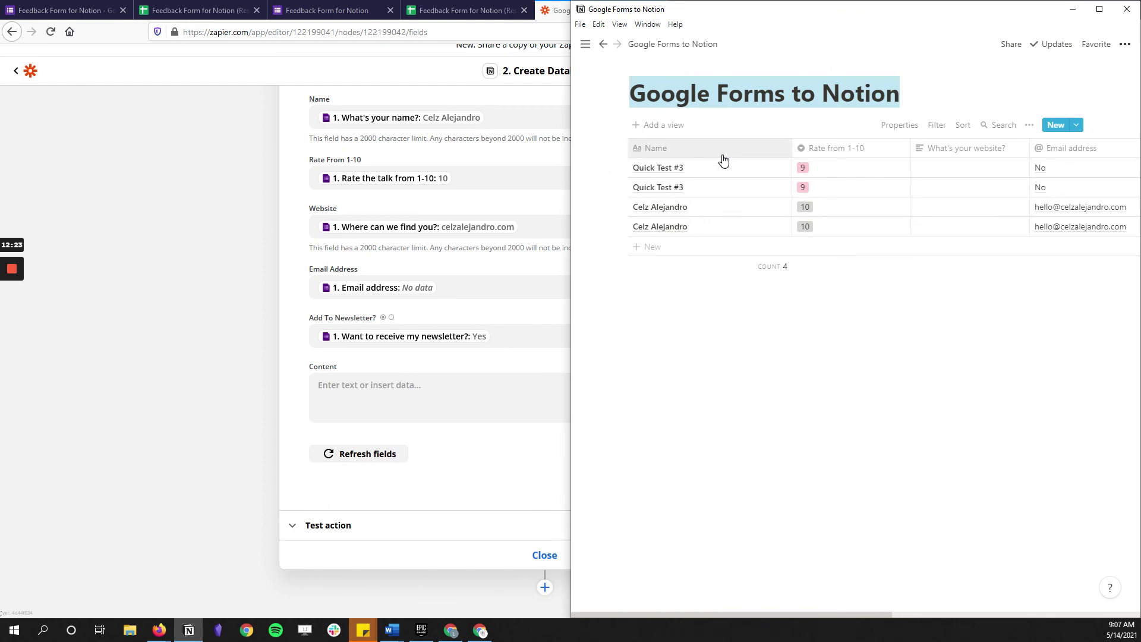
mouse_move(768, 173)
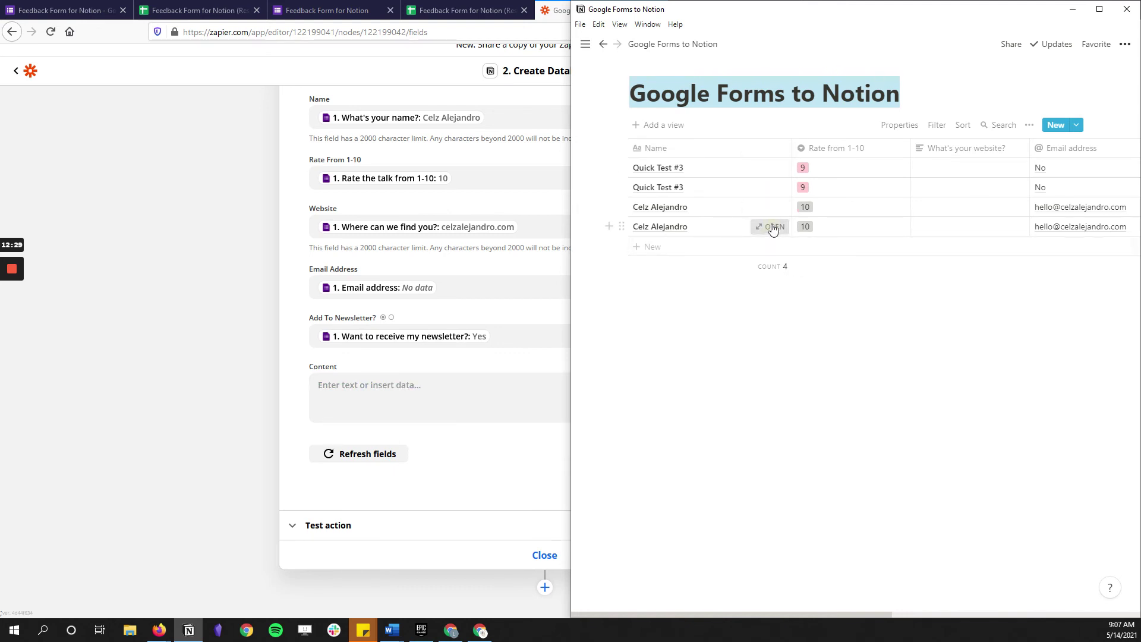
click(772, 227)
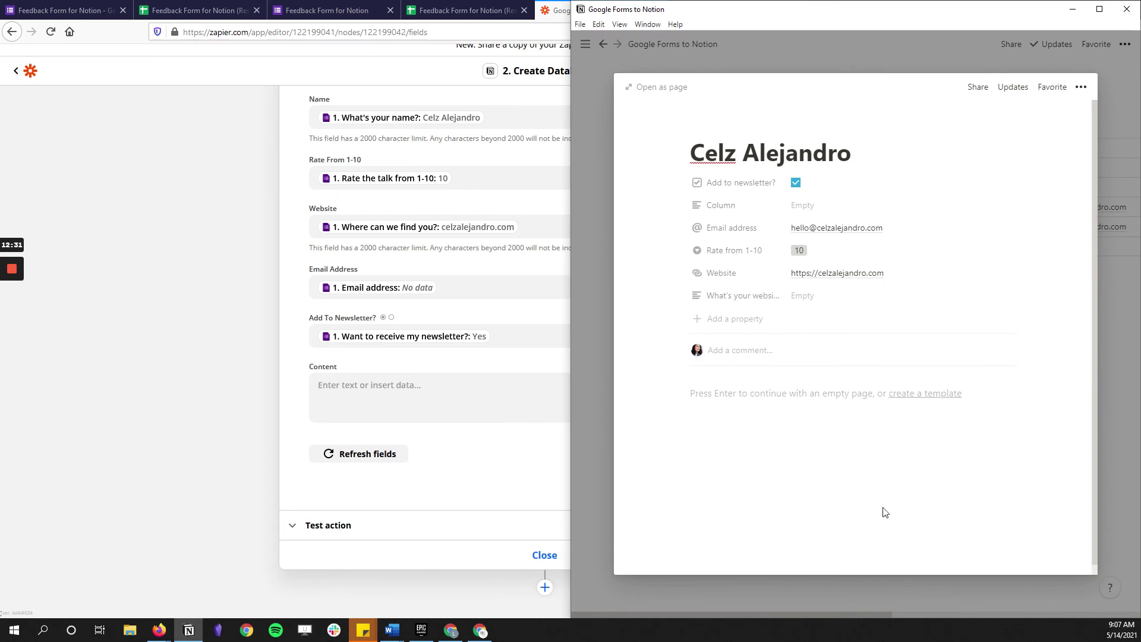
click(1101, 404)
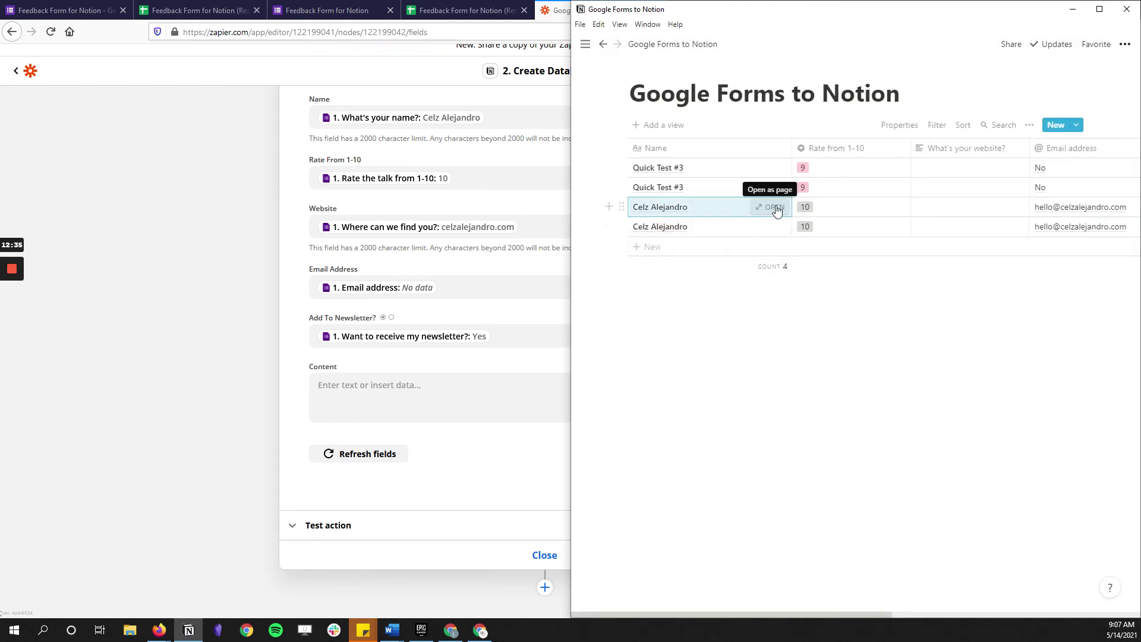
click(773, 207)
Back in Zapier, map the Content field to the form's "Where can we find you?" response.
click(397, 386)
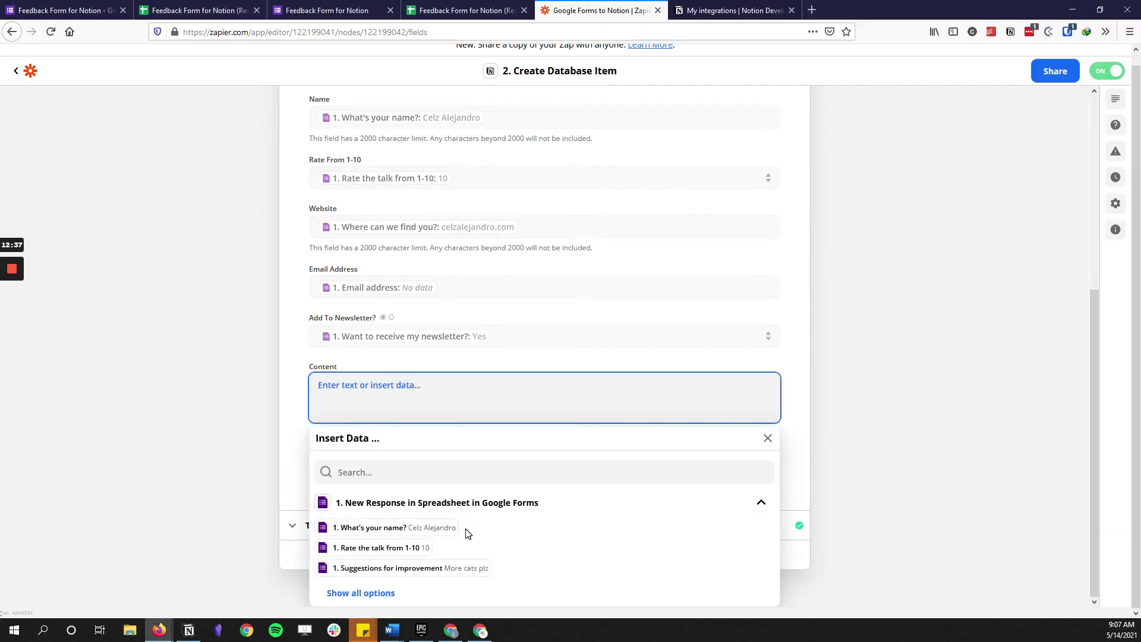
click(385, 593)
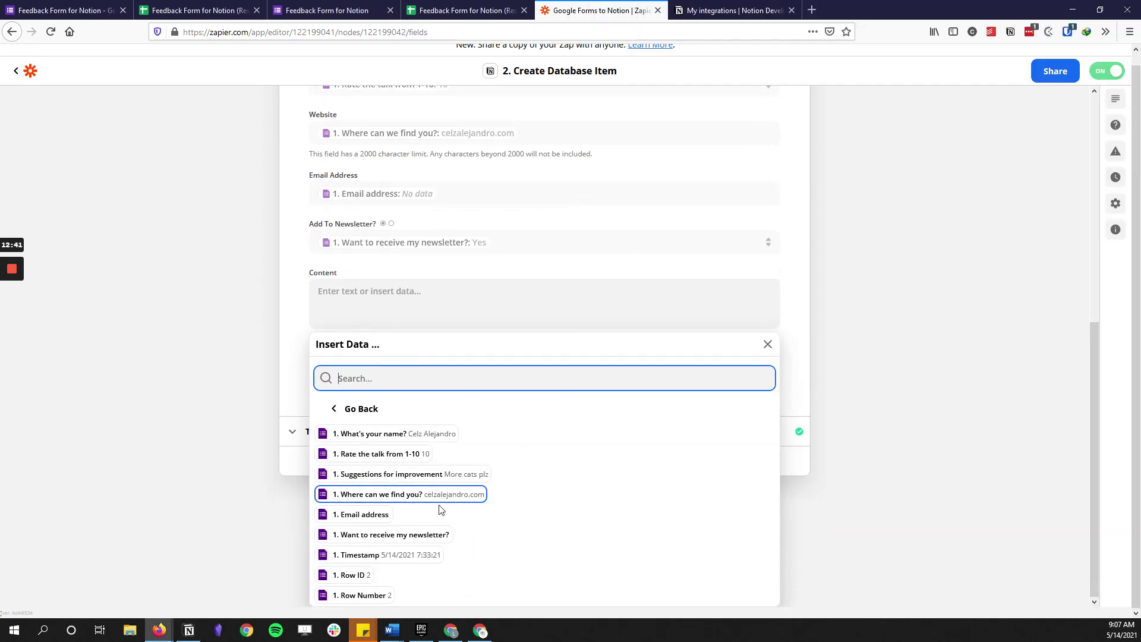
click(410, 502)
double_click(213, 353)
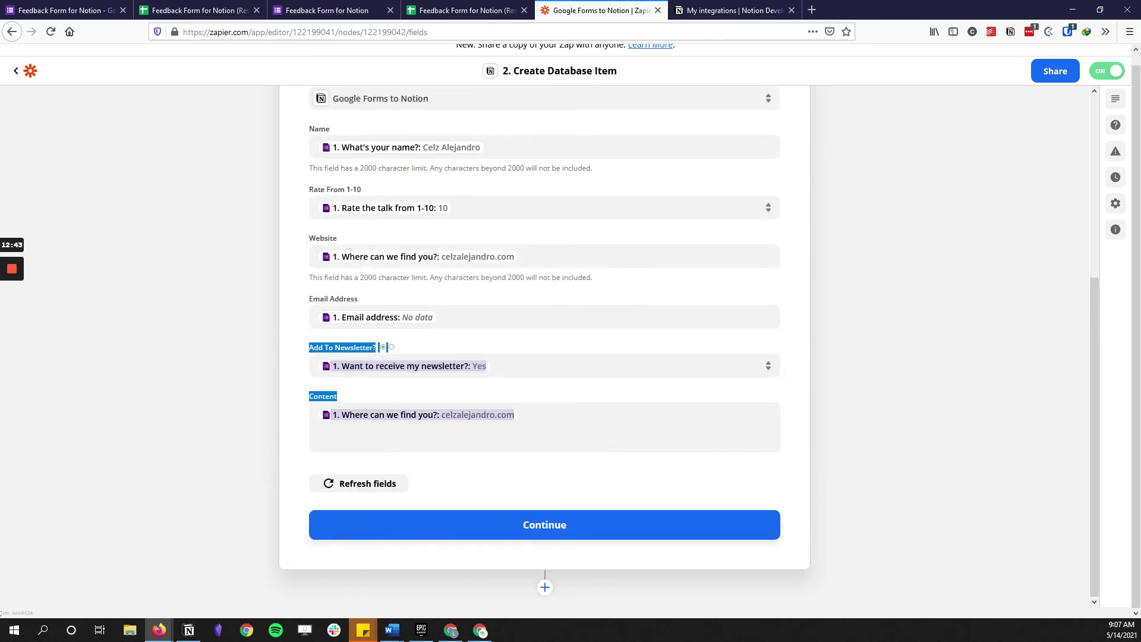
click(895, 453)
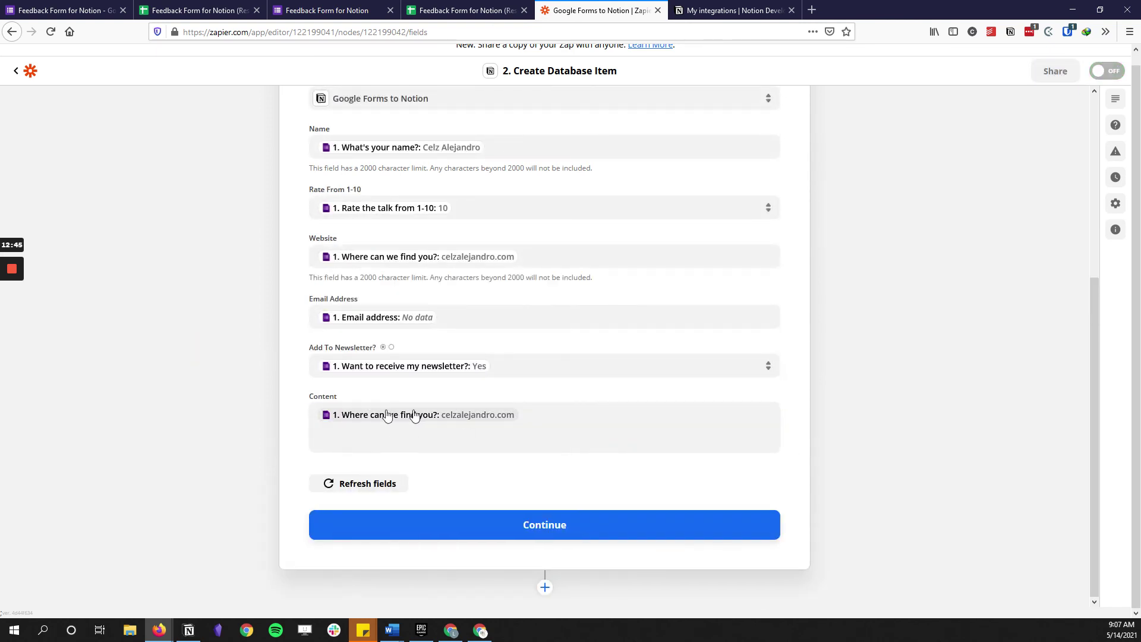
Continue to the action's test and retest it to send a sample database item to Notion.
click(456, 533)
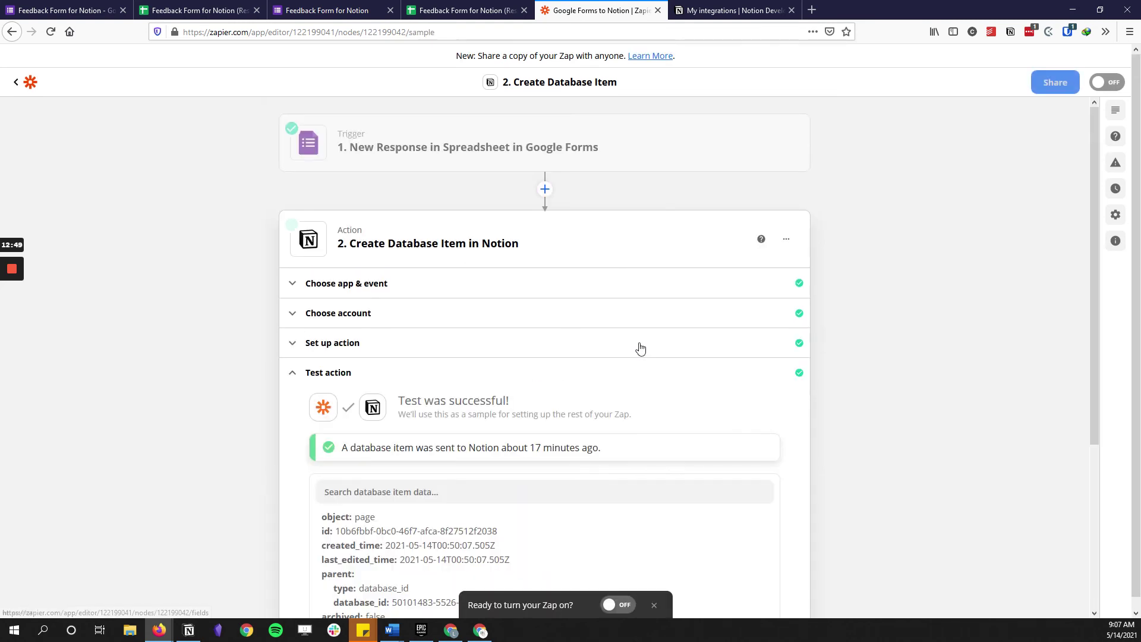
scroll(829, 383, down, 4)
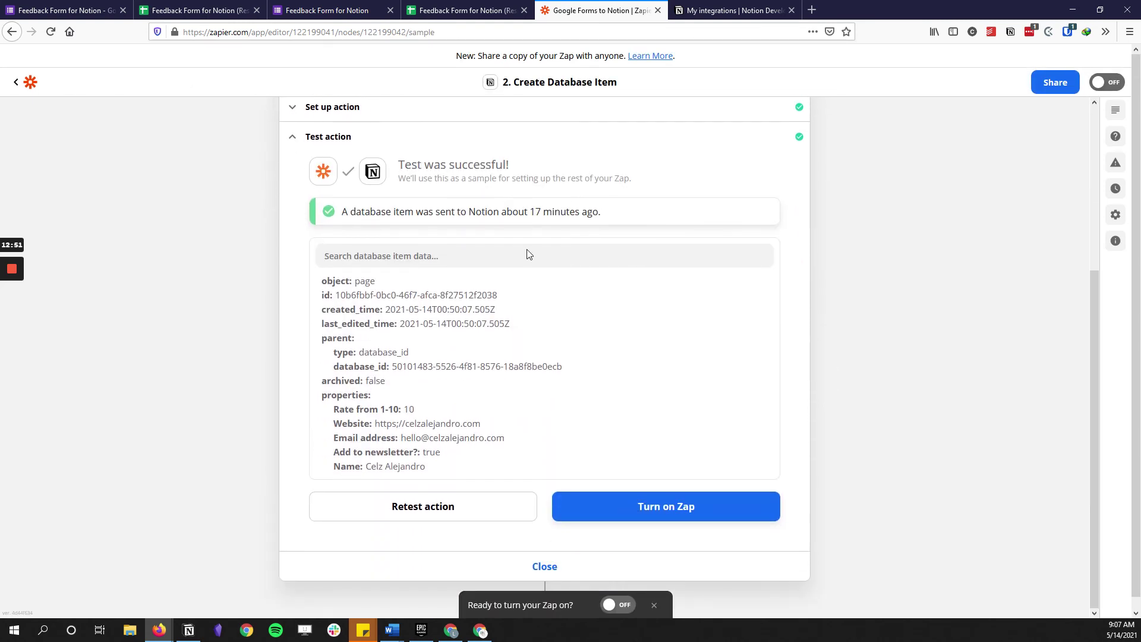
click(450, 510)
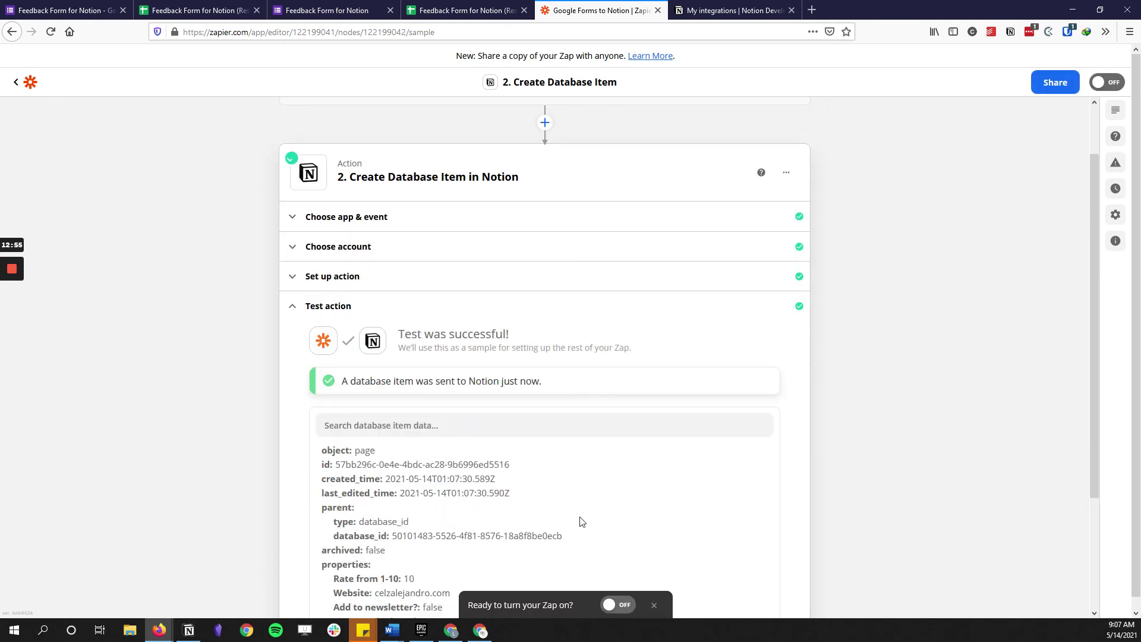
Switch to Notion, close the open entry page, and maximize the window to examine the newly sent database item.
click(189, 630)
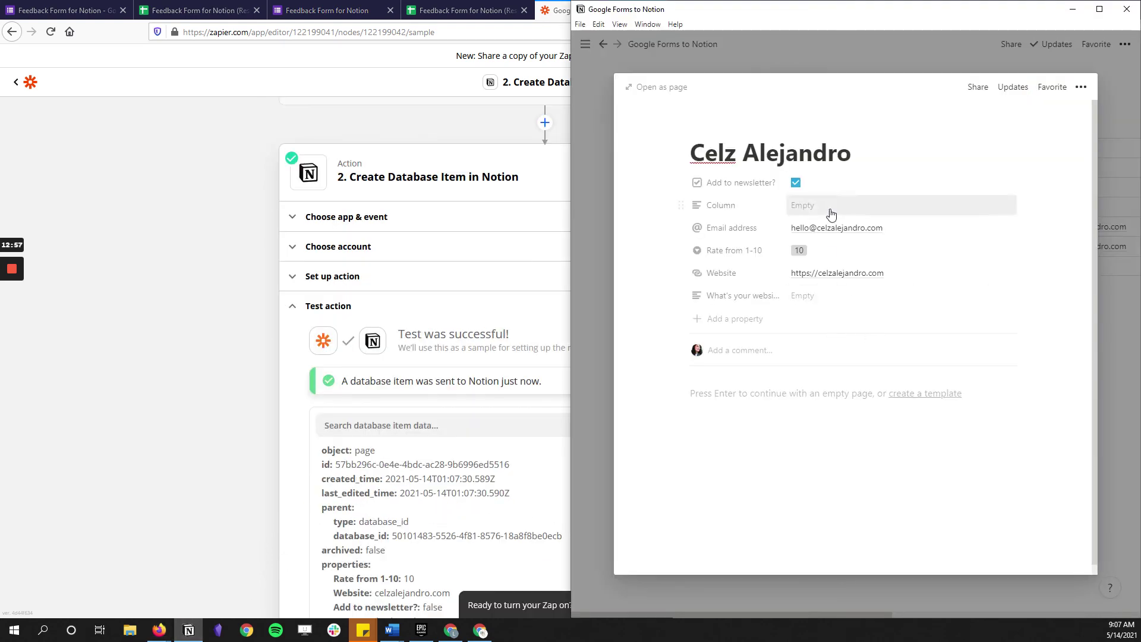
click(782, 40)
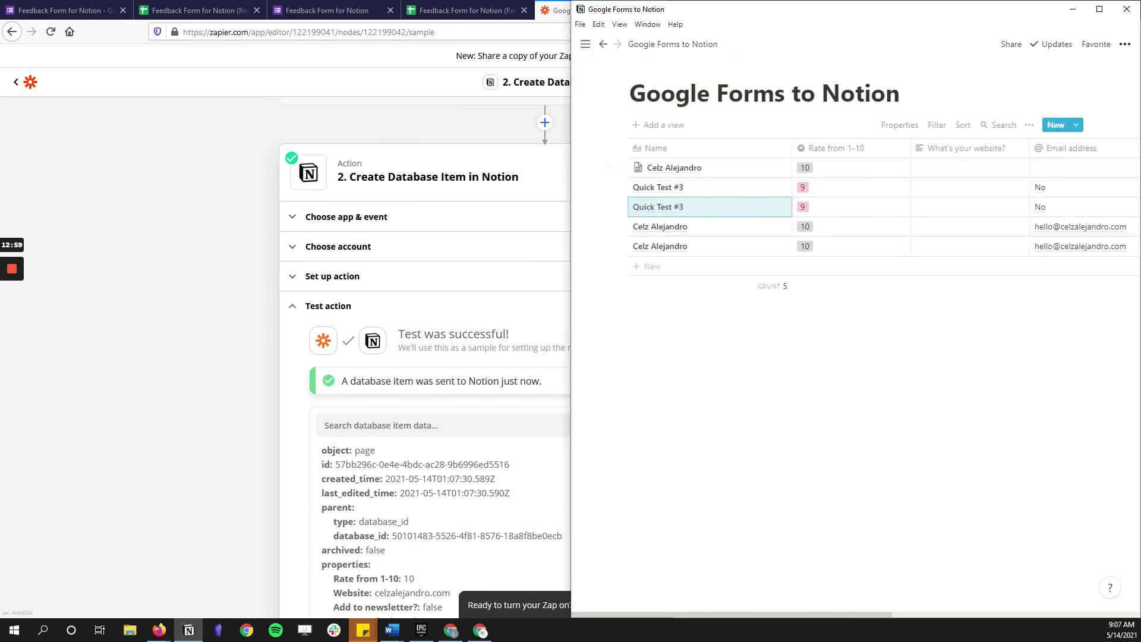
click(1099, 10)
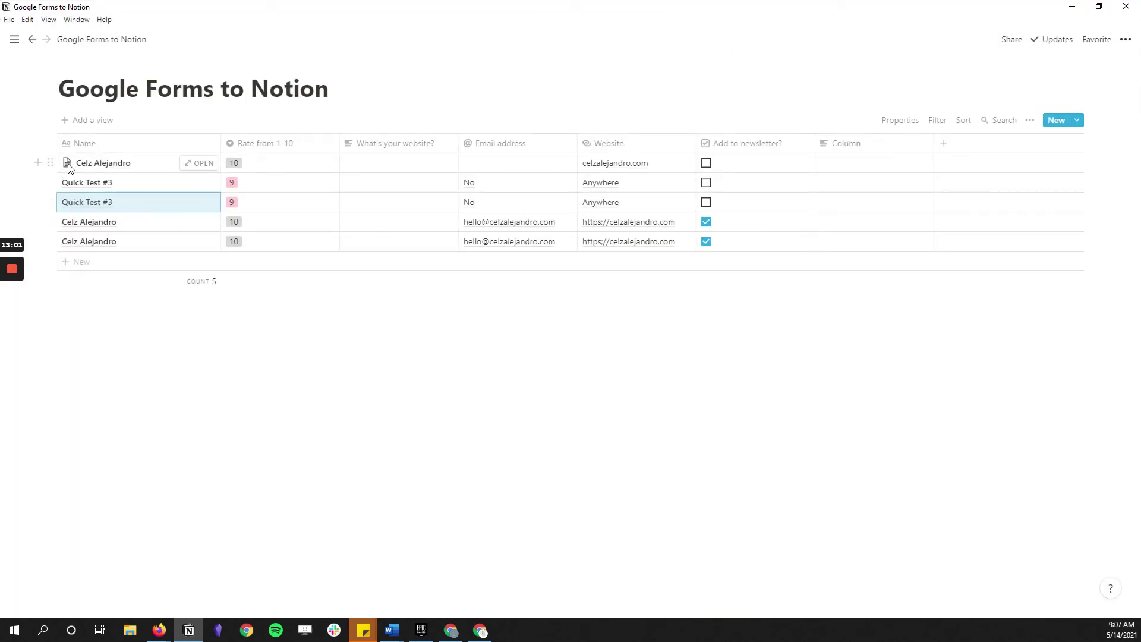
Open the newly sent first entry in the Notion database, examine the website text in its page body, and close it.
click(203, 163)
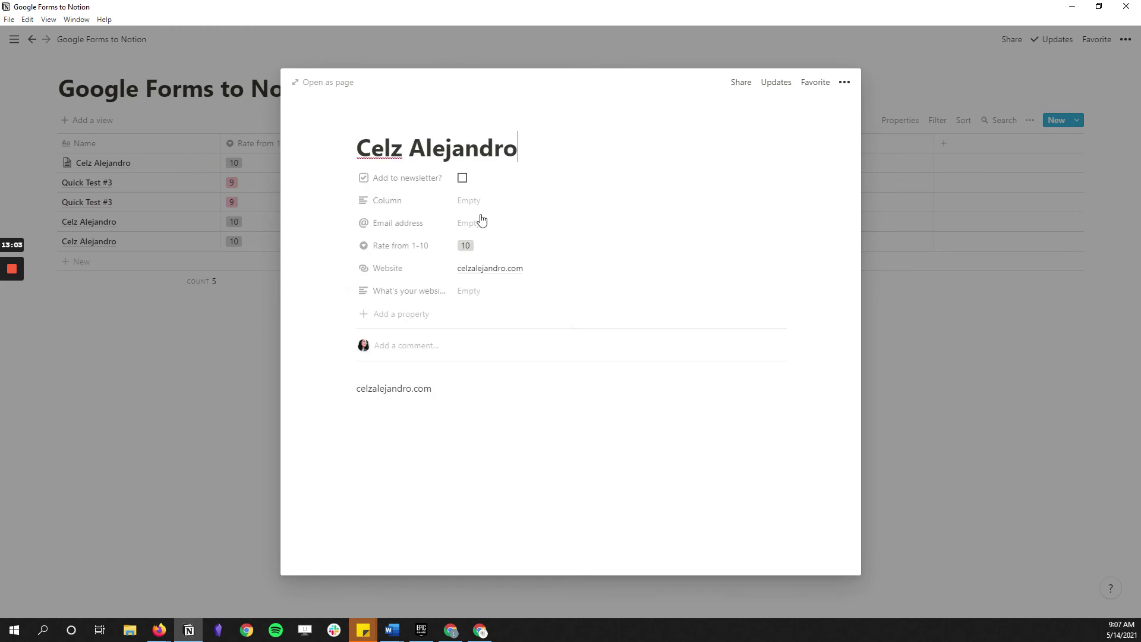
drag(432, 388, 344, 385)
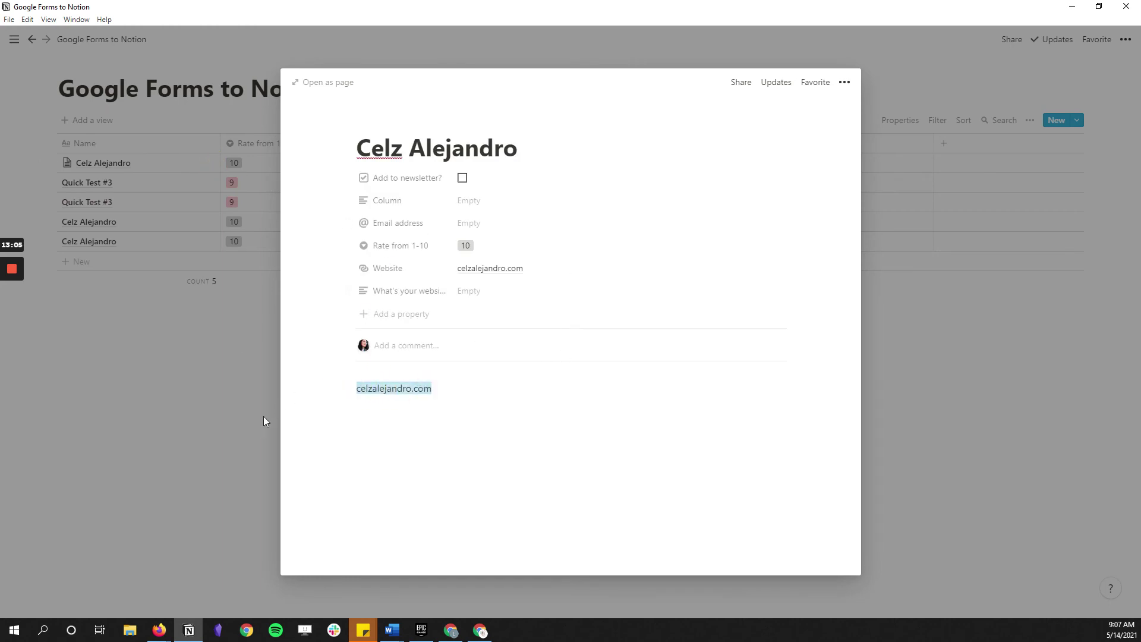
click(218, 440)
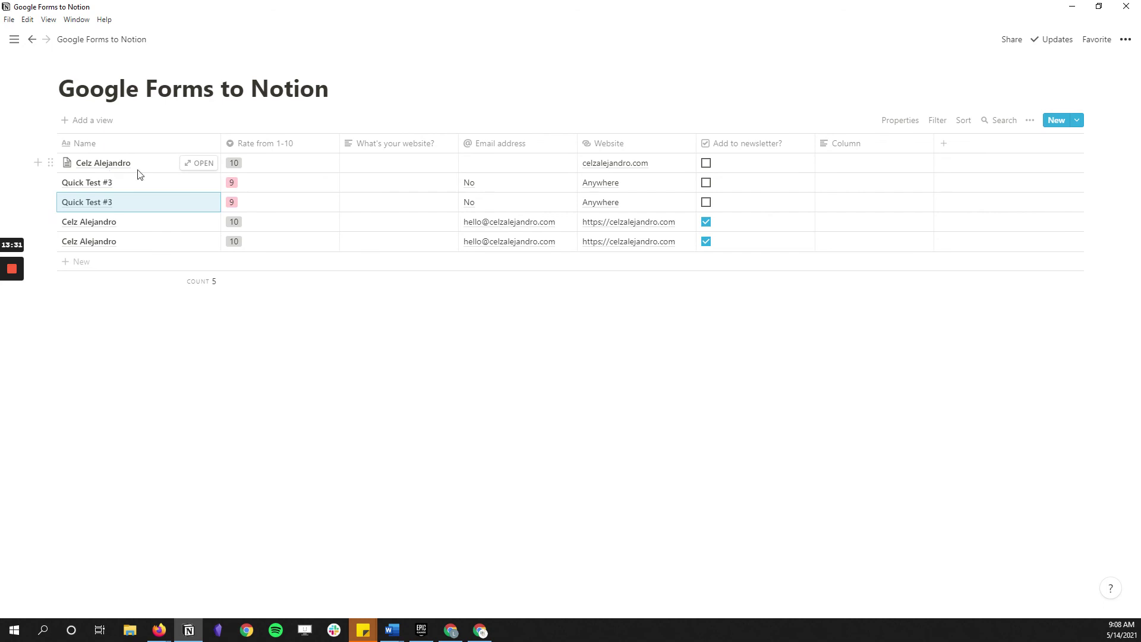
Back in Zapier, turn on the Zap from the Create Database Item action's test and open the Zap's sharing options.
click(1076, 11)
scroll(594, 297, down, 3)
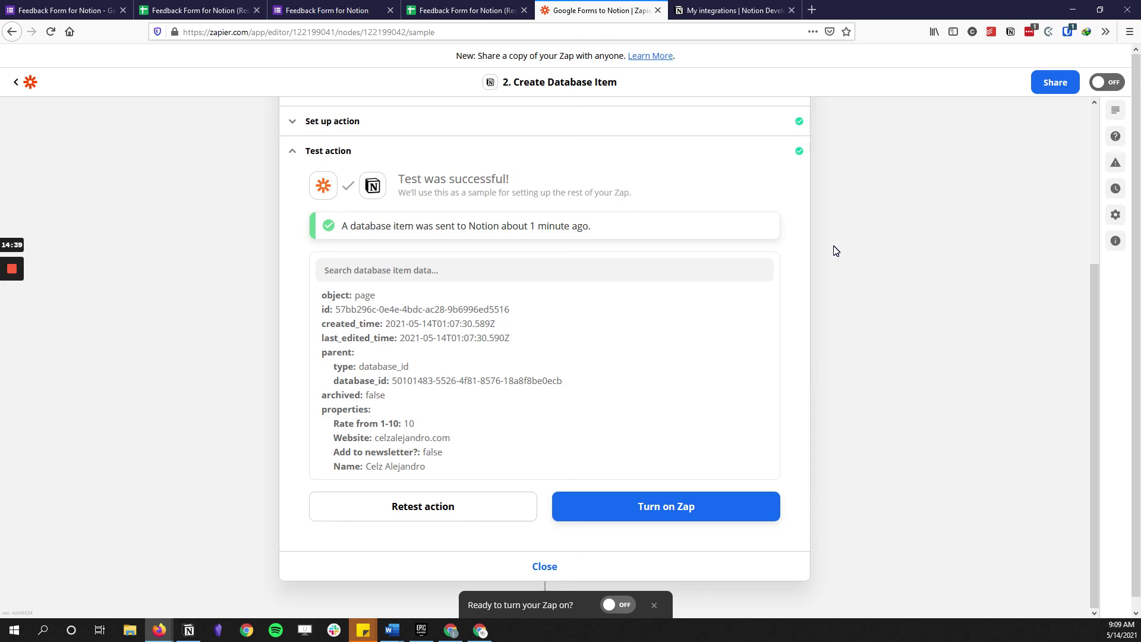
click(741, 510)
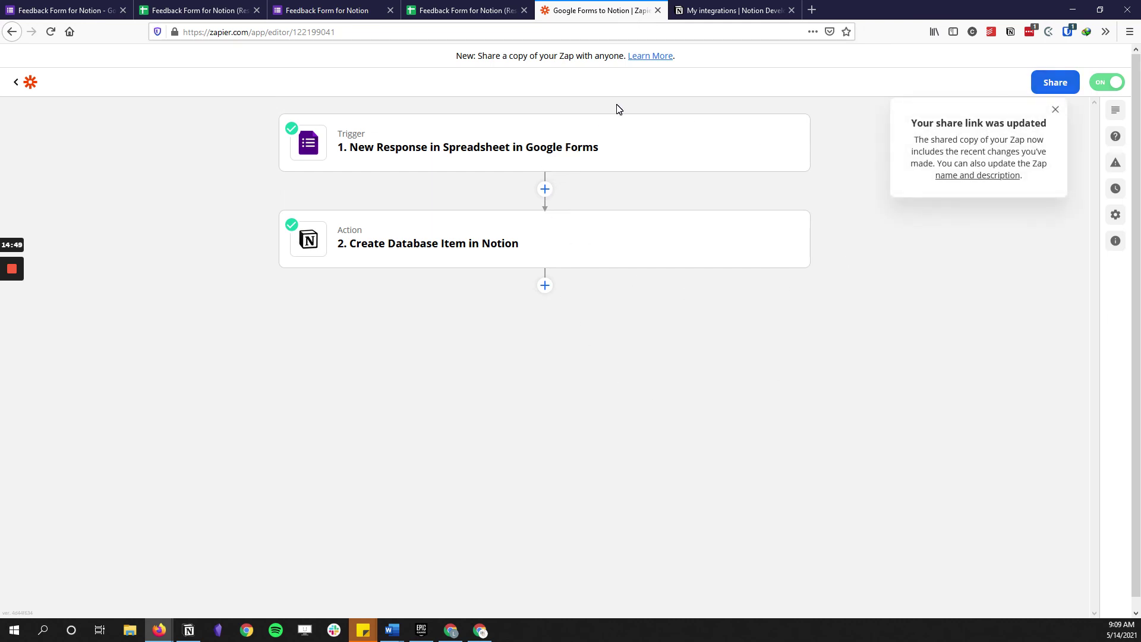
click(1060, 85)
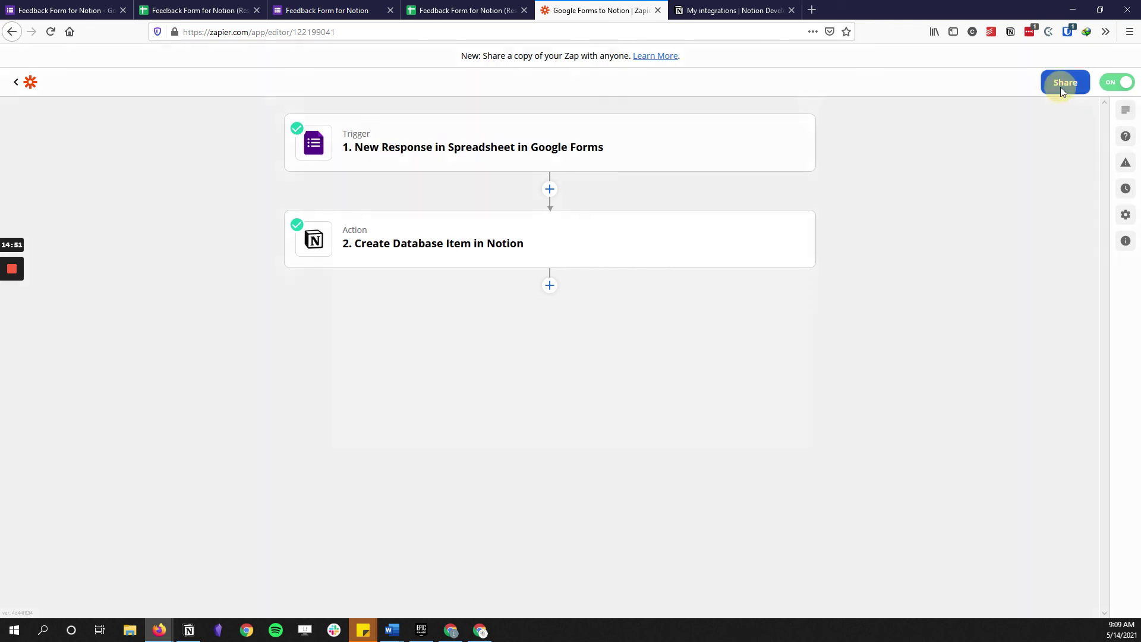